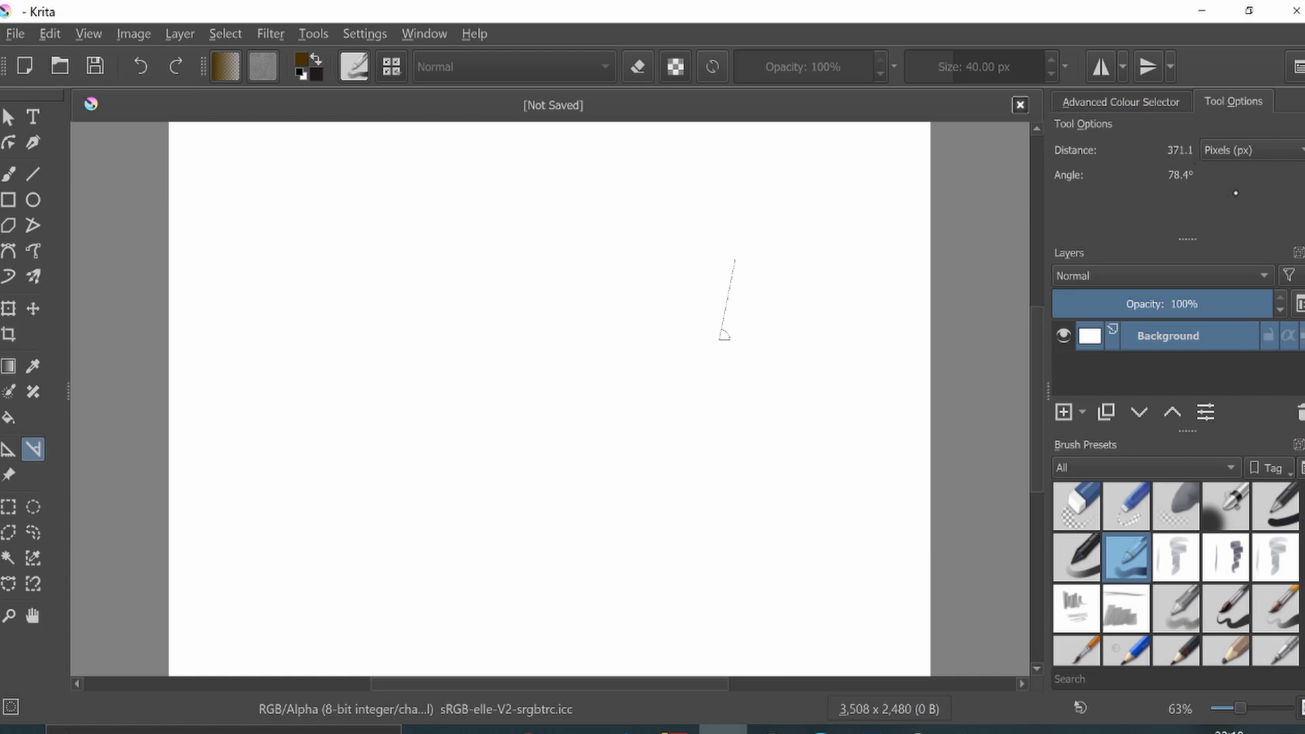
# - Review the distance units available for the measurement, keeping Pixels (px)
pyautogui.click(1292, 151)
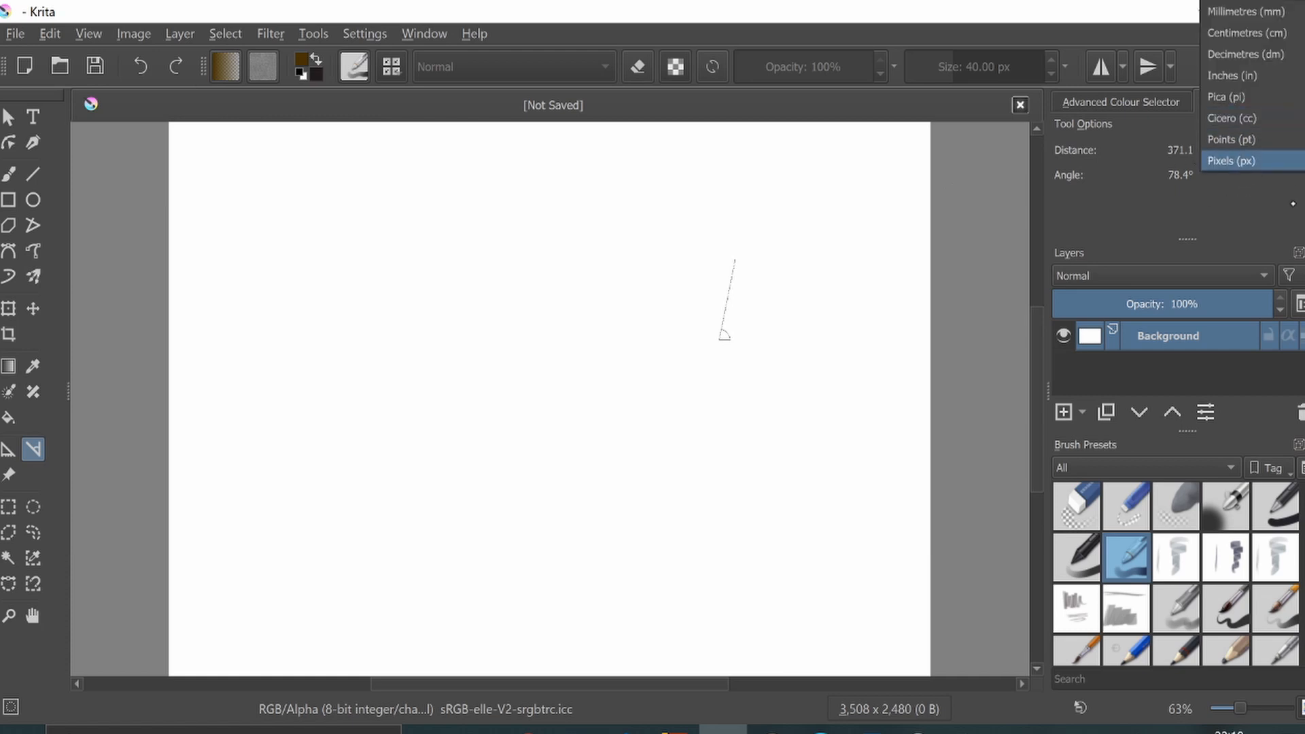
pyautogui.click(1290, 163)
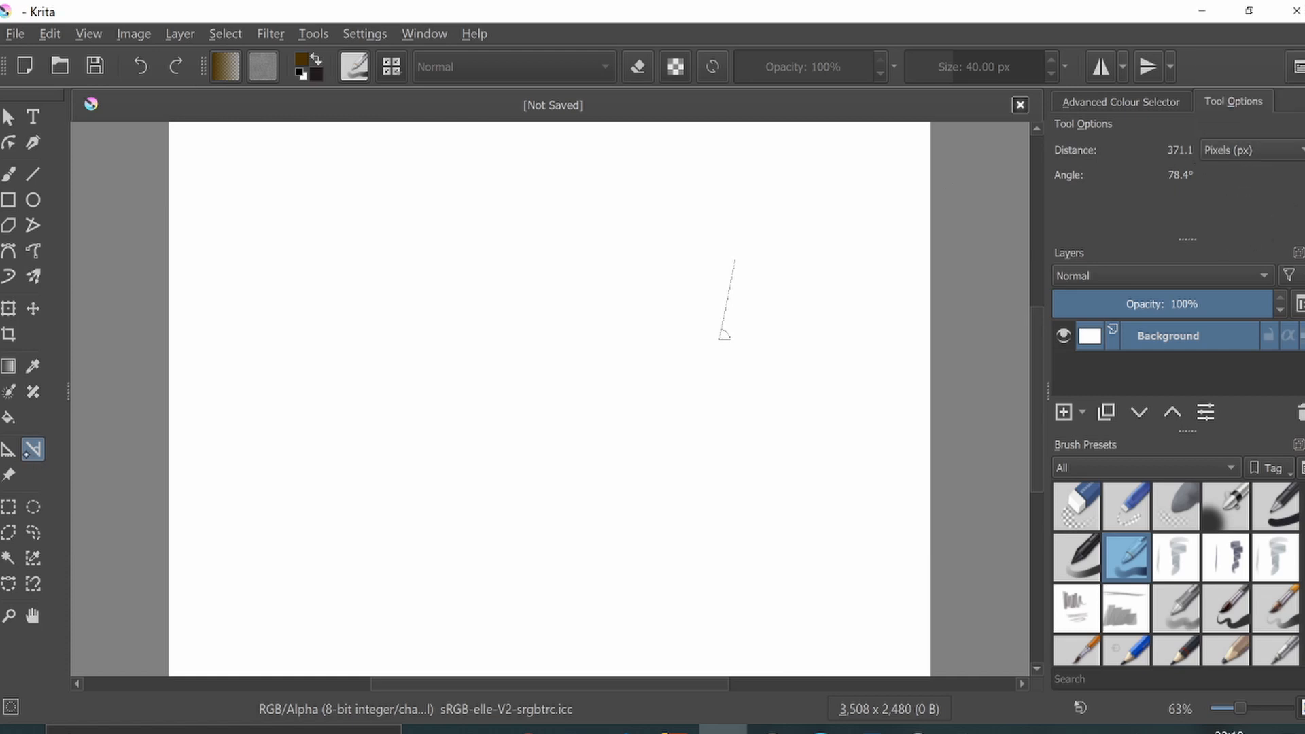
# - Place an upright Concentric Ellipse assistant near the middle of the canvas and fine-tune its handles
pyautogui.click(8, 449)
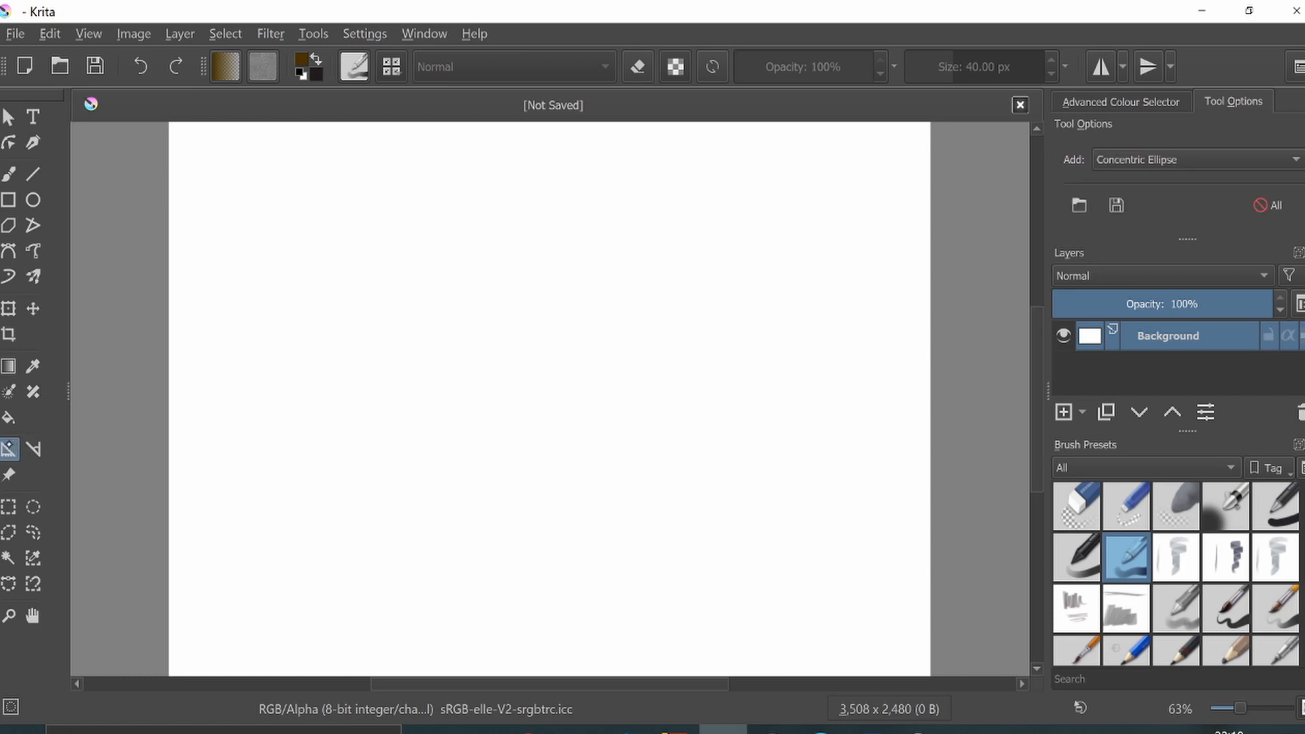
pyautogui.click(1213, 154)
pyautogui.click(1222, 164)
pyautogui.click(511, 370)
pyautogui.click(650, 393)
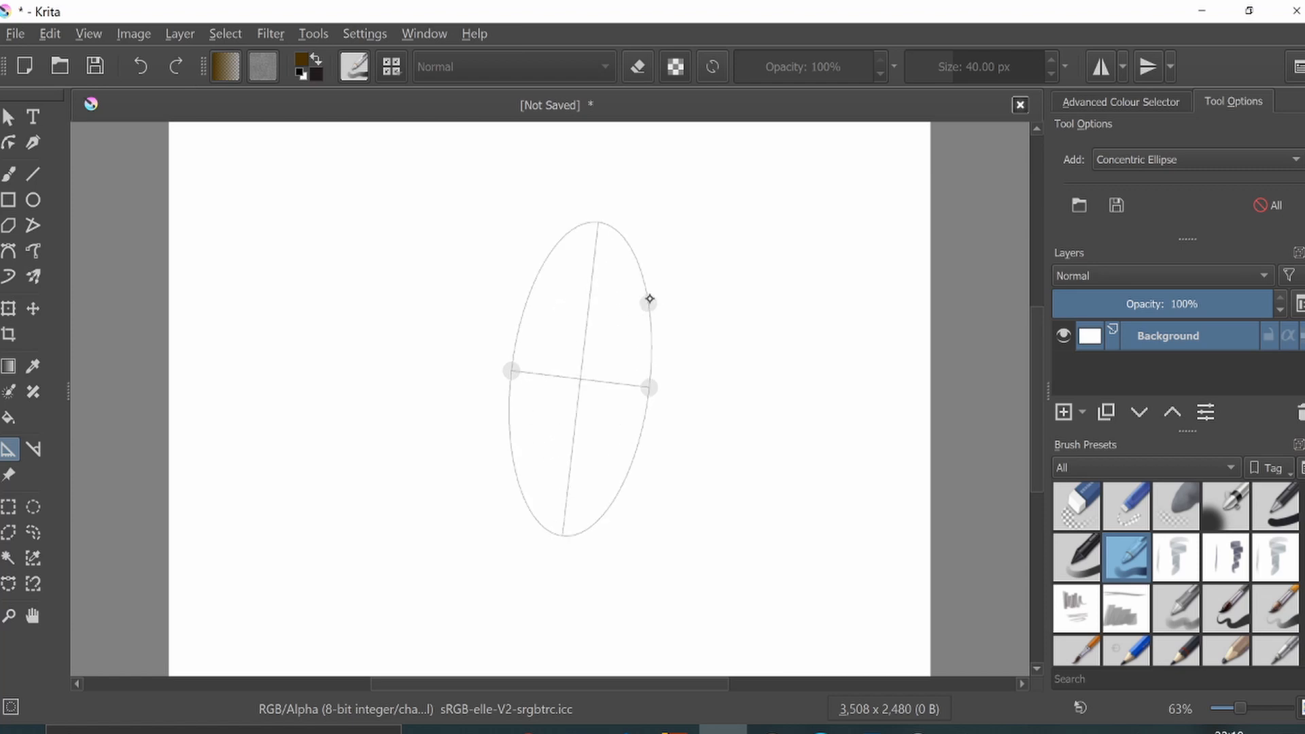
pyautogui.click(650, 297)
pyautogui.moveTo(649, 294)
pyautogui.mouseDown()
pyautogui.moveTo(624, 355)
pyautogui.moveTo(641, 303)
pyautogui.mouseUp()
pyautogui.moveTo(651, 382)
pyautogui.mouseDown()
pyautogui.moveTo(679, 379)
pyautogui.moveTo(642, 373)
pyautogui.mouseUp()
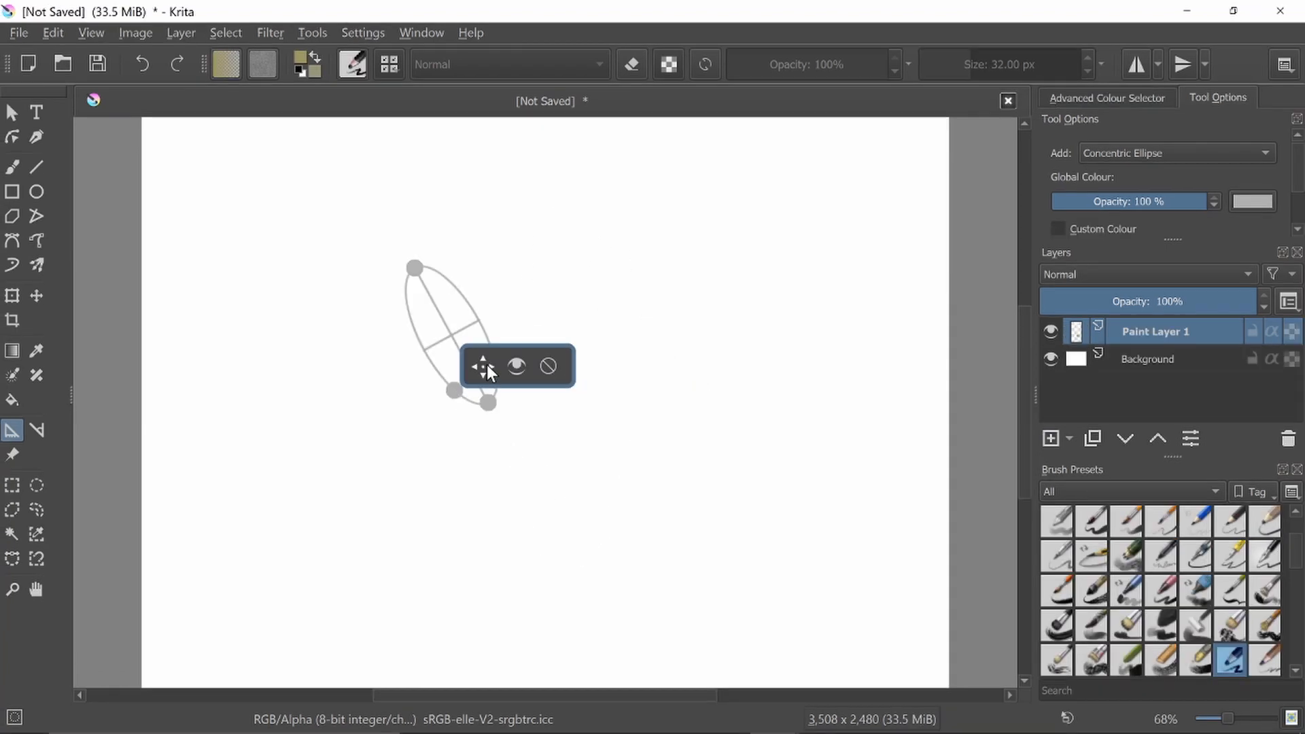
# - Move the slanted ellipse assistant slightly down and to the right, and toggle its visibility off and on
pyautogui.moveTo(487, 365)
pyautogui.mouseDown()
pyautogui.moveTo(500, 379)
pyautogui.moveTo(469, 413)
pyautogui.moveTo(455, 389)
pyautogui.moveTo(500, 378)
pyautogui.mouseUp()
pyautogui.click(528, 380)
pyautogui.click(528, 378)
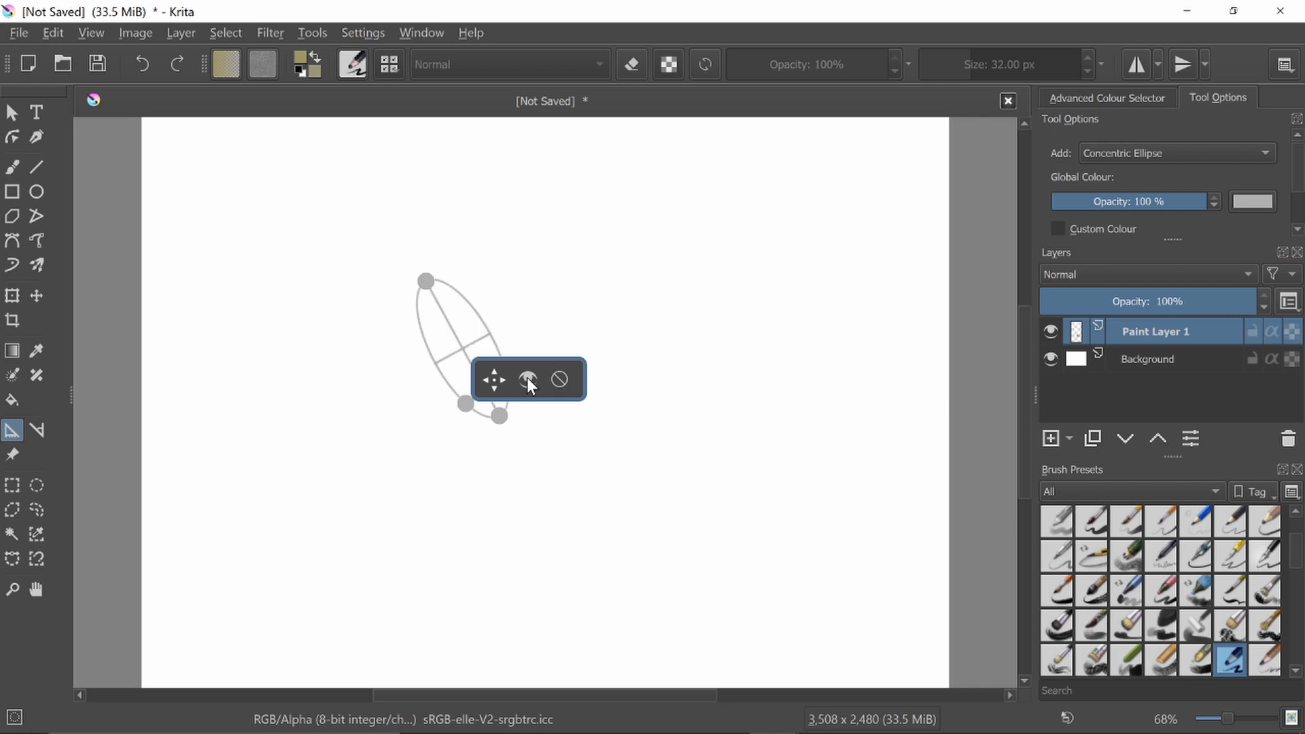
# - Delete the slanted ellipse assistant and place a horizontal Concentric Ellipse in the middle of the canvas
pyautogui.click(560, 379)
pyautogui.moveTo(499, 385); pyautogui.dragTo(659, 390)
pyautogui.click(636, 423)
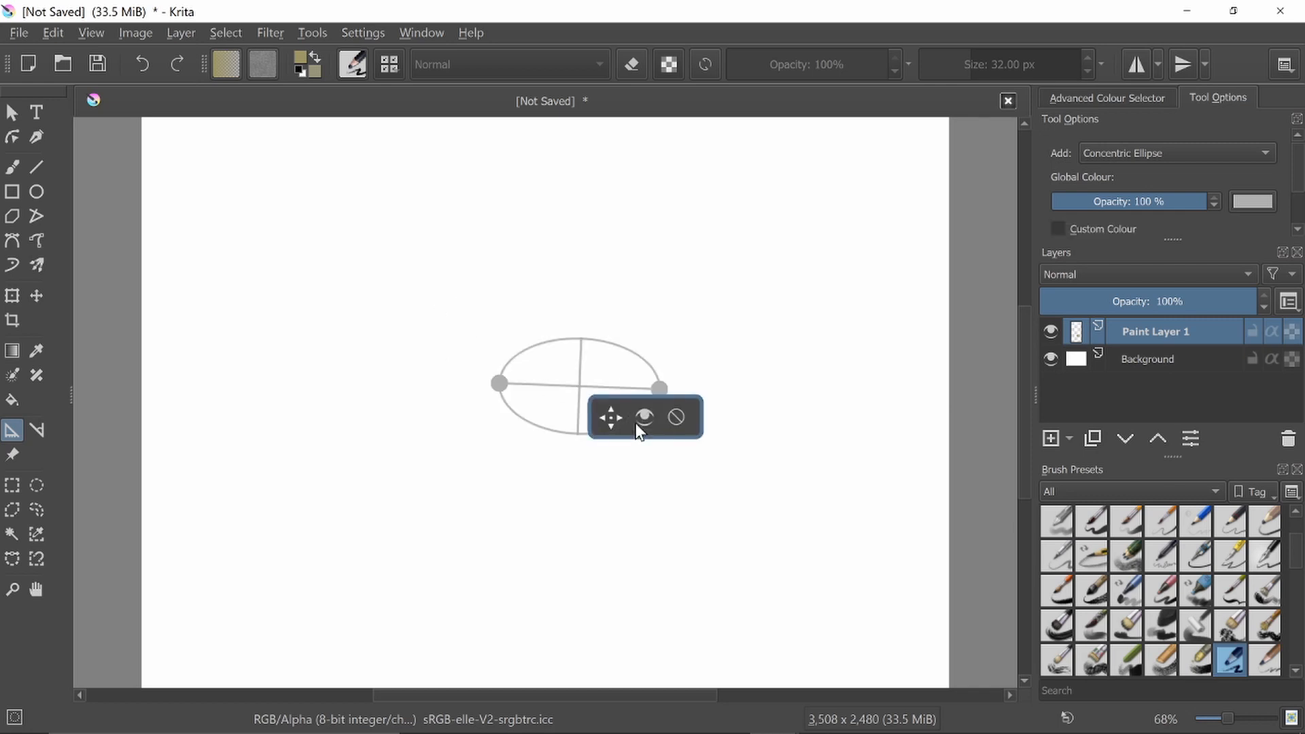
# - Set the assistants' global colour to blue #4349b0 at 100 % opacity
pyautogui.moveTo(1168, 202); pyautogui.dragTo(1219, 204)
pyautogui.click(1243, 199)
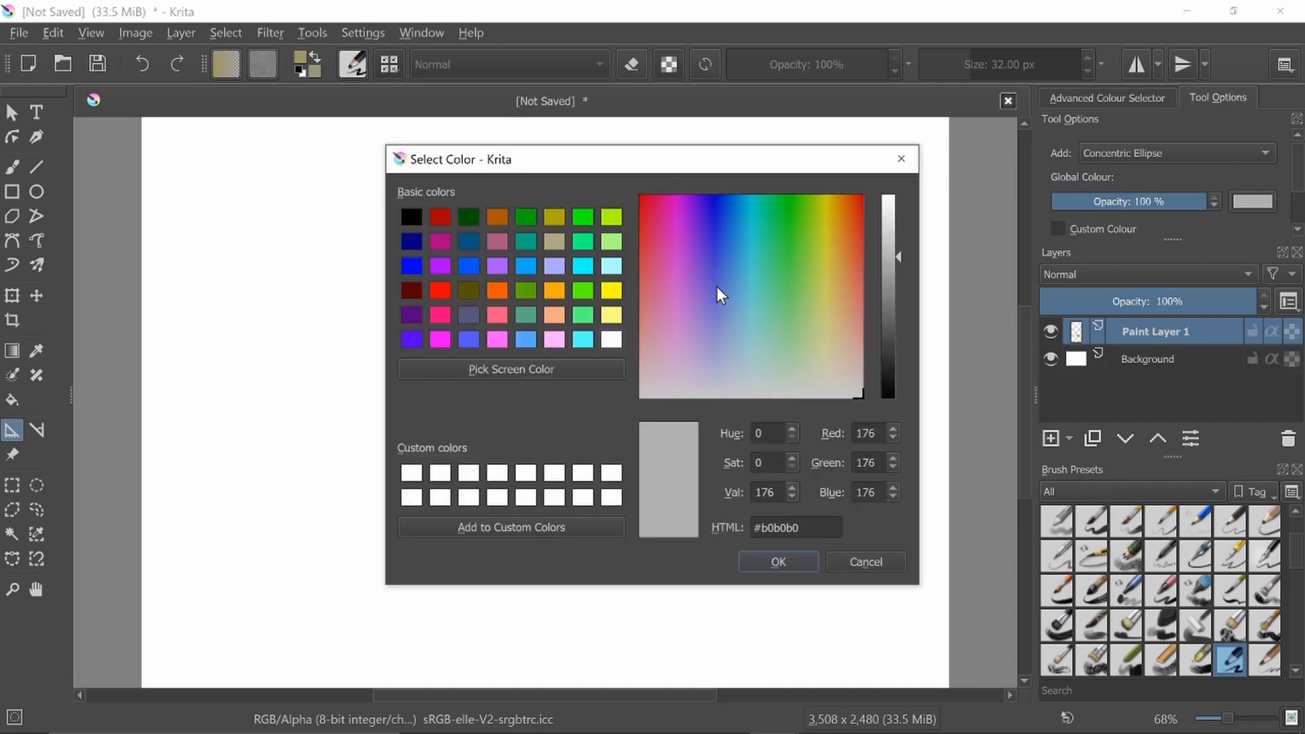
pyautogui.click(716, 275)
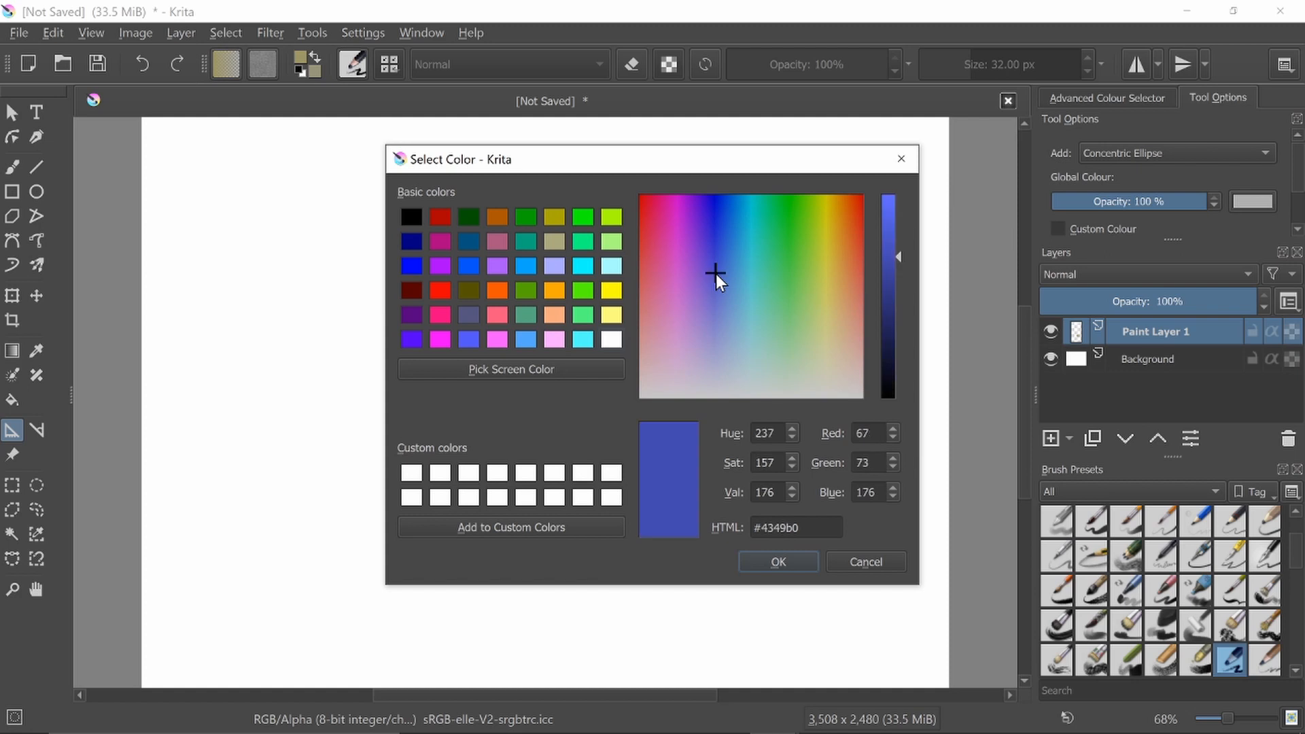
pyautogui.click(777, 562)
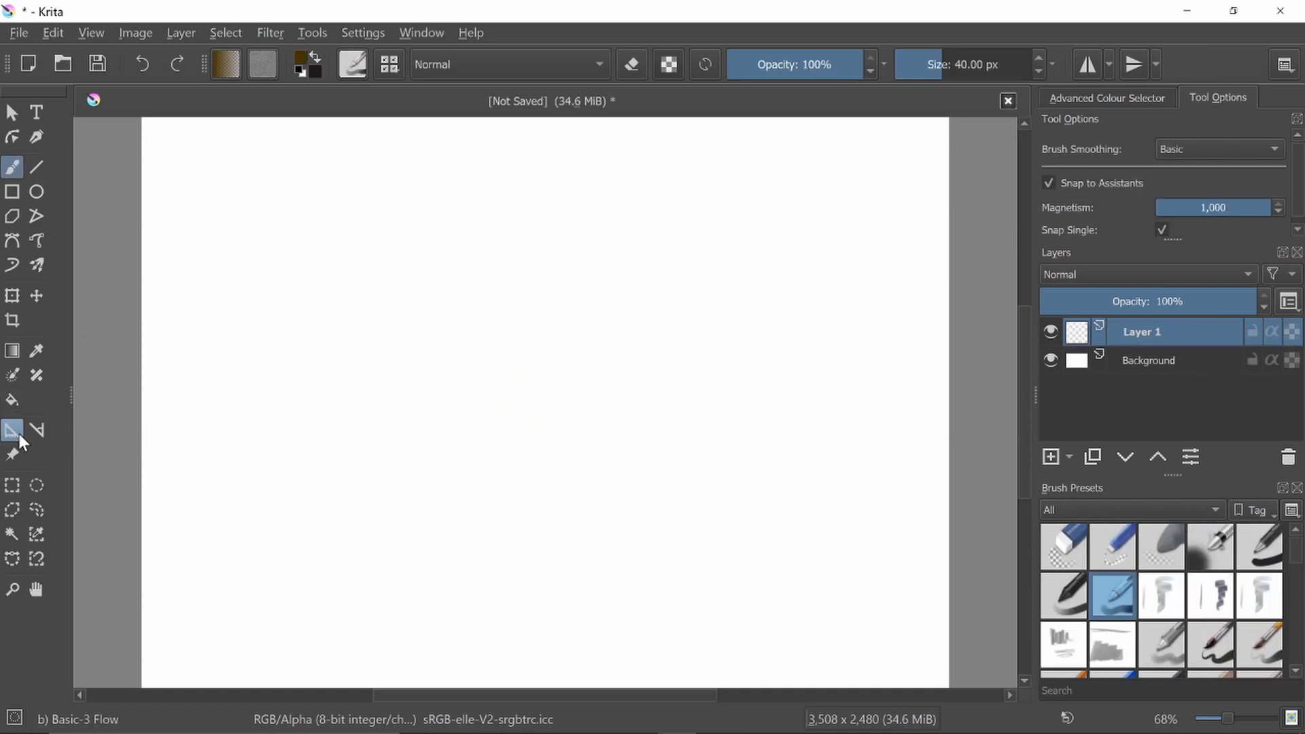
# - Add a wide, slightly tilted Ellipse assistant across the middle of the canvas
pyautogui.click(17, 436)
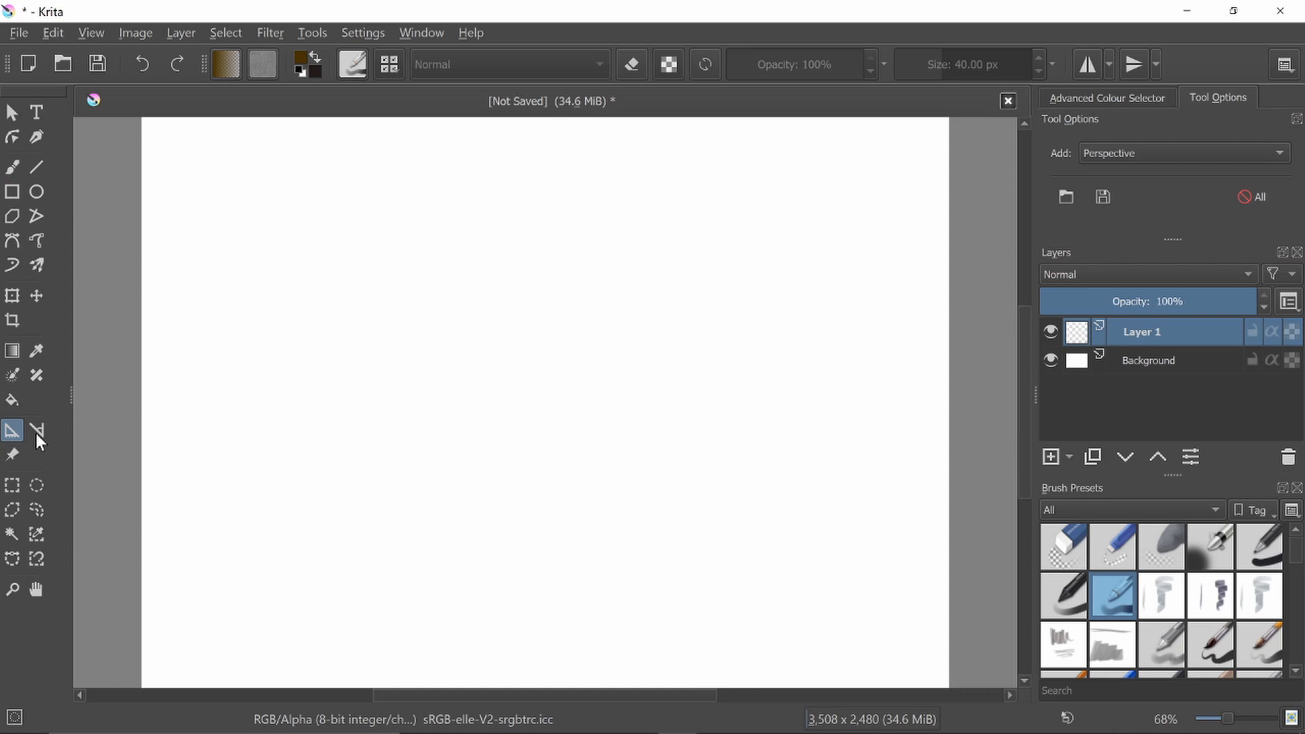
pyautogui.click(1160, 158)
pyautogui.click(1149, 62)
pyautogui.click(421, 325)
pyautogui.click(746, 385)
pyautogui.click(625, 456)
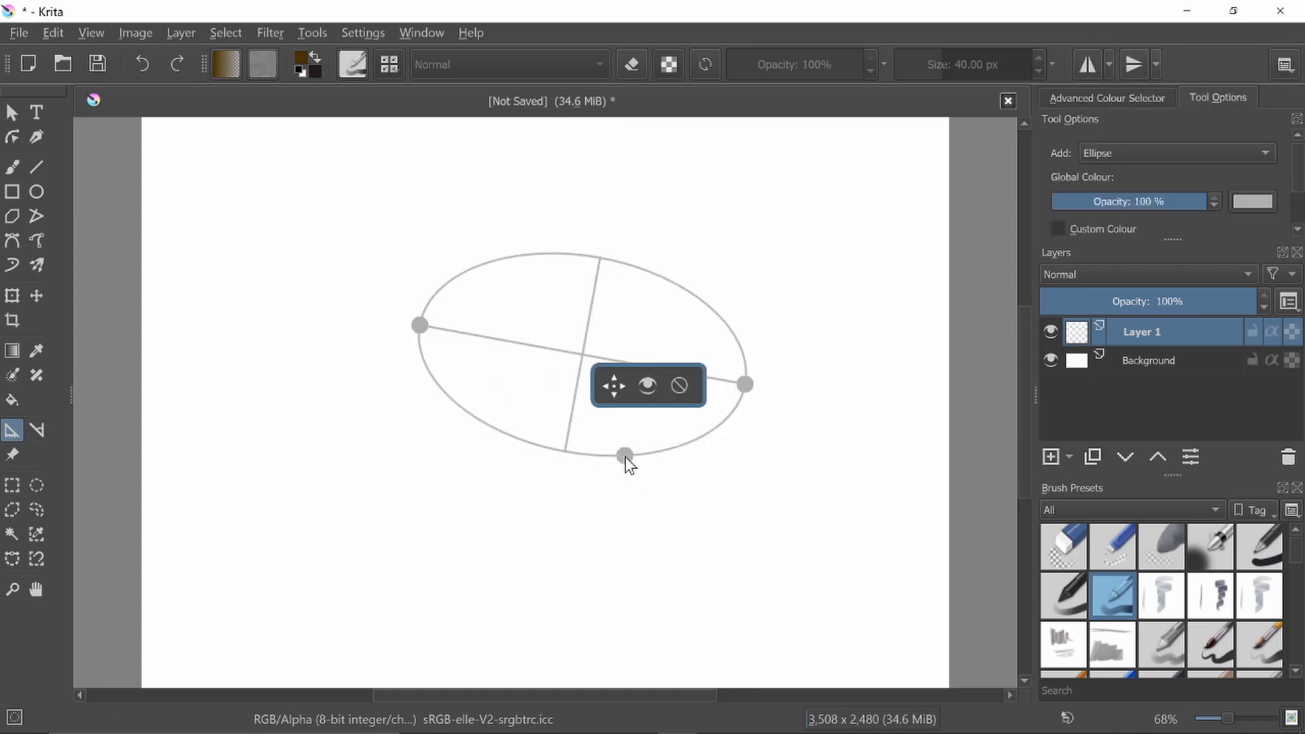
# - Paint a Freehand Brush stroke along the ellipse assistant's lower edge, then undo the stroke and the assistant
pyautogui.click(12, 167)
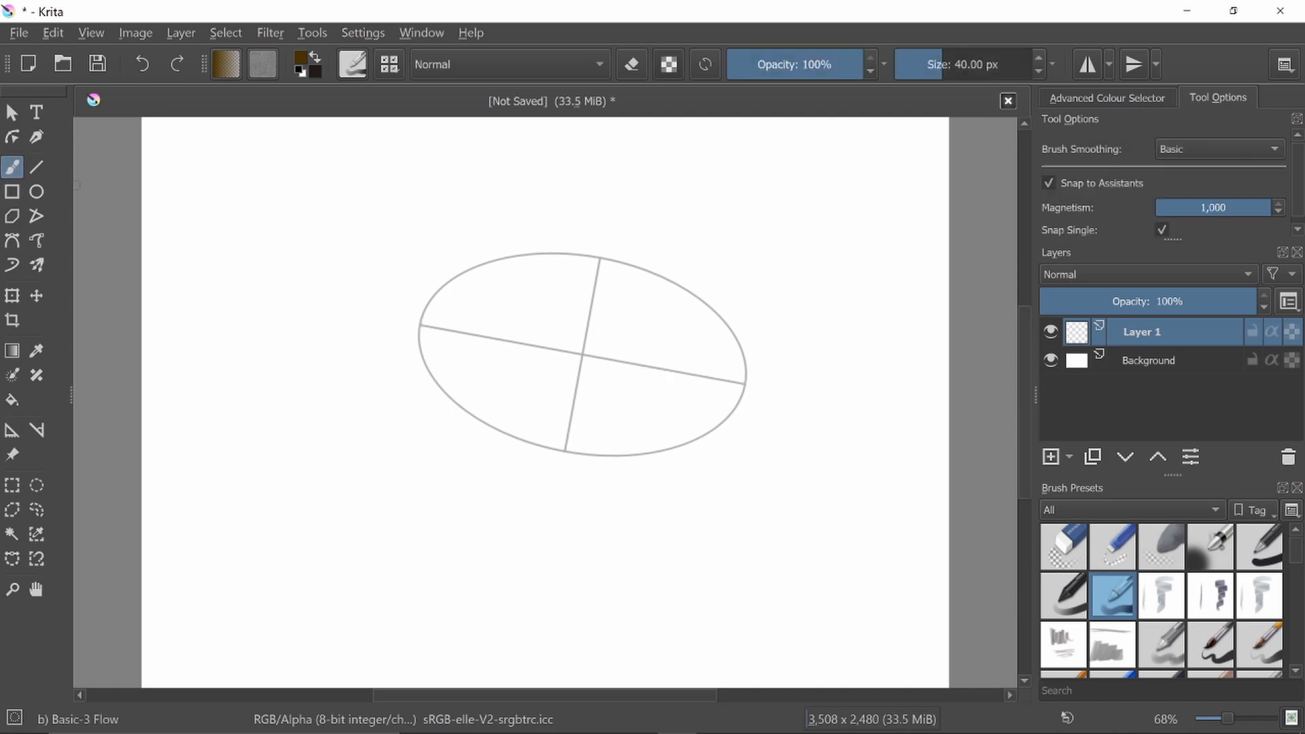
pyautogui.moveTo(650, 451)
pyautogui.mouseDown()
pyautogui.moveTo(508, 435)
pyautogui.moveTo(700, 272)
pyautogui.moveTo(612, 453)
pyautogui.mouseUp()
pyautogui.hotkey('ctrl', 'z')
pyautogui.hotkey('ctrl', 'z')
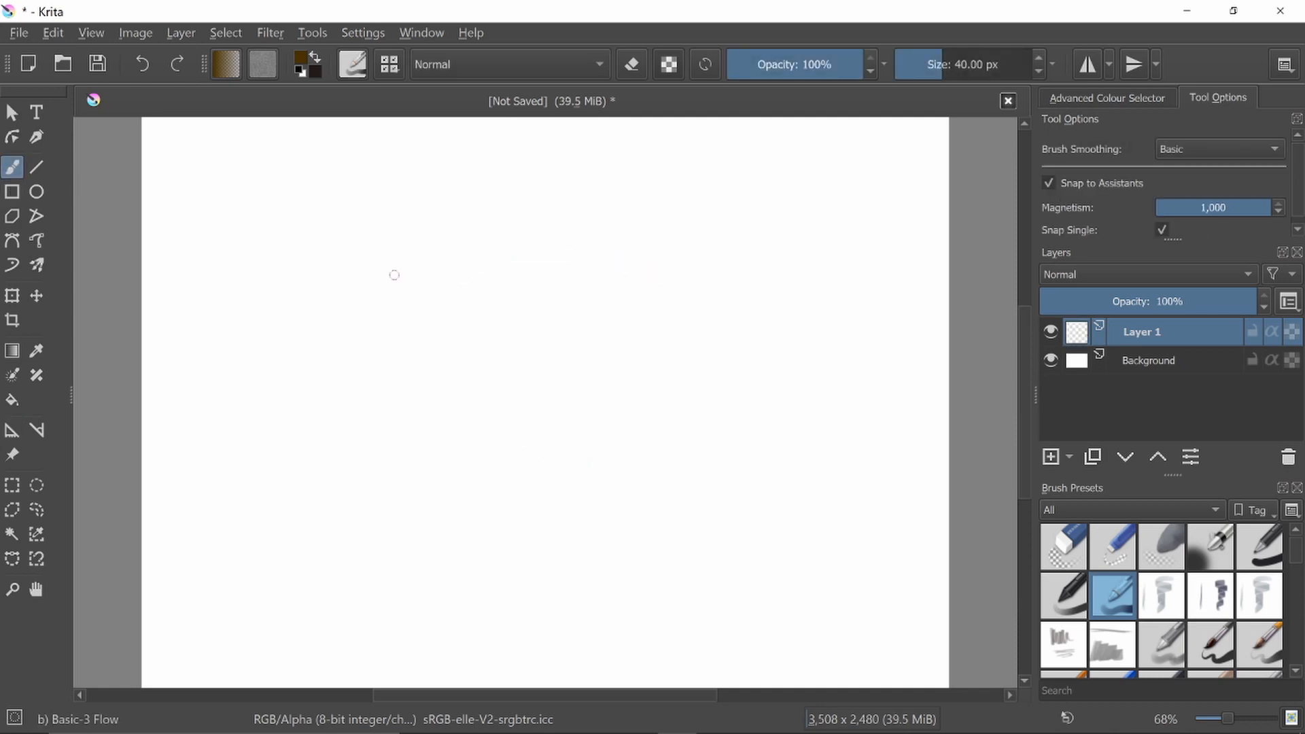
# - Add a wide horizontal Concentric Ellipse assistant in the upper middle of the canvas
pyautogui.click(12, 430)
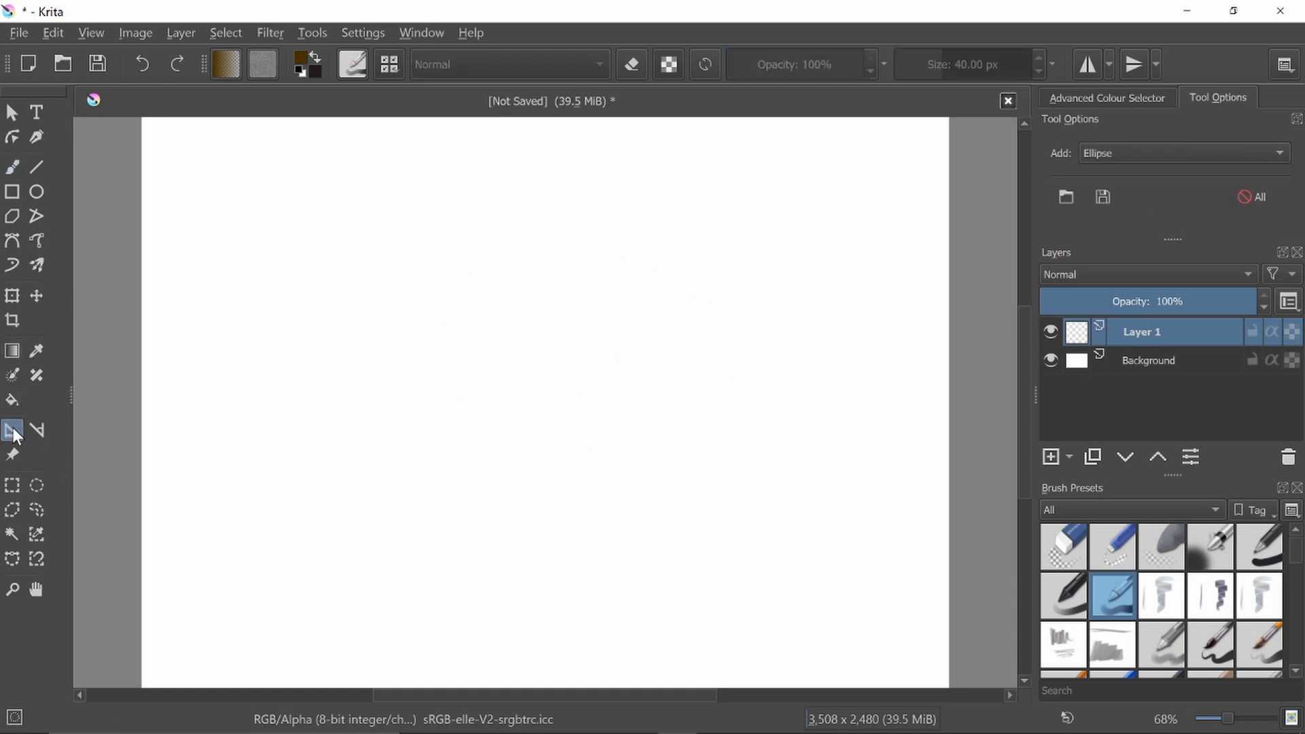
pyautogui.click(1126, 151)
pyautogui.click(1144, 129)
pyautogui.click(706, 313)
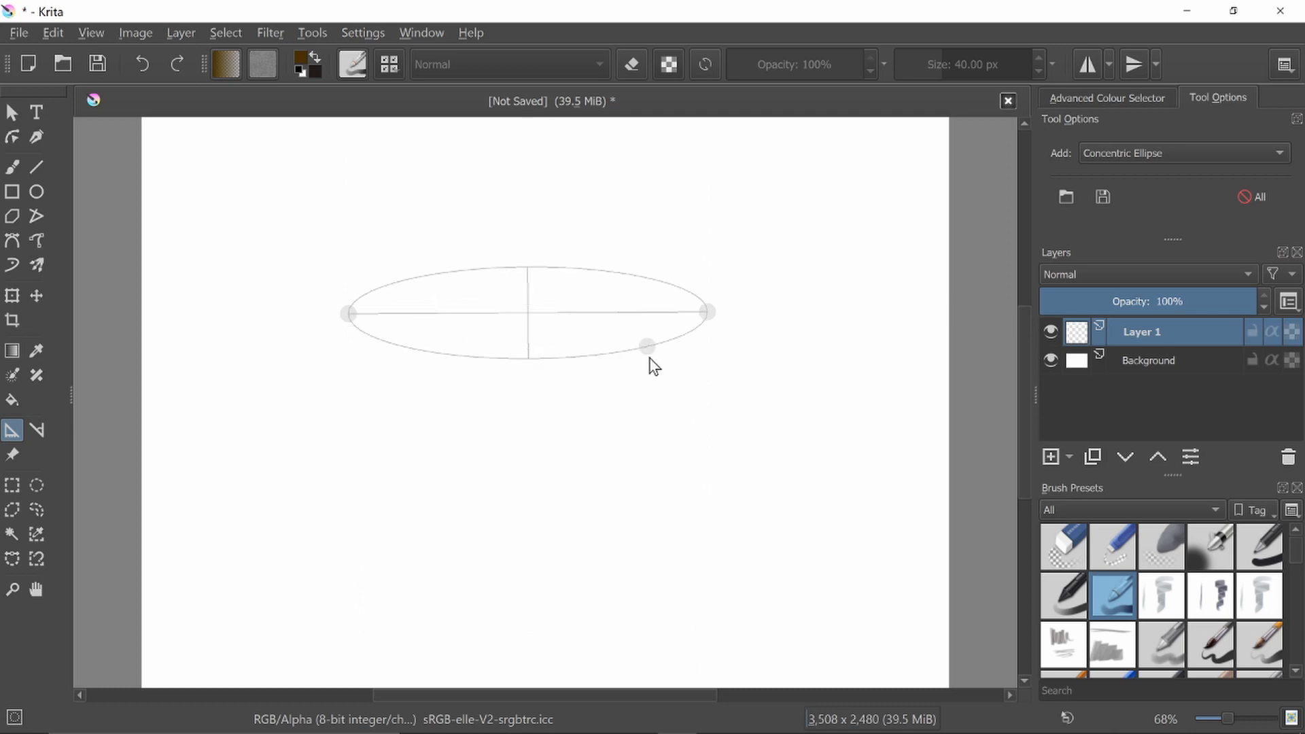
pyautogui.click(602, 402)
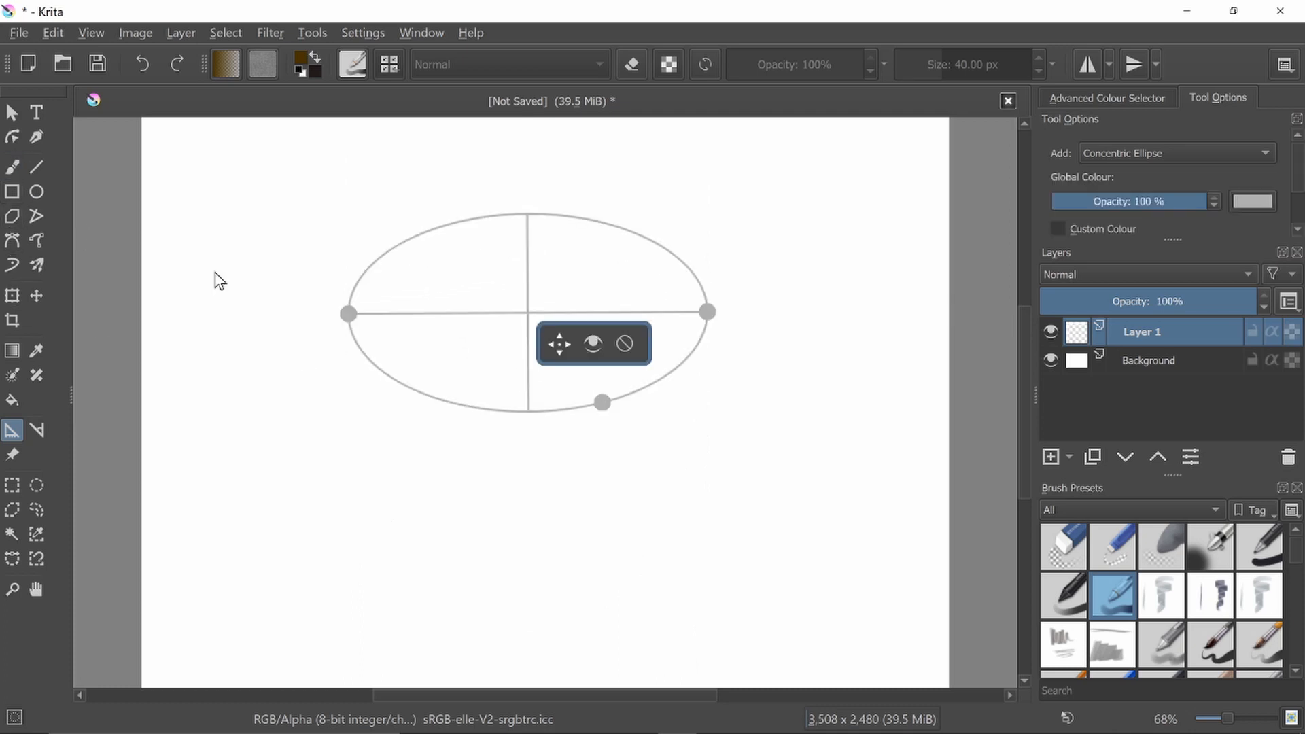
# - Paint two curved Freehand Brush strokes snapped to the concentric ellipse, one inside it and one outside it
pyautogui.click(22, 167)
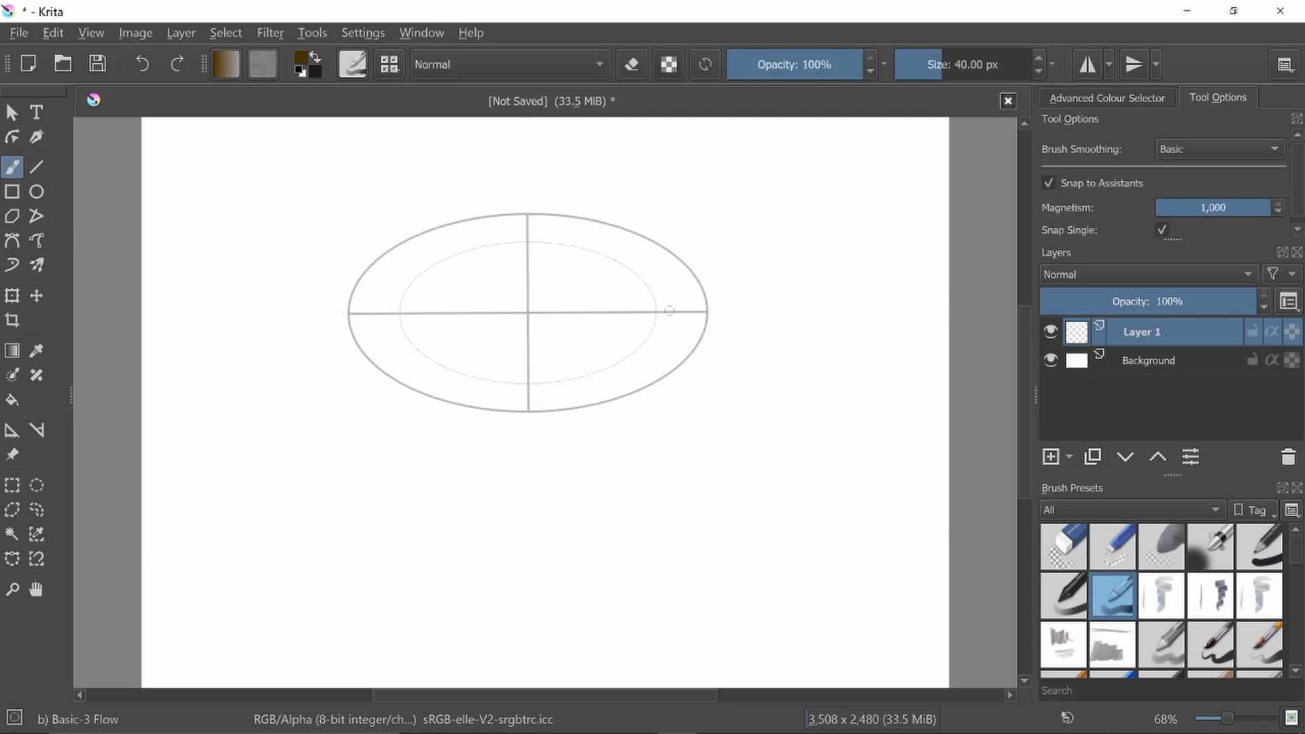
pyautogui.moveTo(637, 313)
pyautogui.mouseDown()
pyautogui.moveTo(553, 371)
pyautogui.moveTo(613, 351)
pyautogui.moveTo(637, 311)
pyautogui.moveTo(599, 292)
pyautogui.mouseUp()
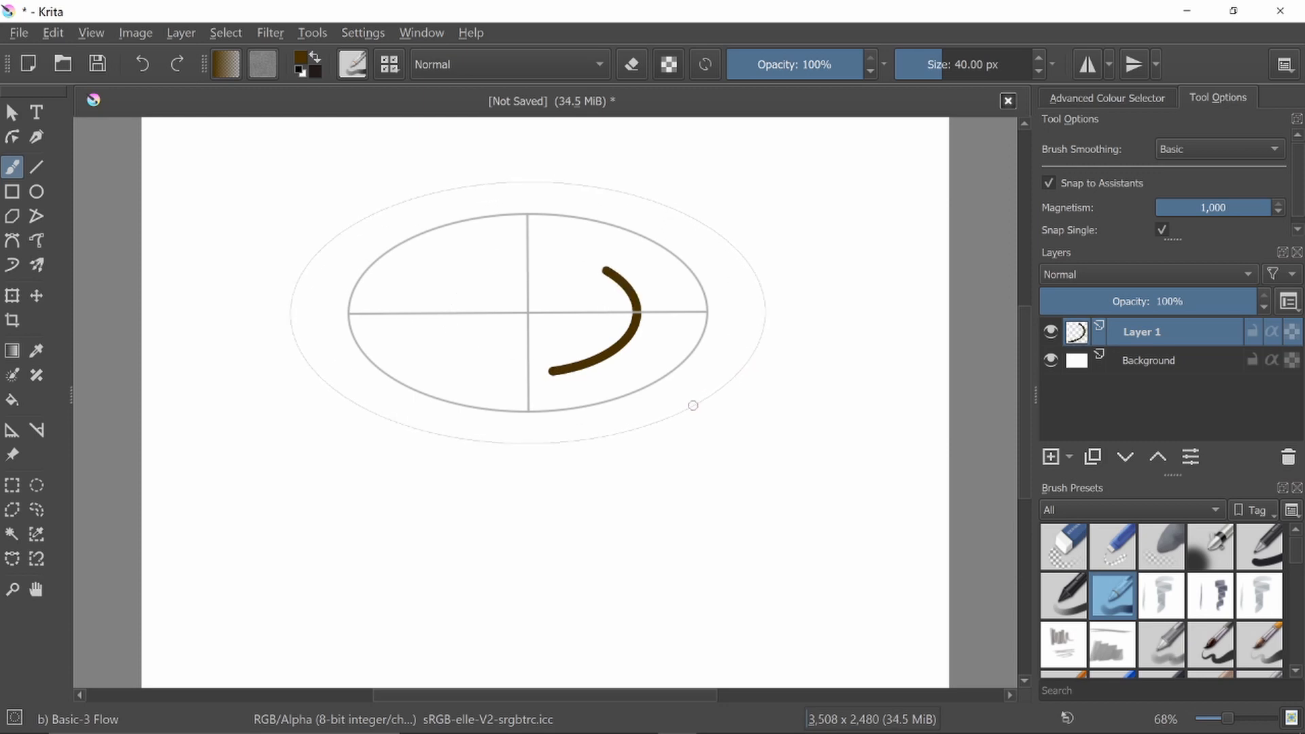
pyautogui.moveTo(692, 406)
pyautogui.mouseDown()
pyautogui.moveTo(753, 353)
pyautogui.moveTo(763, 301)
pyautogui.moveTo(710, 228)
pyautogui.mouseUp()
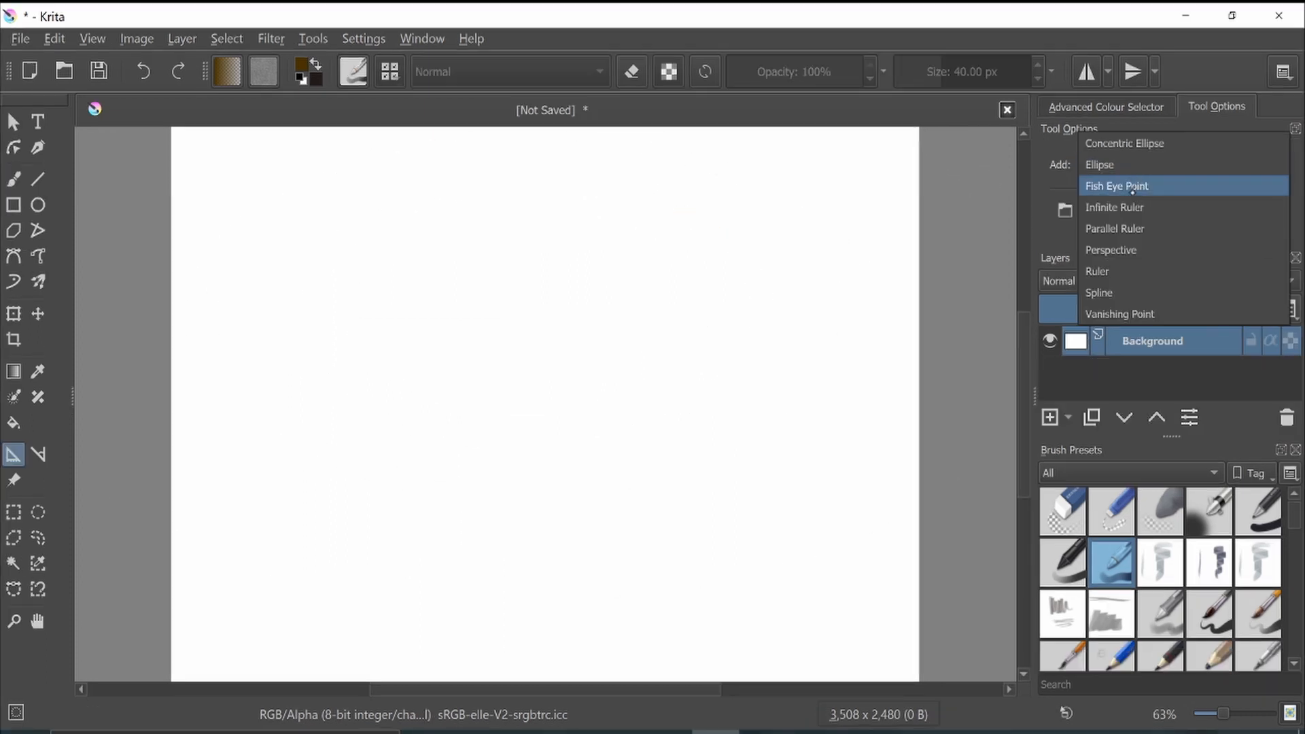
# - Add a circular Fish Eye Point assistant with a horizontal axis just right of the canvas centre
pyautogui.click(1139, 186)
pyautogui.moveTo(545, 405); pyautogui.dragTo(727, 405)
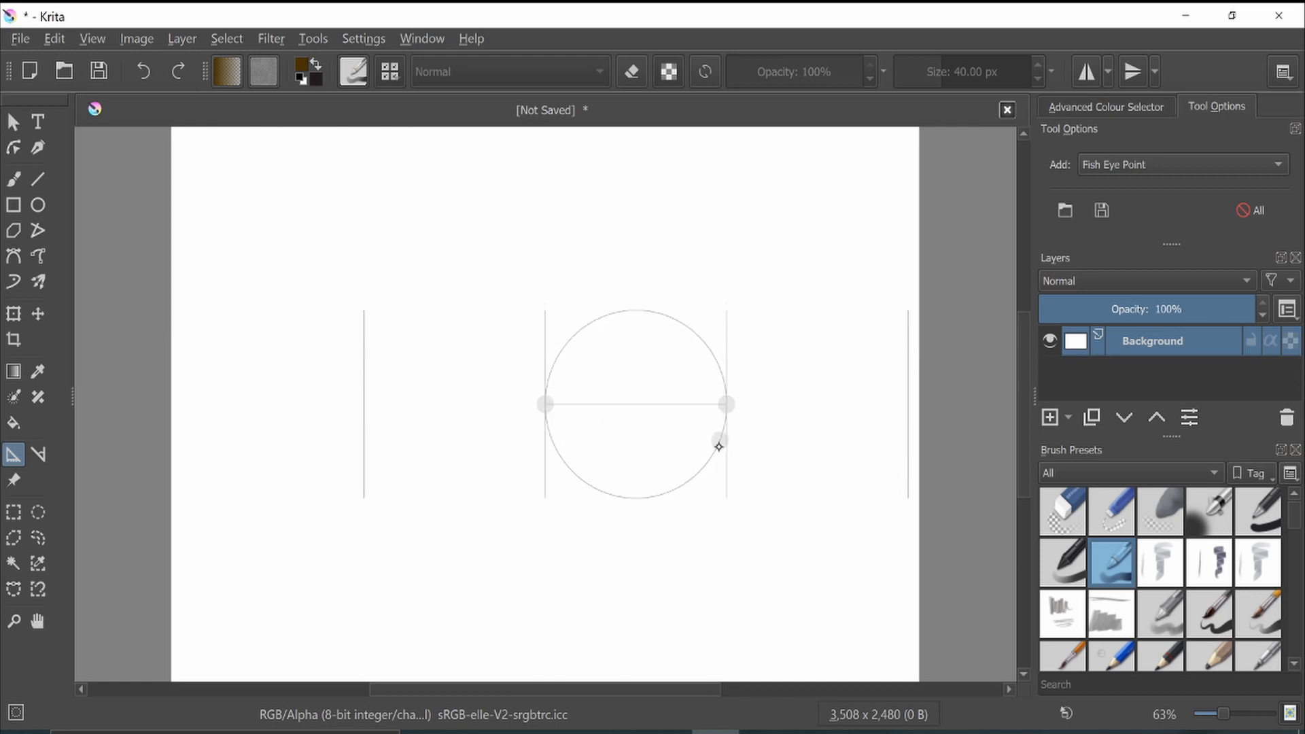
pyautogui.click(708, 459)
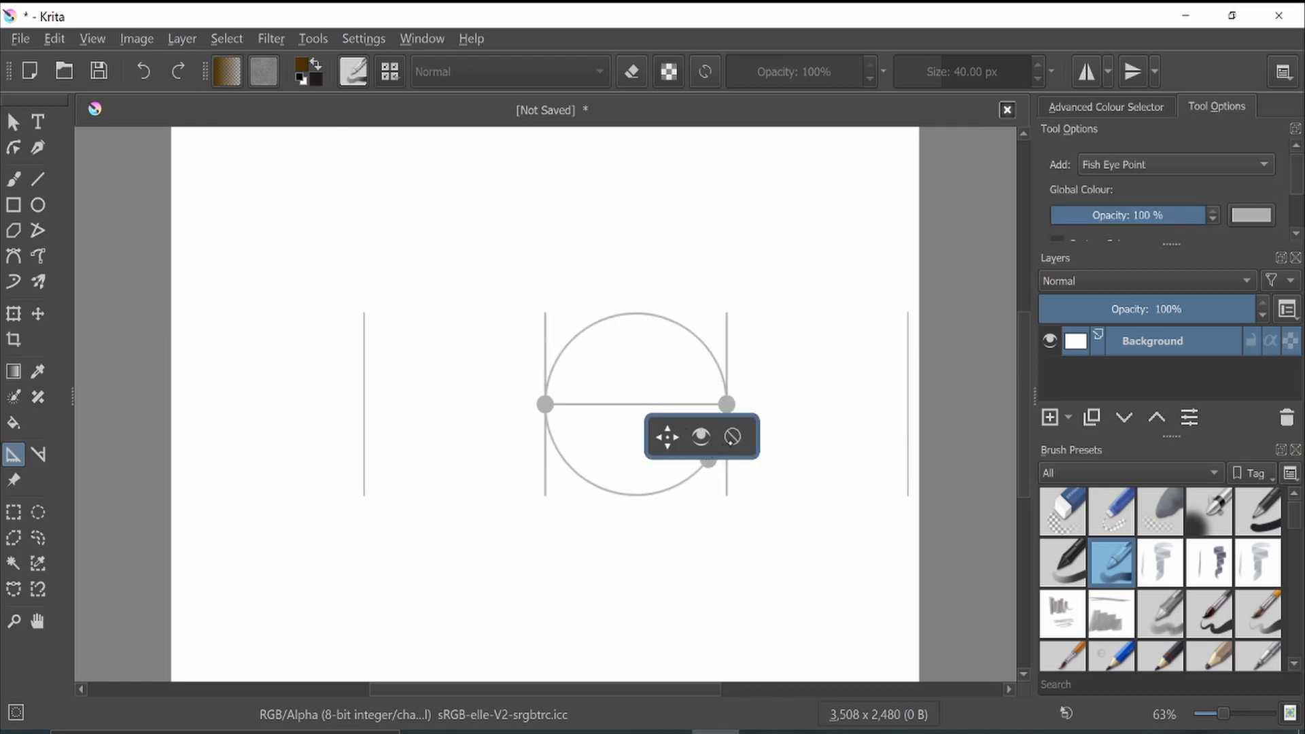
# - Replace the fish-eye assistant with a nearly vertical Parallel Ruler in the canvas's right half and switch to the Freehand Brush
pyautogui.click(732, 437)
pyautogui.click(1163, 166)
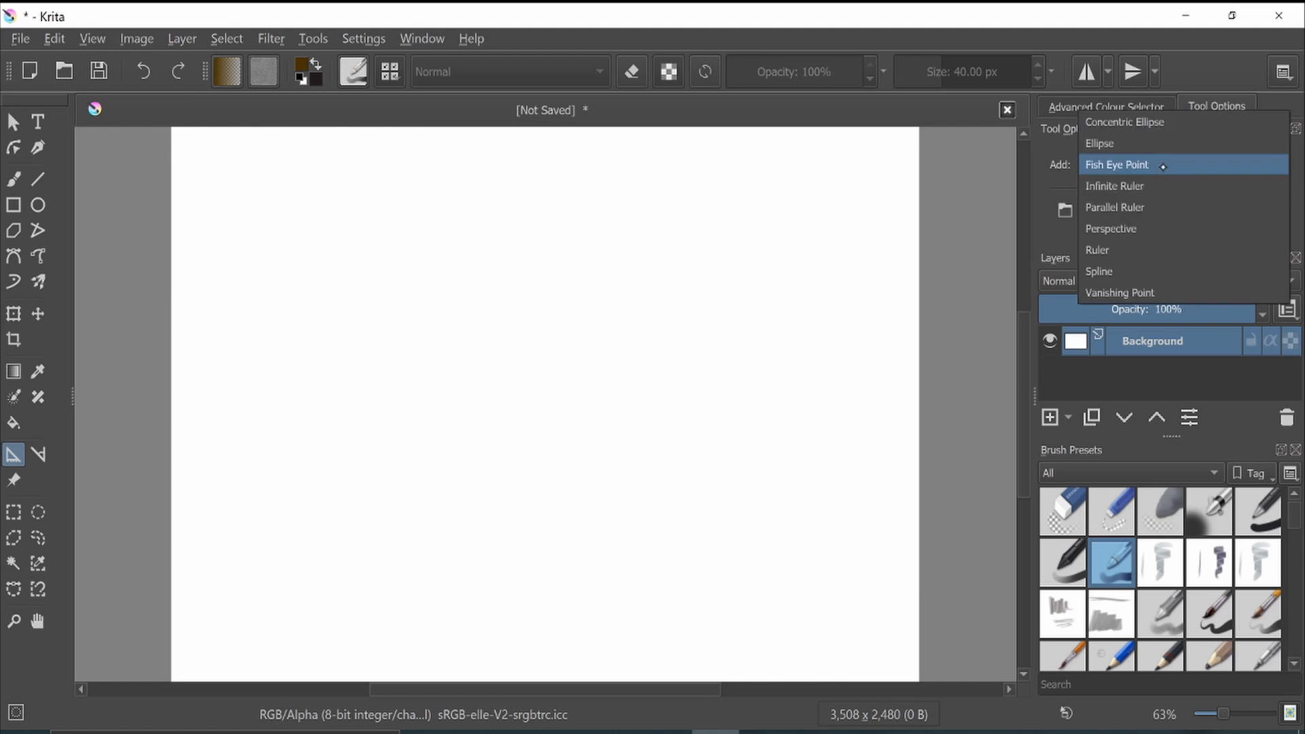
pyautogui.click(1145, 197)
pyautogui.moveTo(761, 338); pyautogui.dragTo(756, 542)
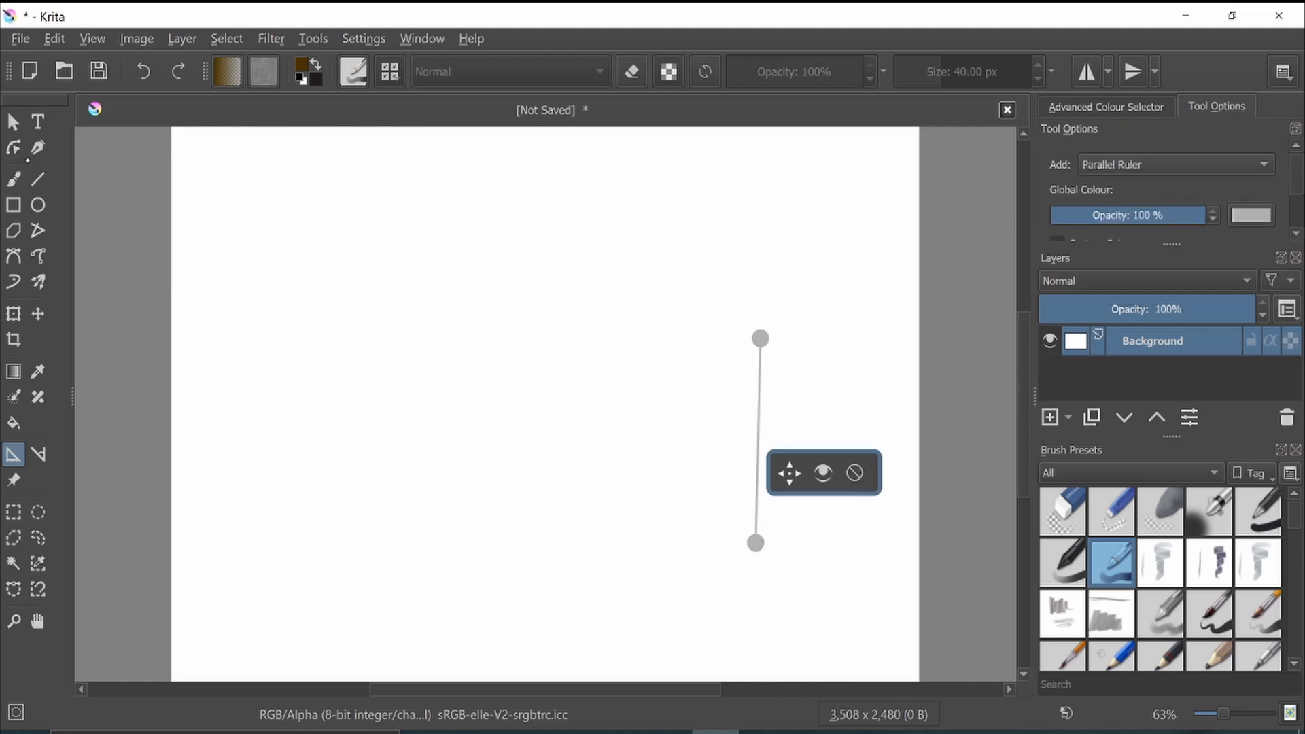
pyautogui.press('b')
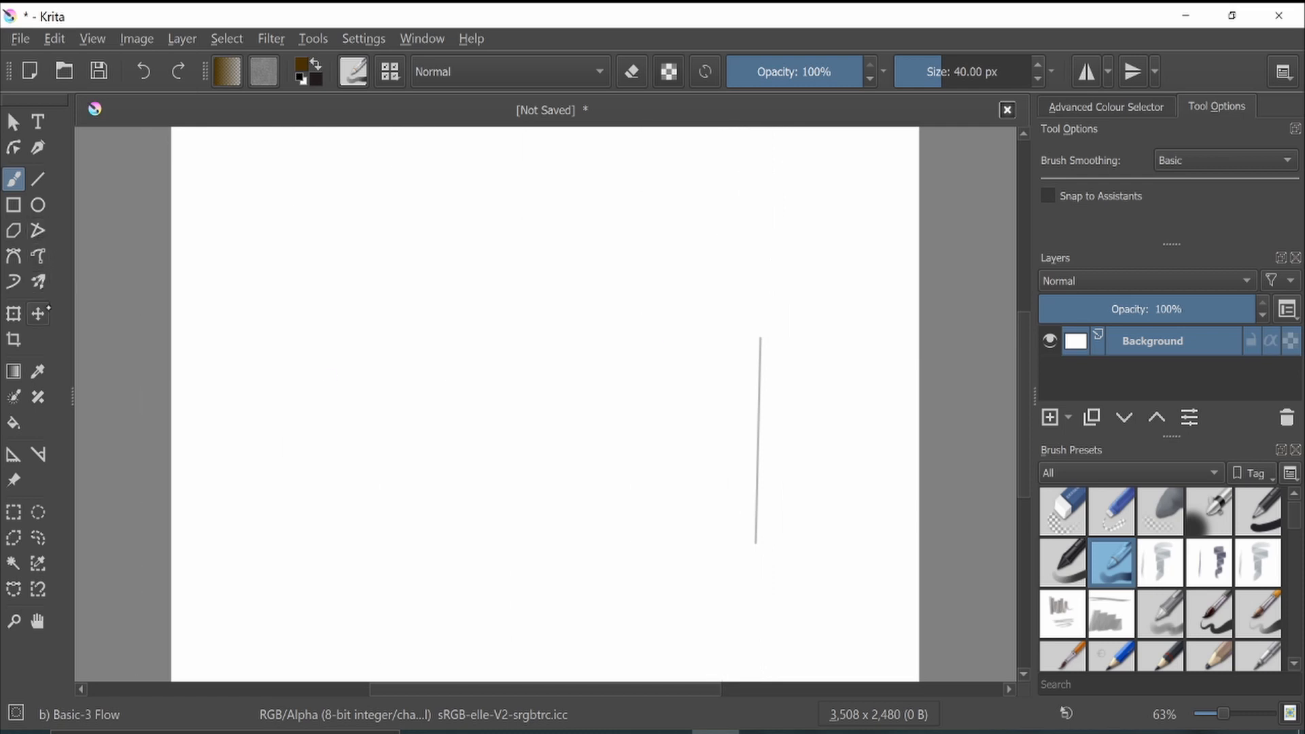
# - Add a vertical Infinite Ruler in the canvas's right half and preview its guide line with the Freehand Brush
pyautogui.click(13, 454)
pyautogui.click(1151, 170)
pyautogui.click(1150, 143)
pyautogui.click(763, 344)
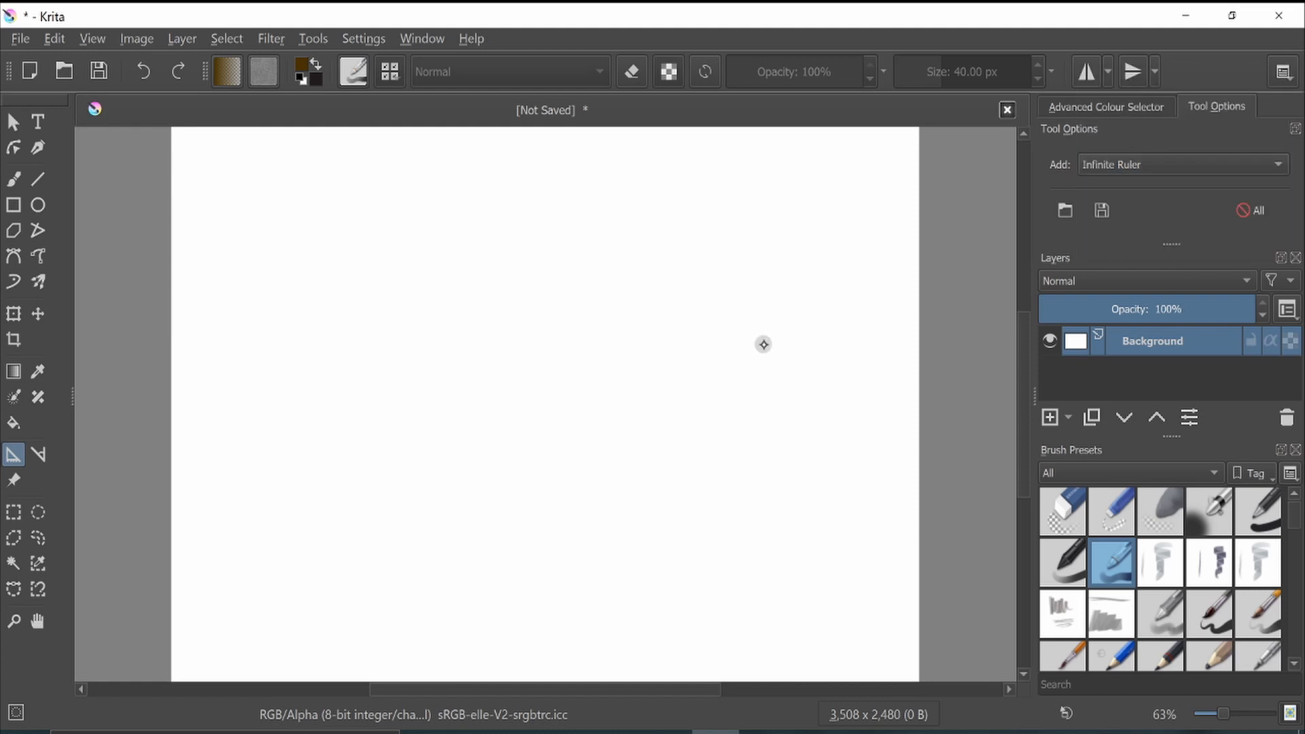
pyautogui.click(762, 535)
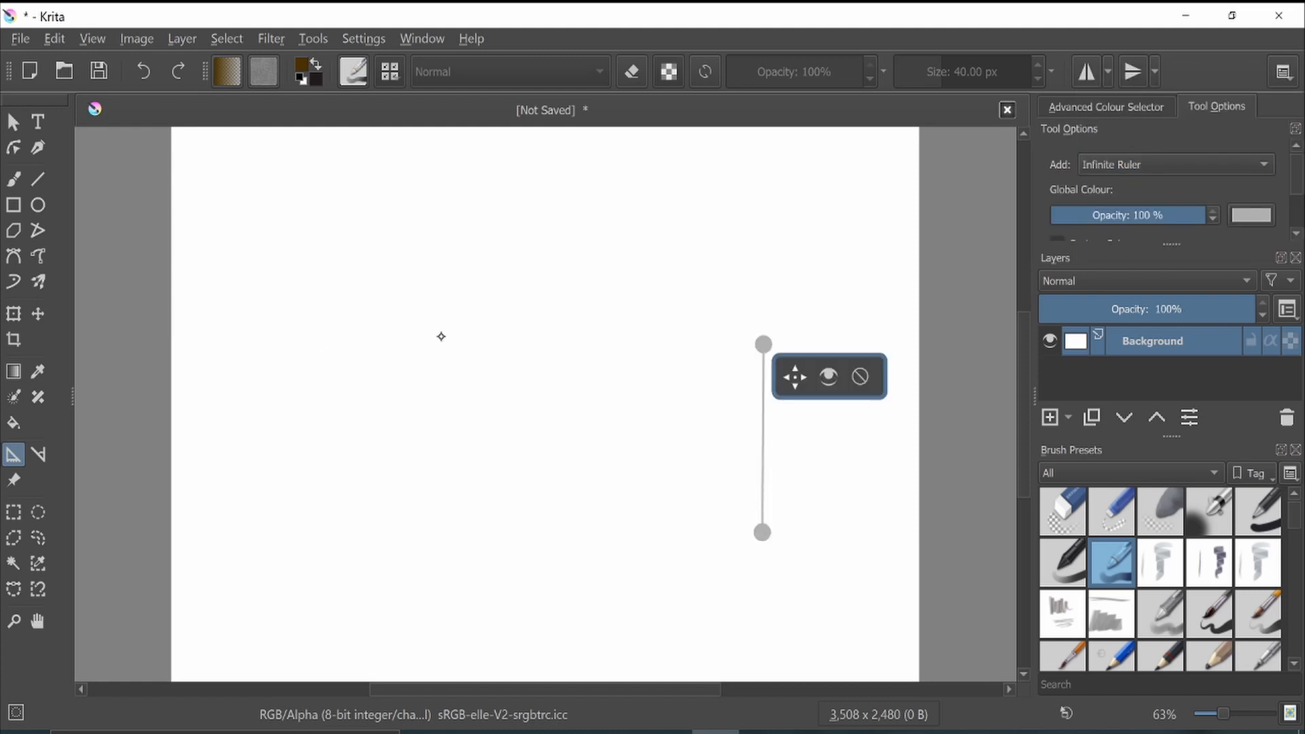
pyautogui.click(13, 179)
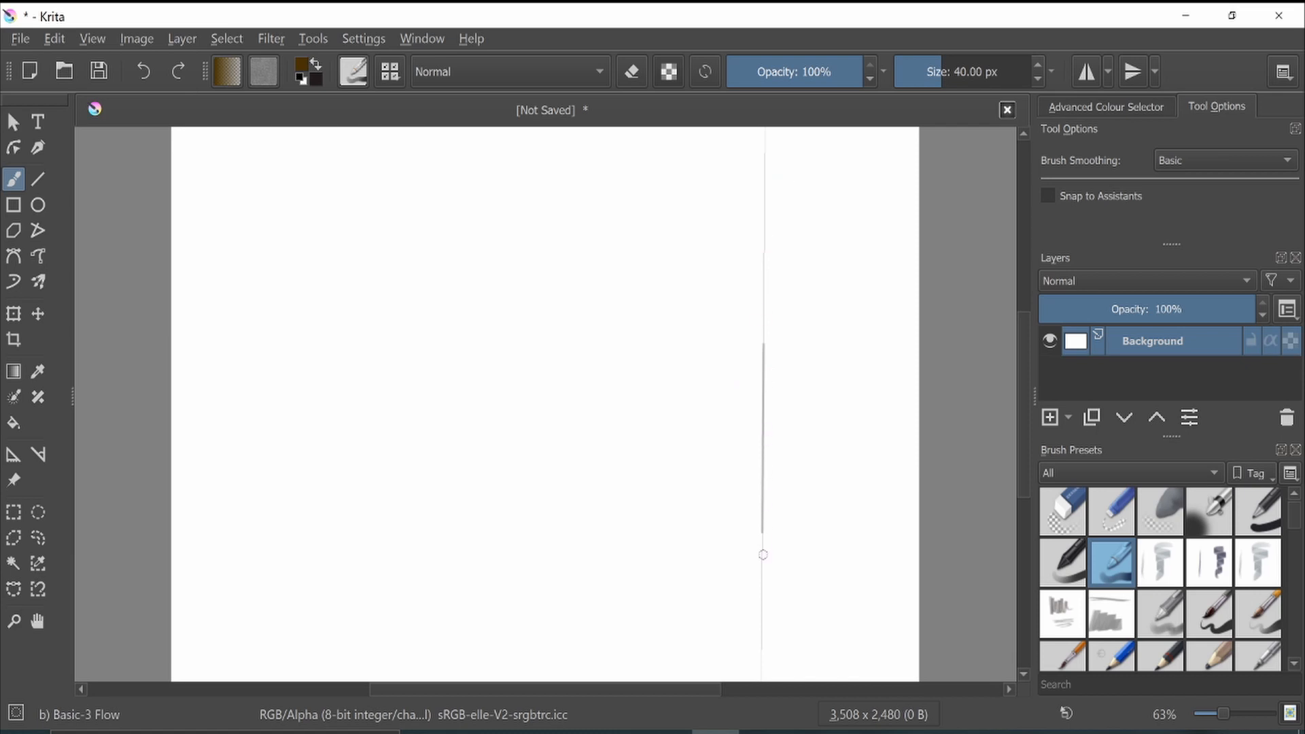
# - Replace the infinite ruler with a four-corner Perspective grid in the lower canvas, wider along its near edge
pyautogui.click(13, 454)
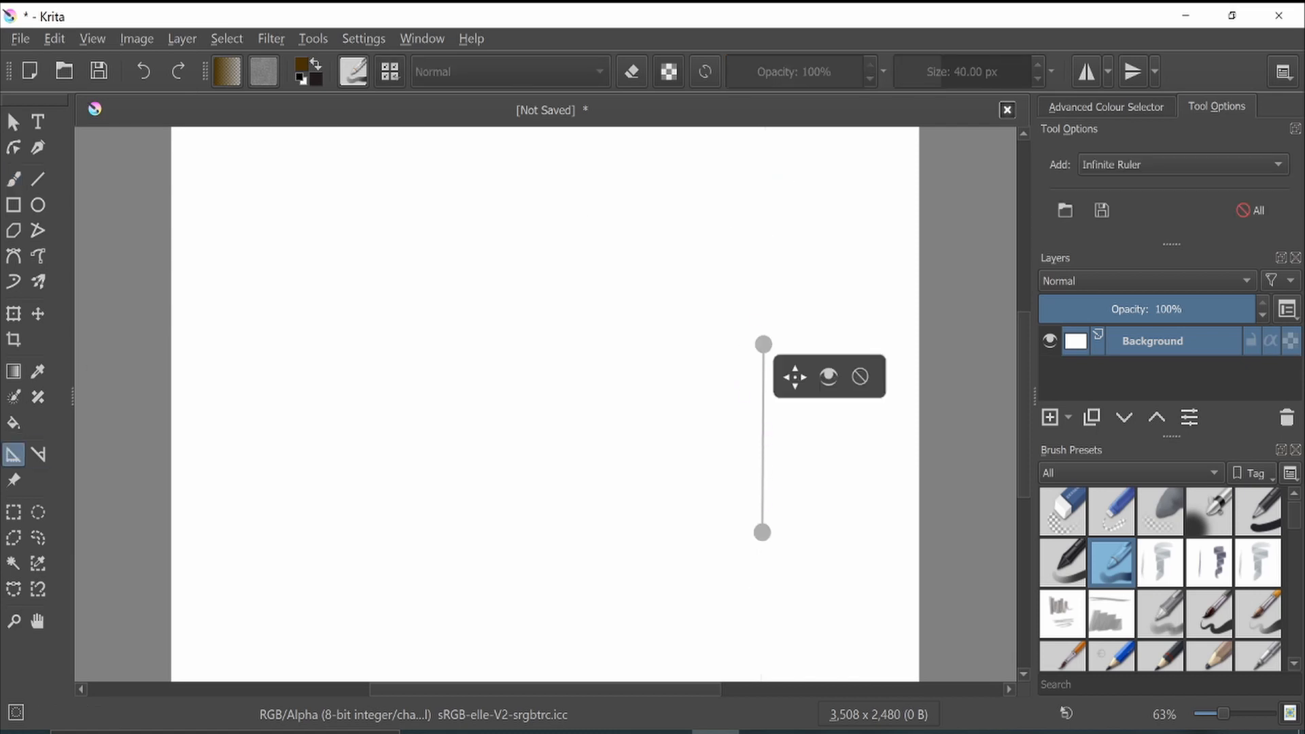
pyautogui.click(863, 376)
pyautogui.click(495, 404)
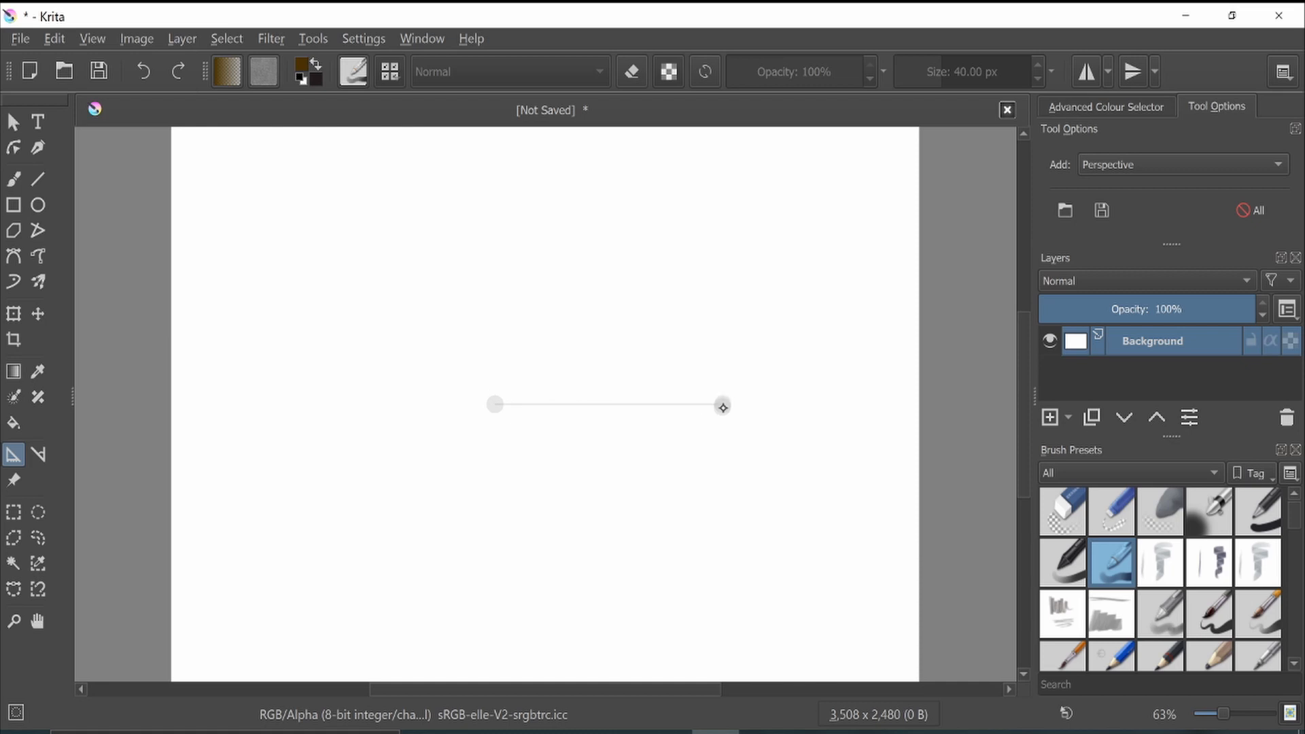
pyautogui.click(723, 405)
pyautogui.click(751, 560)
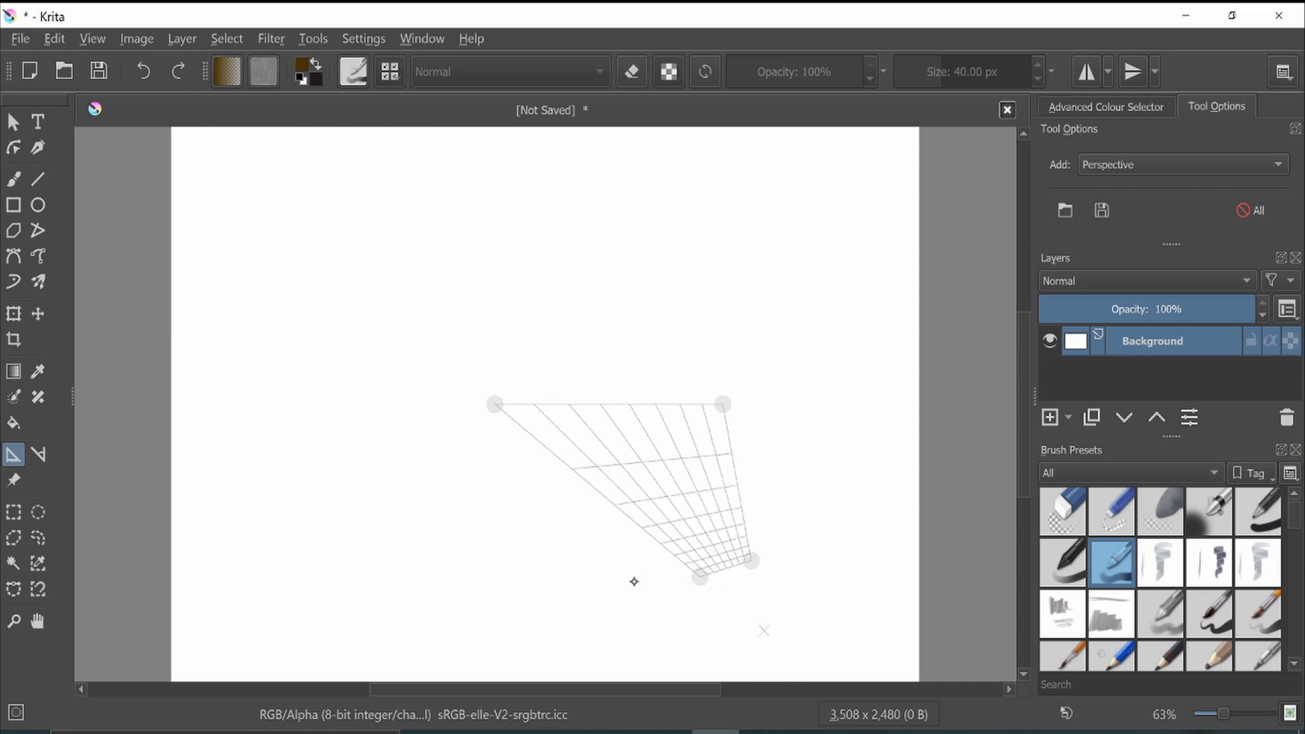
pyautogui.click(291, 563)
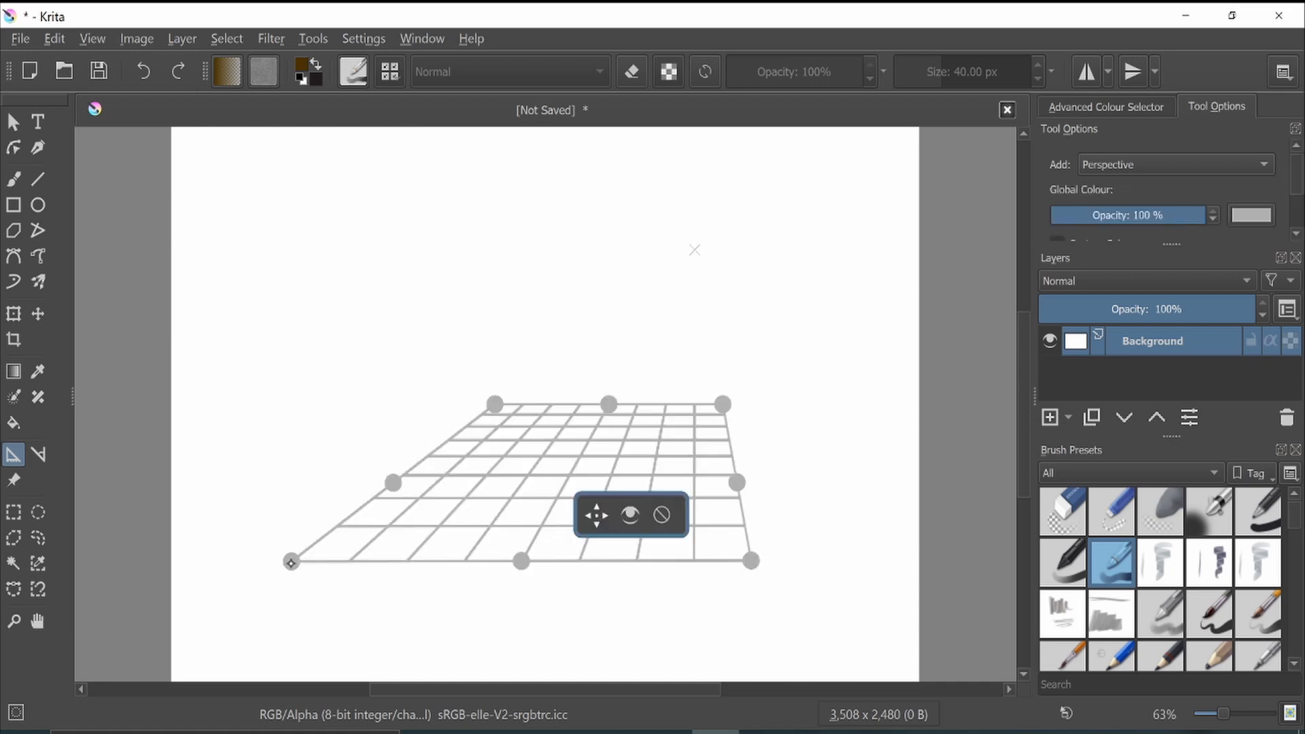
# - Set the assistants' global opacity to 68 %, keeping their colour, and delete the perspective grid
pyautogui.moveTo(1170, 215)
pyautogui.mouseDown()
pyautogui.moveTo(1089, 214)
pyautogui.moveTo(1153, 215)
pyautogui.mouseUp()
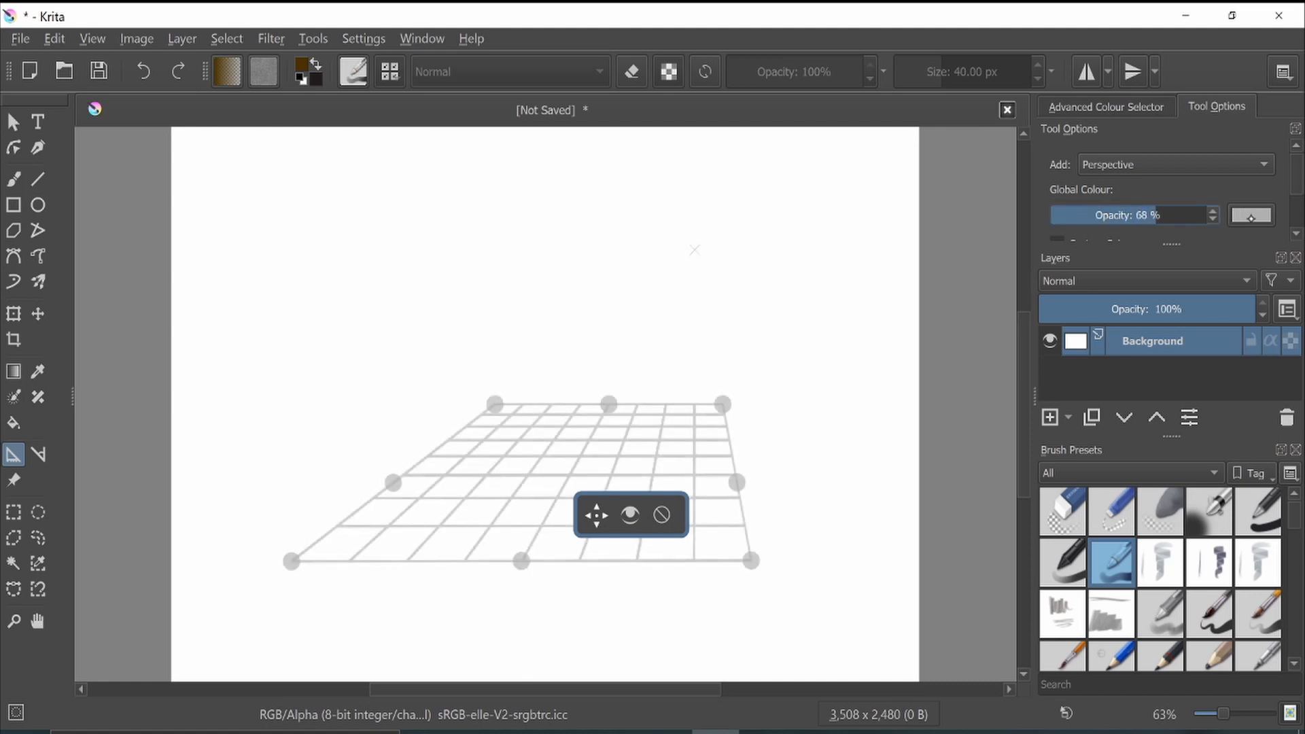
pyautogui.click(1251, 215)
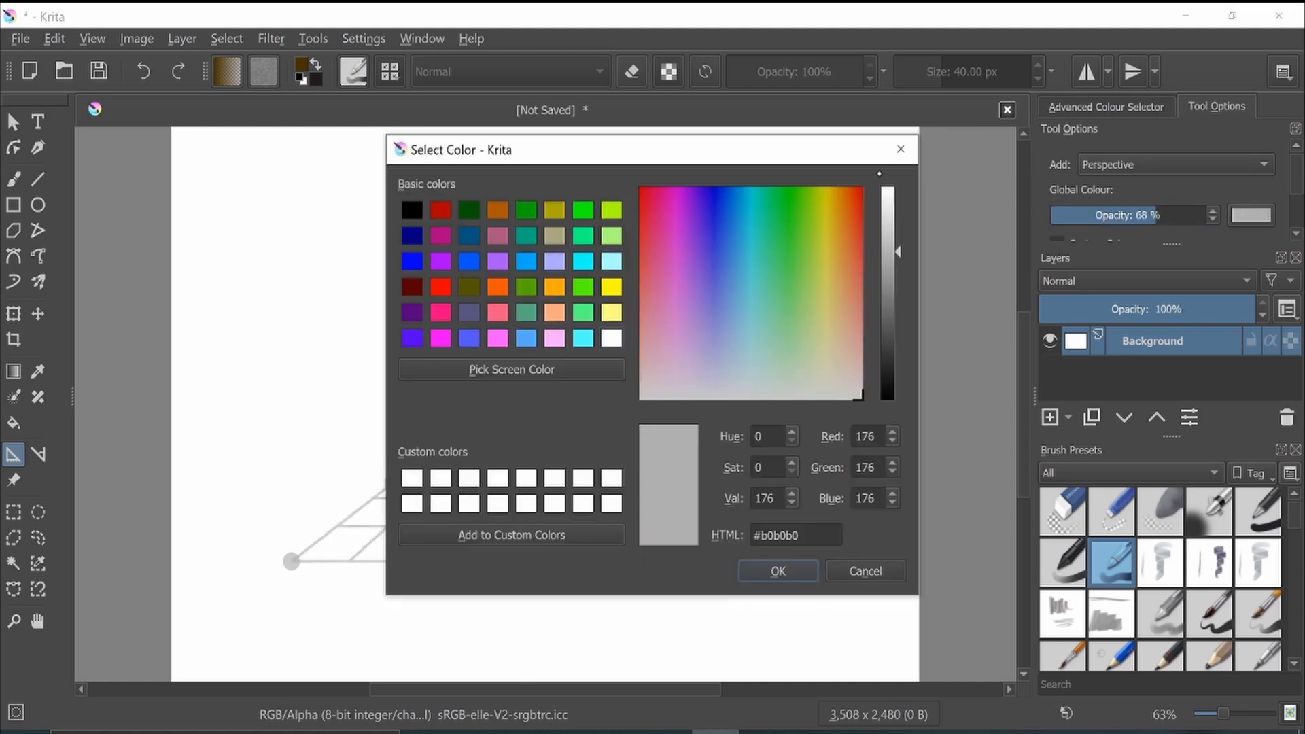
pyautogui.click(901, 149)
pyautogui.click(662, 516)
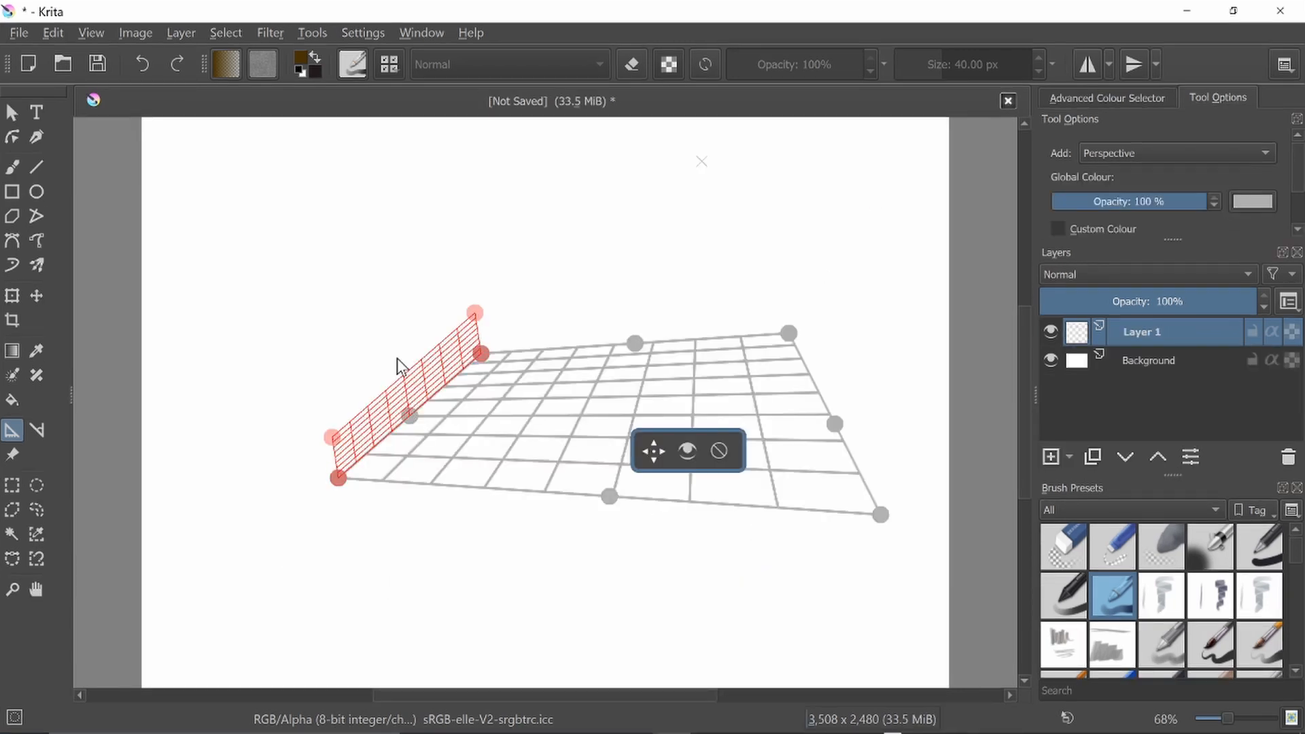
# - Pull connected wall grids up from the perspective floor grid's left, far and right edges, and paint along the left wall with the Freehand Brush
pyautogui.moveTo(397, 358); pyautogui.dragTo(355, 230)
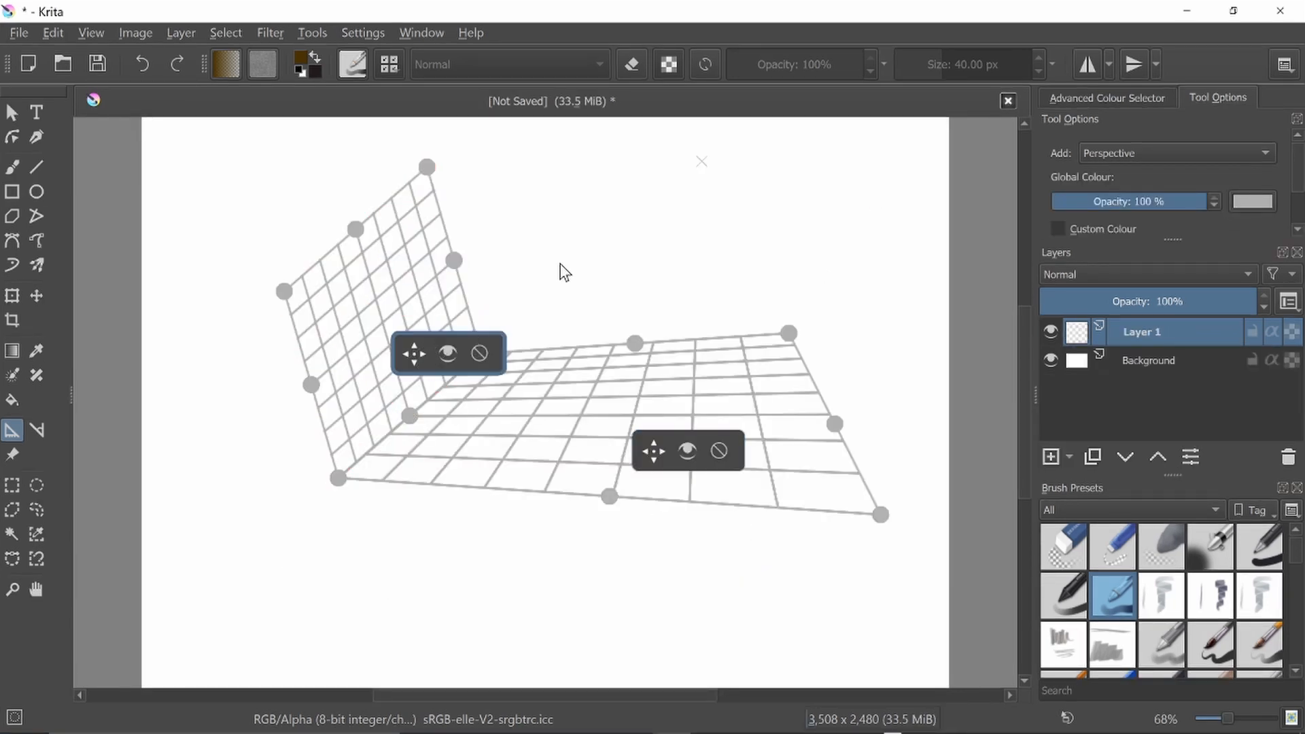
pyautogui.moveTo(635, 345); pyautogui.dragTo(610, 162)
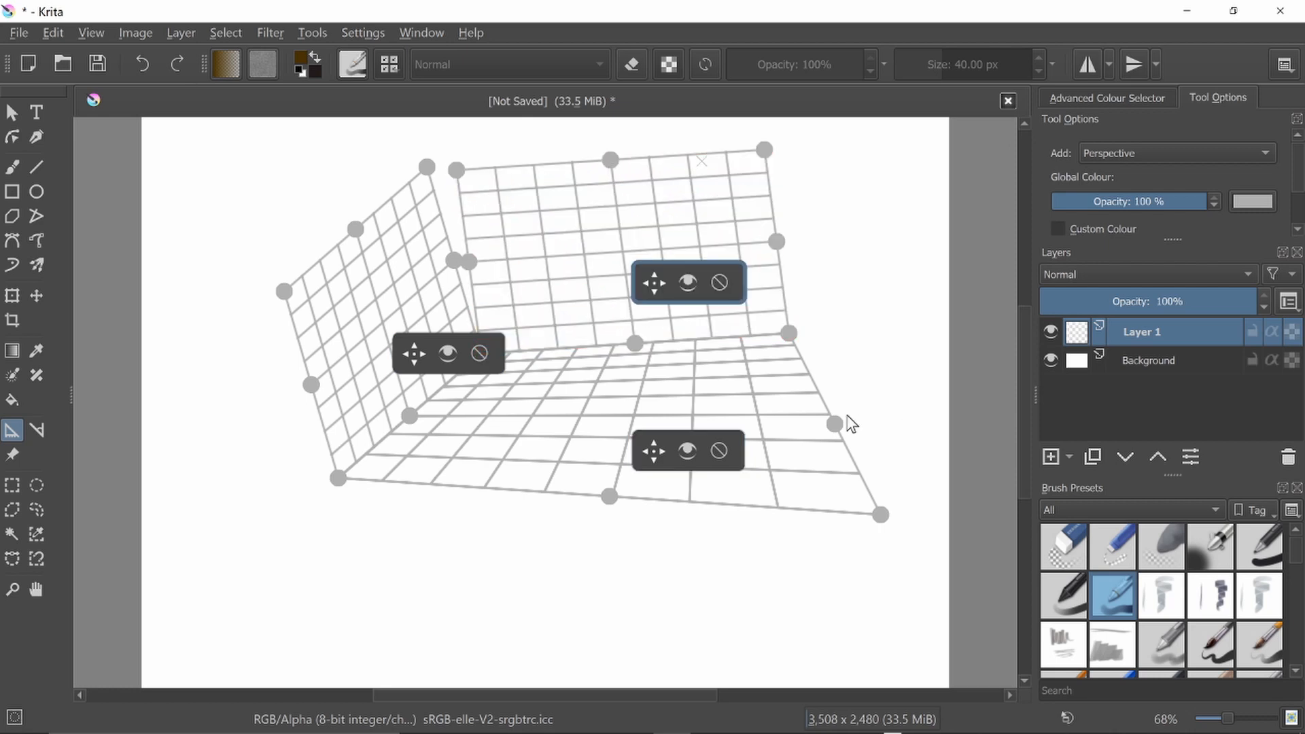
pyautogui.moveTo(843, 424); pyautogui.dragTo(822, 189)
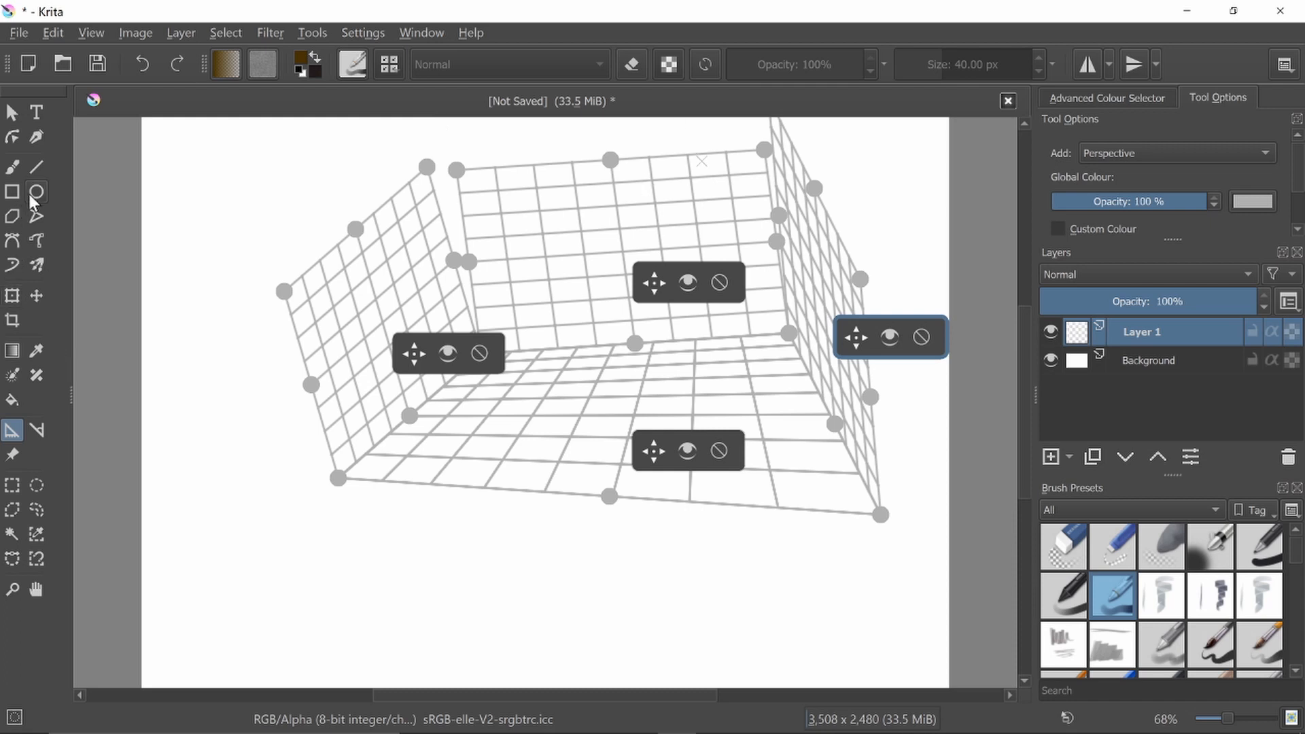
pyautogui.click(14, 169)
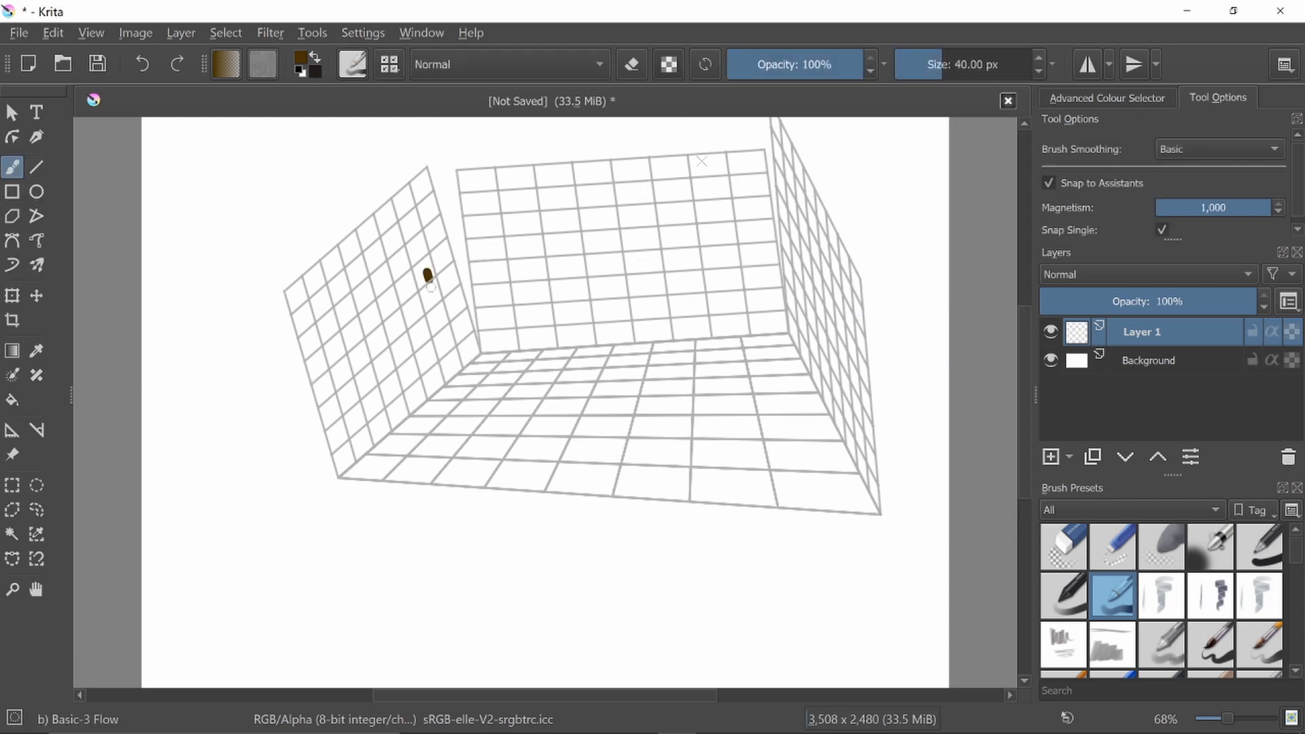
pyautogui.moveTo(428, 279); pyautogui.dragTo(461, 393)
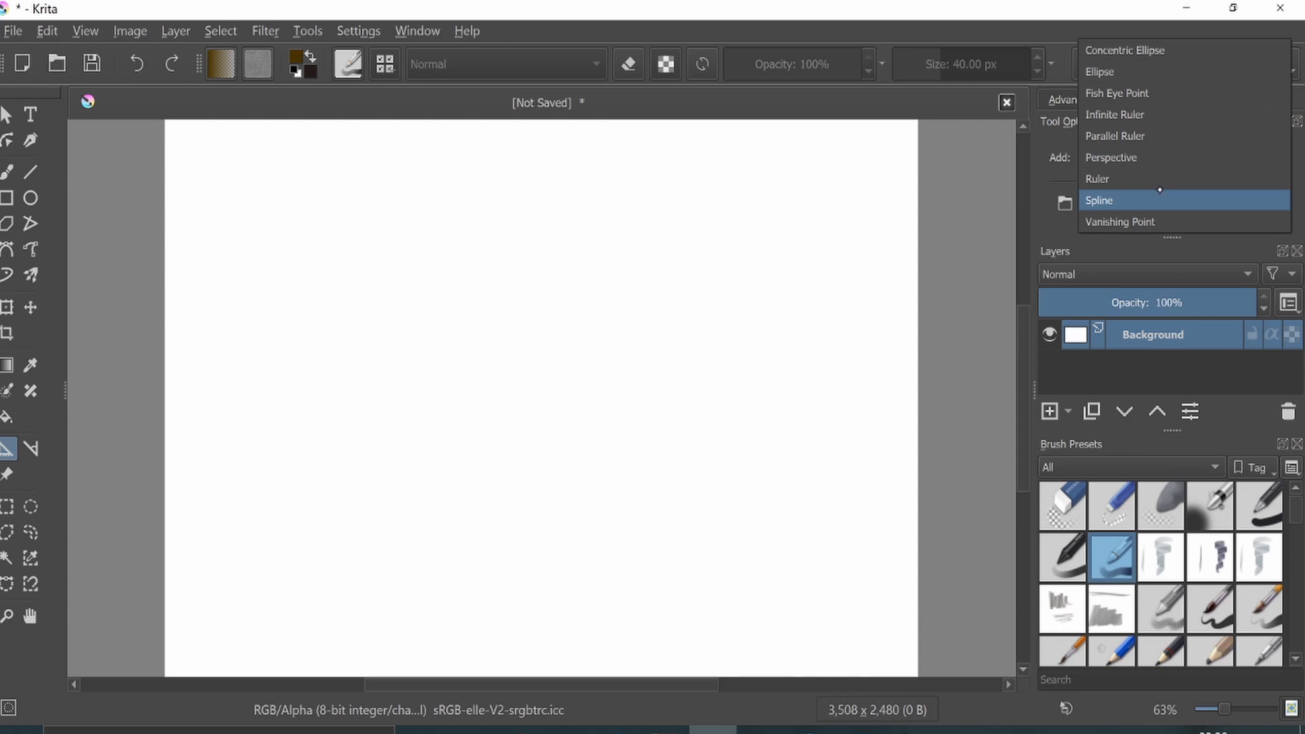
# - Add a diagonal Ruler assistant sloping from the canvas's upper right down to its lower middle
pyautogui.click(1159, 178)
pyautogui.click(760, 305)
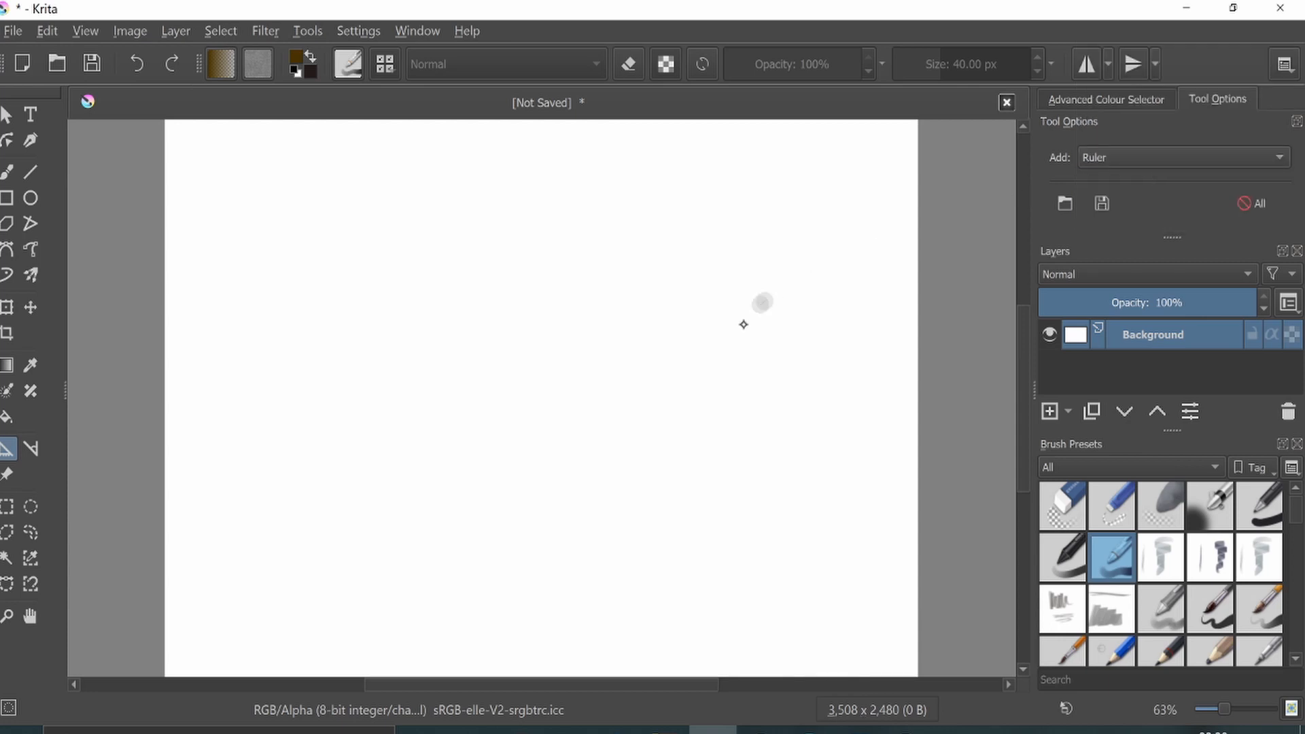
pyautogui.click(596, 529)
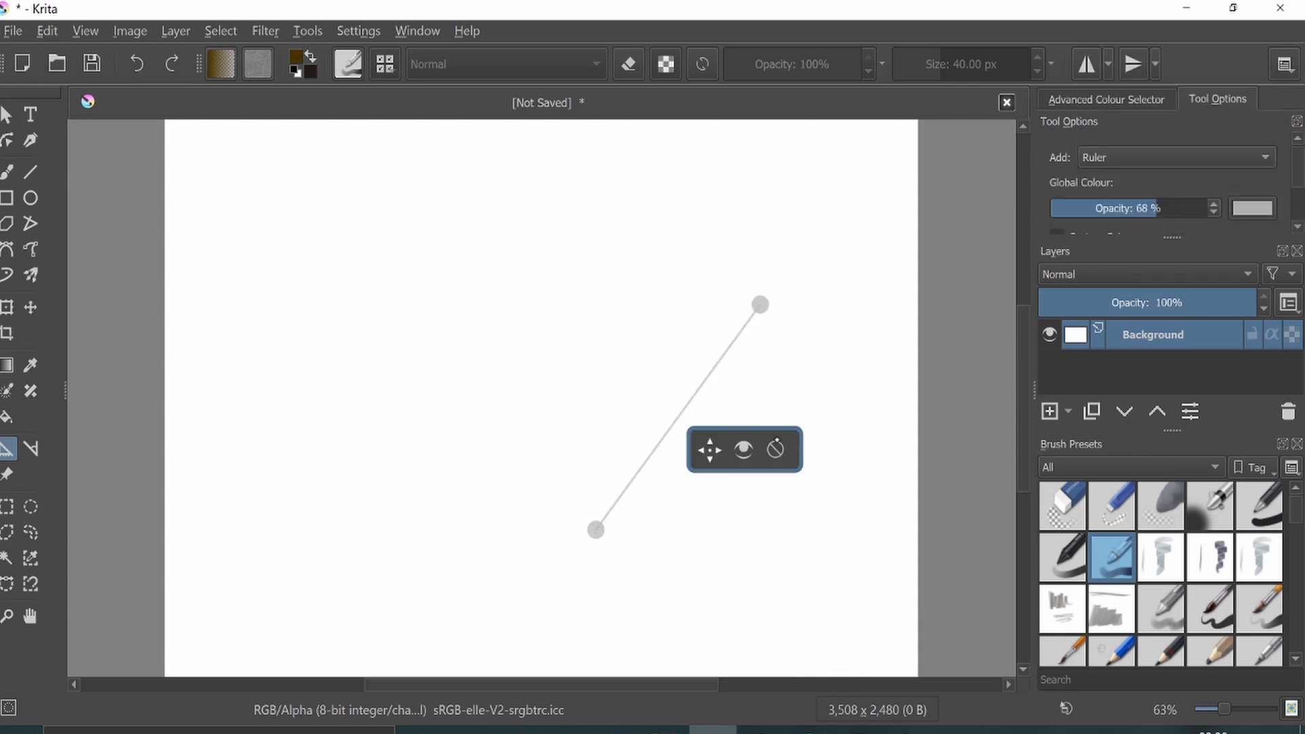
# - Replace the ruler with a Spline assistant in the canvas's lower middle and reshape it by moving its right end point near the canvas's lower edge
pyautogui.click(776, 442)
pyautogui.click(1169, 149)
pyautogui.click(1143, 179)
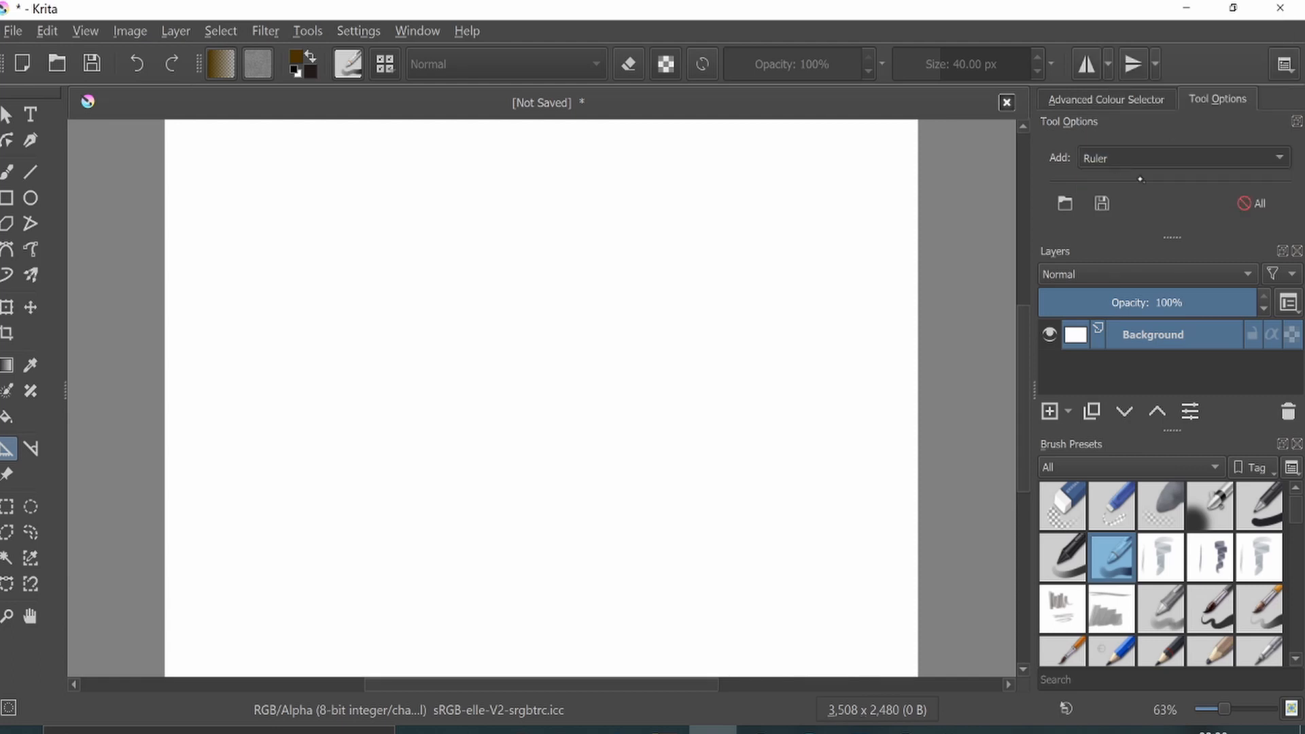
pyautogui.click(719, 396)
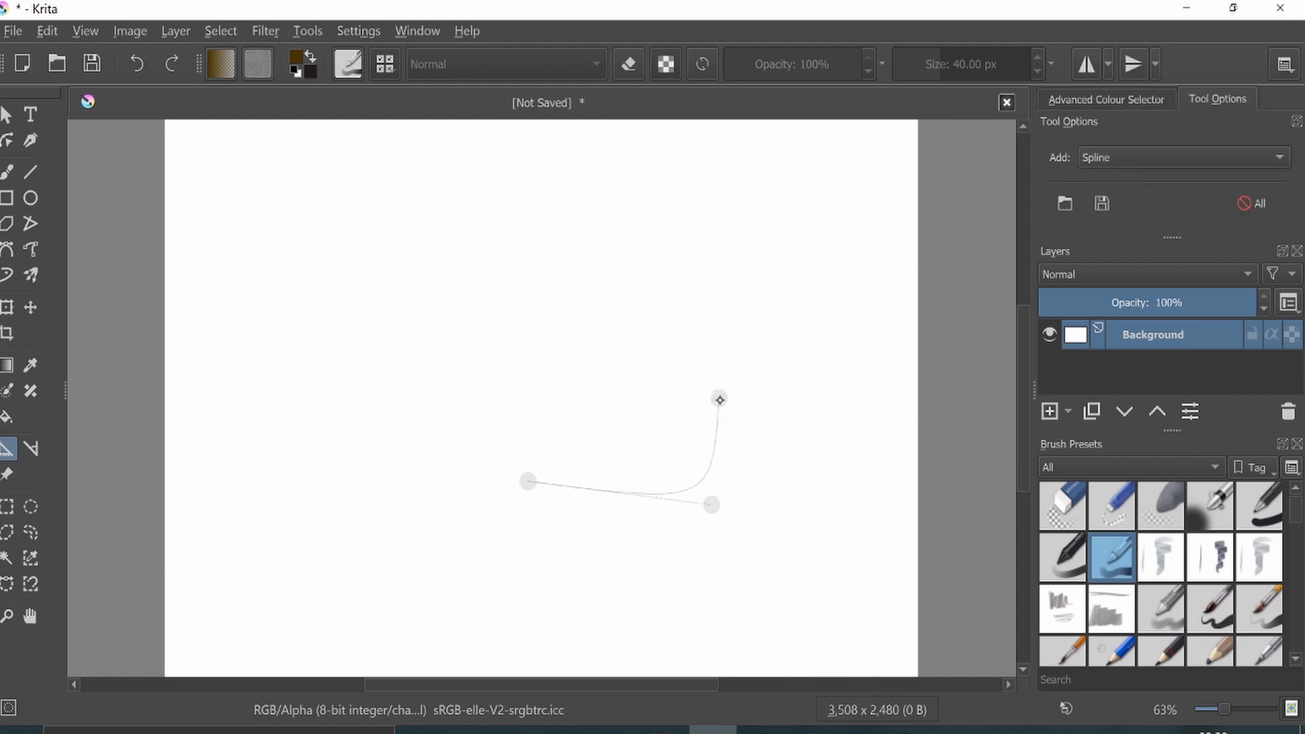
pyautogui.click(497, 503)
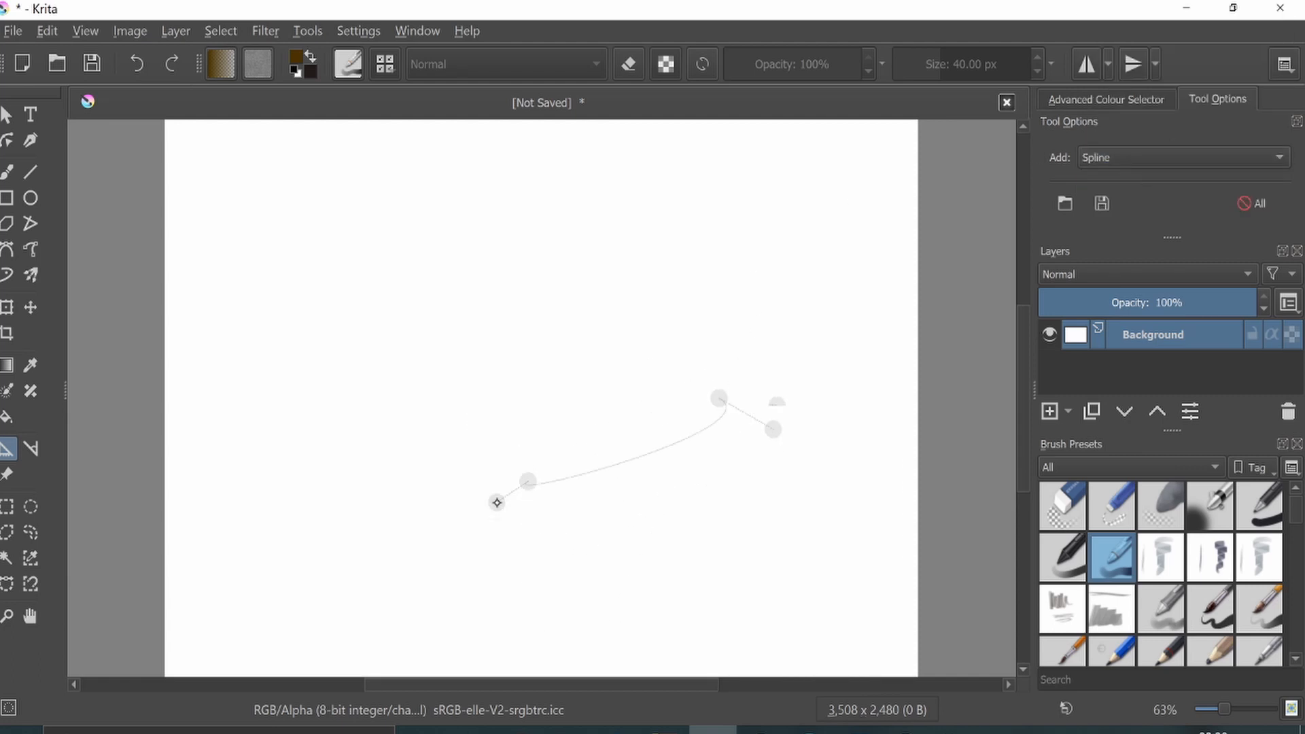
pyautogui.click(788, 303)
pyautogui.moveTo(719, 397); pyautogui.dragTo(641, 616)
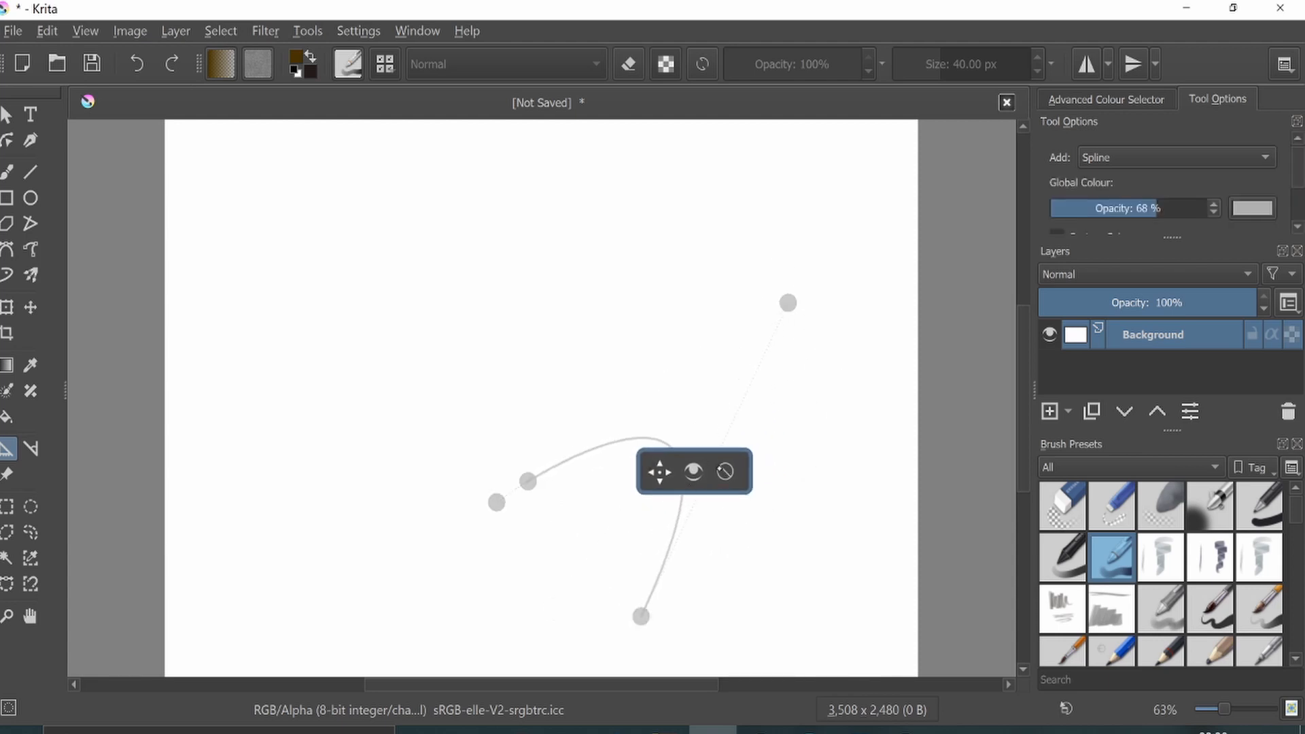
# - Replace the spline with a Vanishing Point assistant near the canvas centre
pyautogui.click(725, 471)
pyautogui.click(1177, 157)
pyautogui.click(1156, 184)
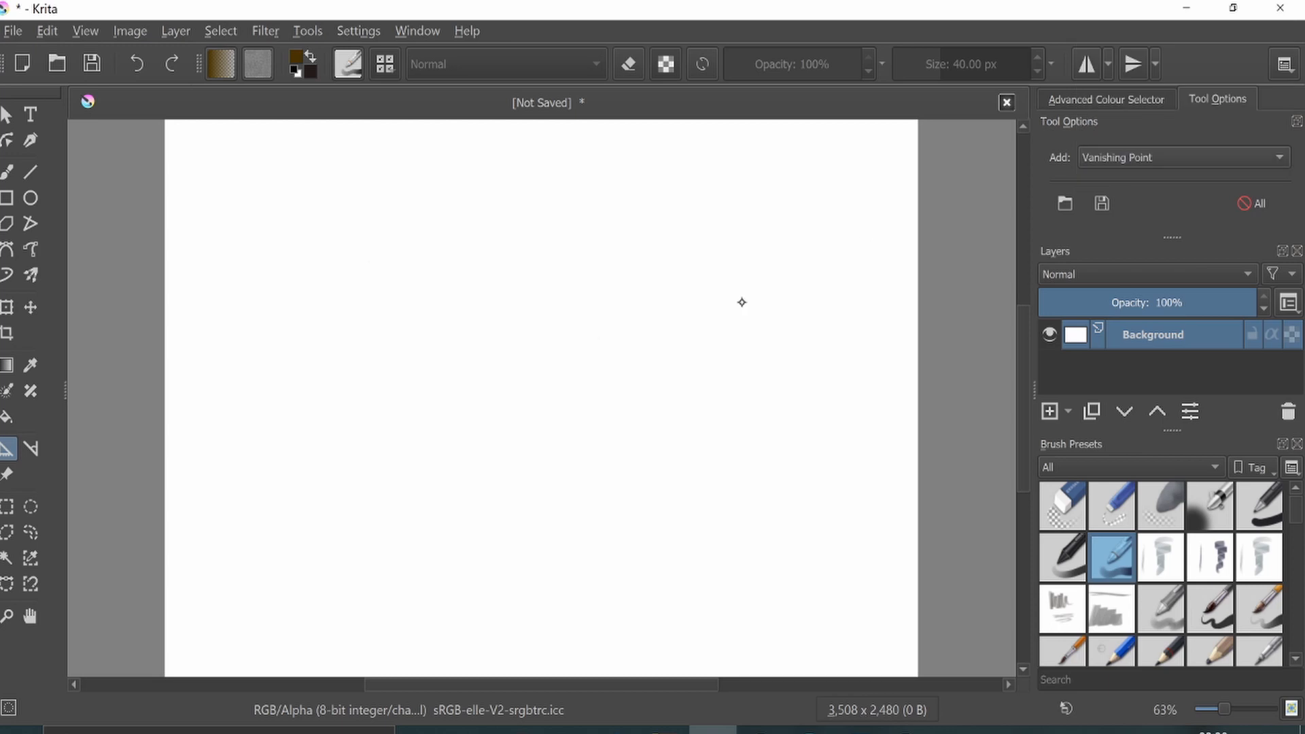
pyautogui.click(542, 443)
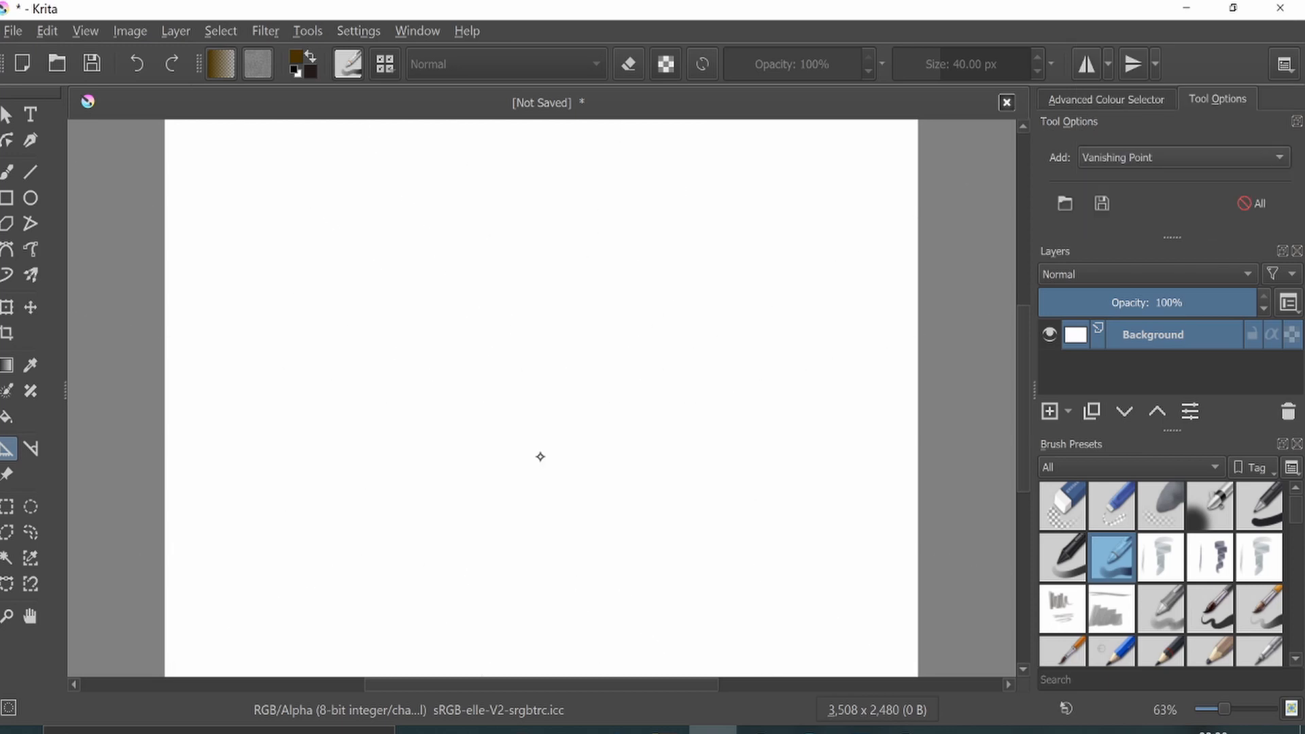
pyautogui.click(542, 443)
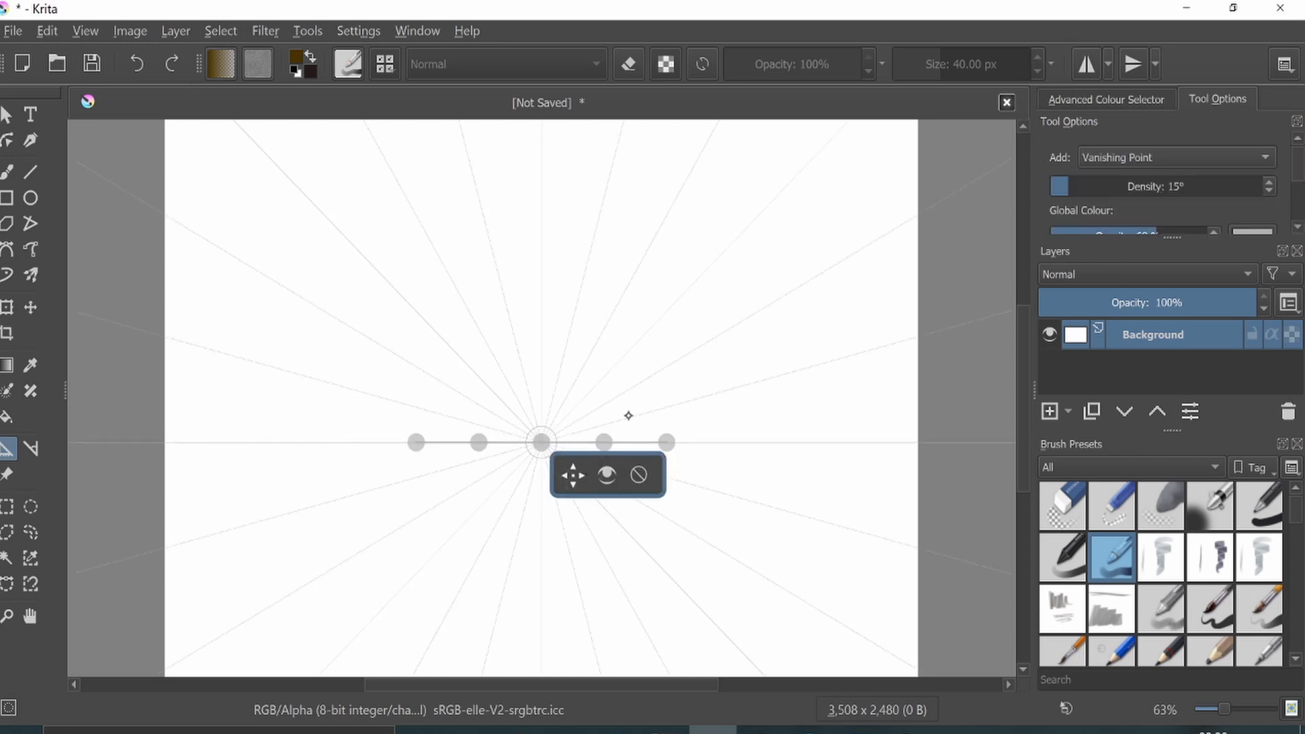
# - Move the vanishing point's two outer handles outward and slightly down, and adjust the density of its guide lines
pyautogui.moveTo(667, 443); pyautogui.dragTo(796, 466)
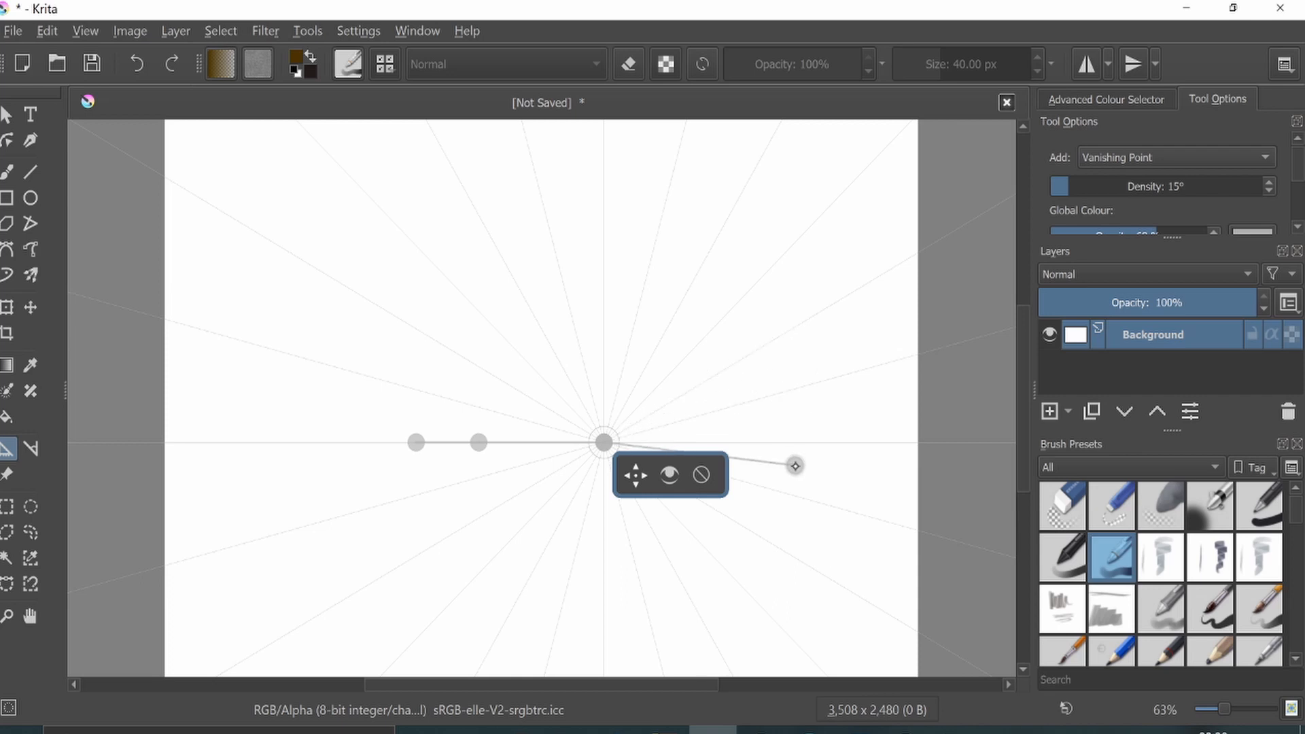
pyautogui.moveTo(417, 446)
pyautogui.mouseDown()
pyautogui.moveTo(431, 548)
pyautogui.moveTo(384, 512)
pyautogui.moveTo(440, 397)
pyautogui.moveTo(504, 382)
pyautogui.moveTo(391, 478)
pyautogui.moveTo(420, 442)
pyautogui.moveTo(393, 454)
pyautogui.mouseUp()
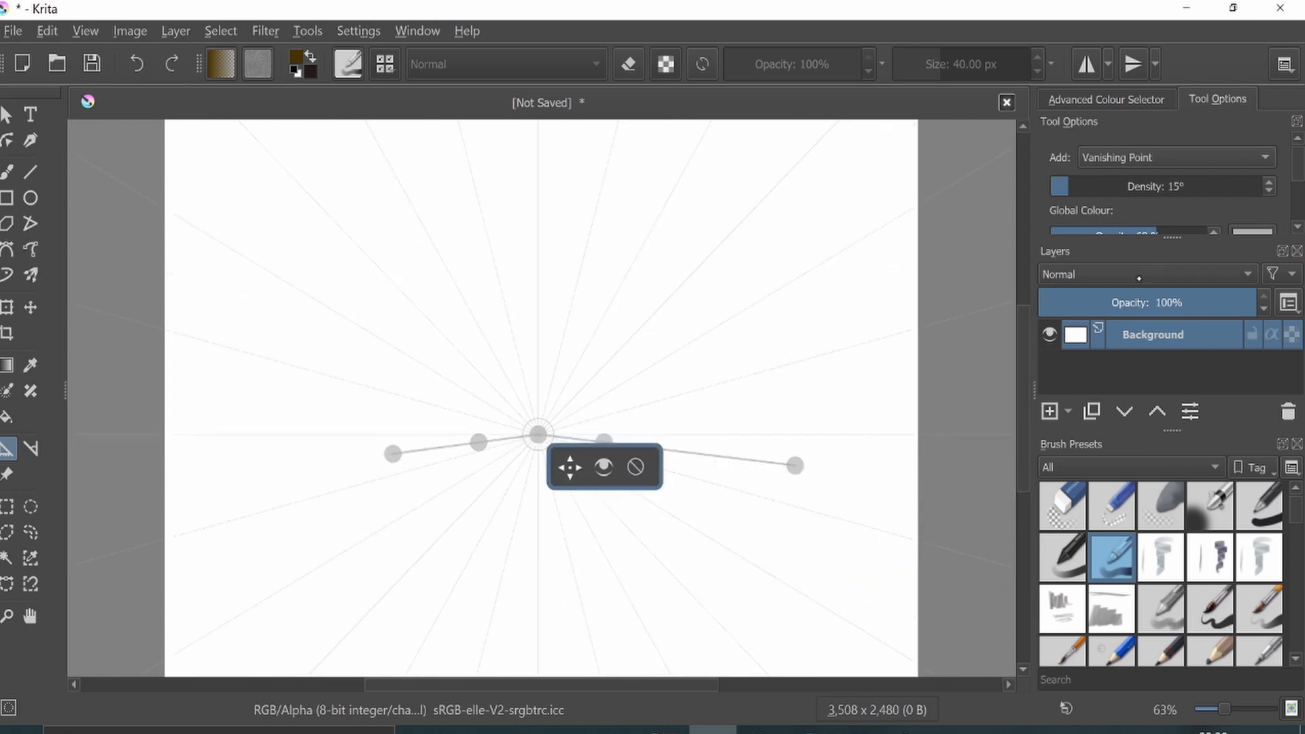
pyautogui.scroll(-1, 1166, 177)
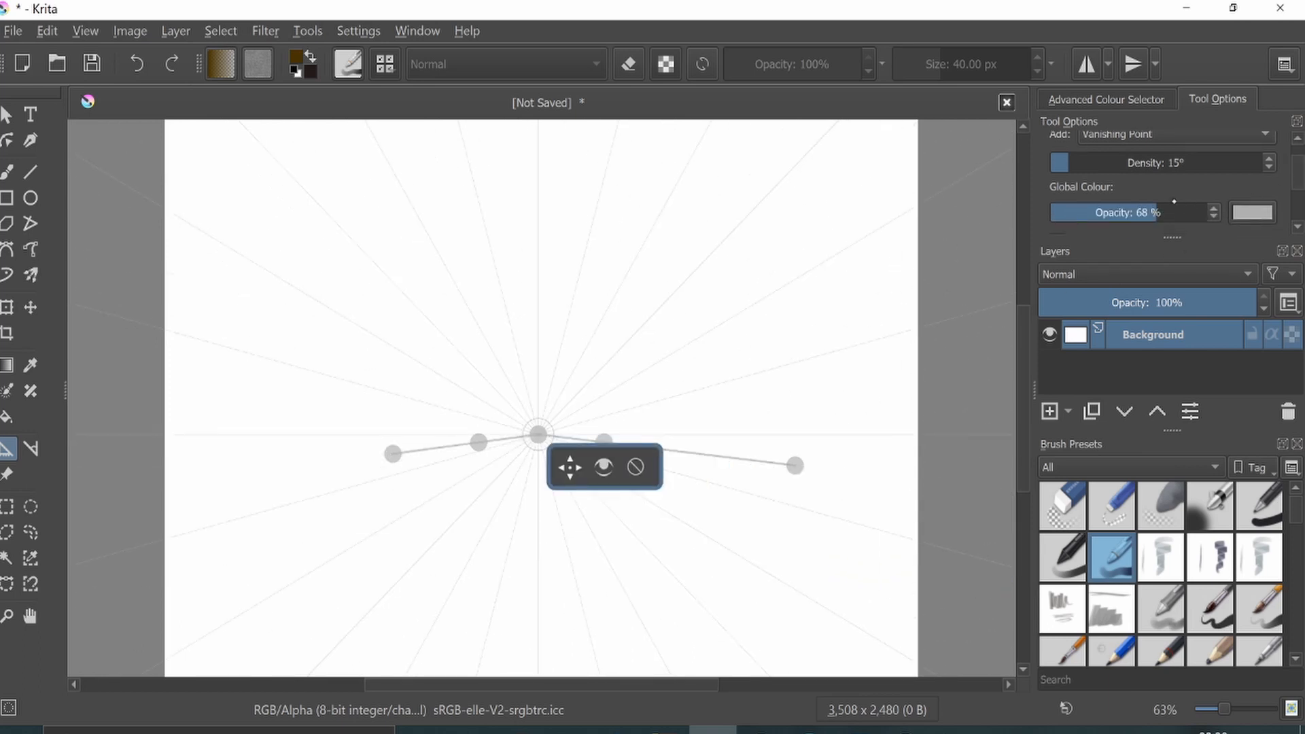
pyautogui.moveTo(1155, 169)
pyautogui.mouseDown()
pyautogui.moveTo(1182, 170)
pyautogui.moveTo(1053, 171)
pyautogui.moveTo(1166, 169)
pyautogui.mouseUp()
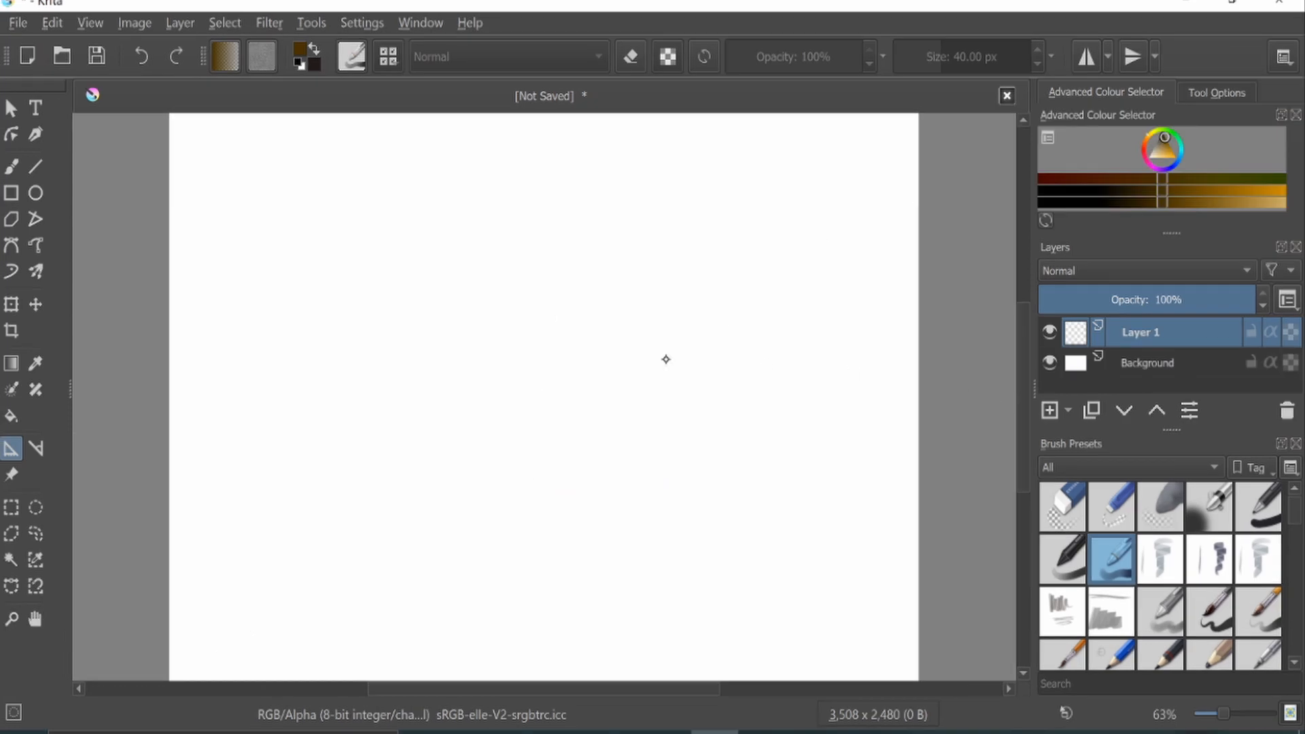
# - Draw a small S-shaped stroke on Layer 1 with the Freehand Brush and clear the layer
pyautogui.press('b')
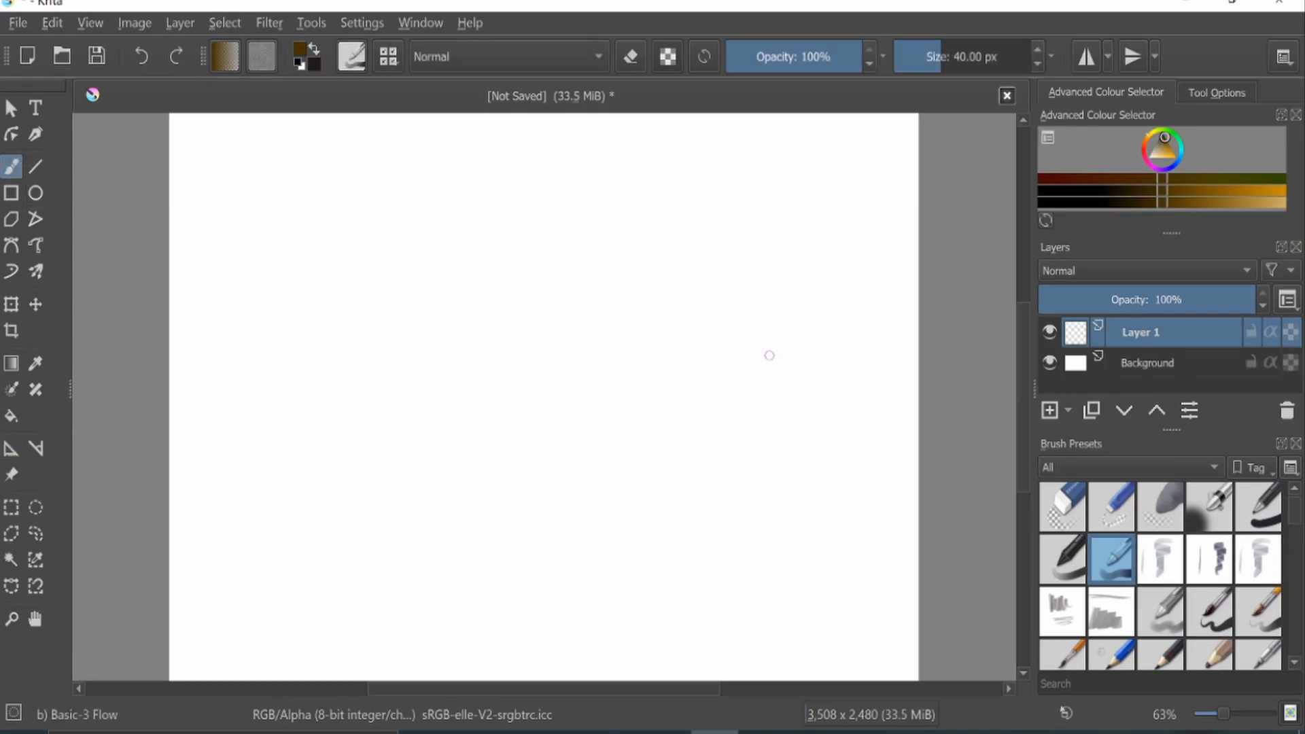
pyautogui.moveTo(769, 355); pyautogui.dragTo(764, 409)
pyautogui.click(844, 591)
pyautogui.scroll(-3, 871, 366)
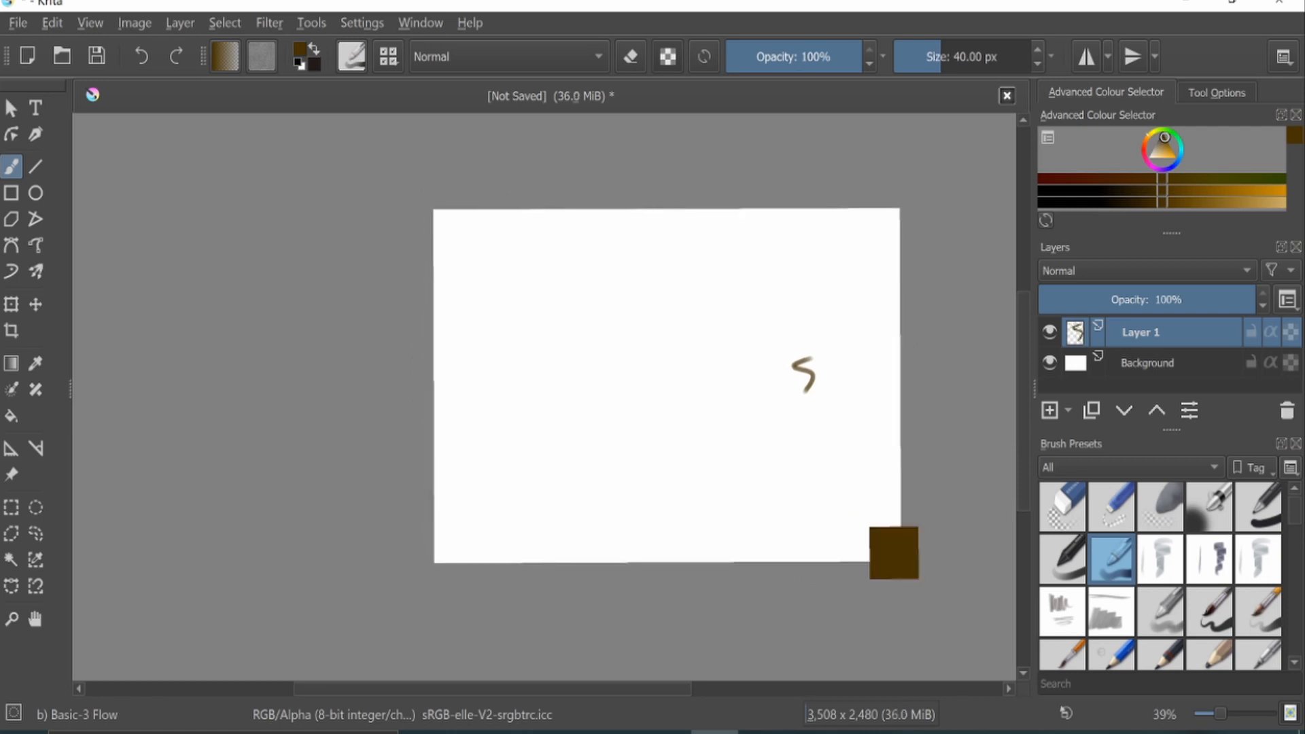
pyautogui.press('Delete')
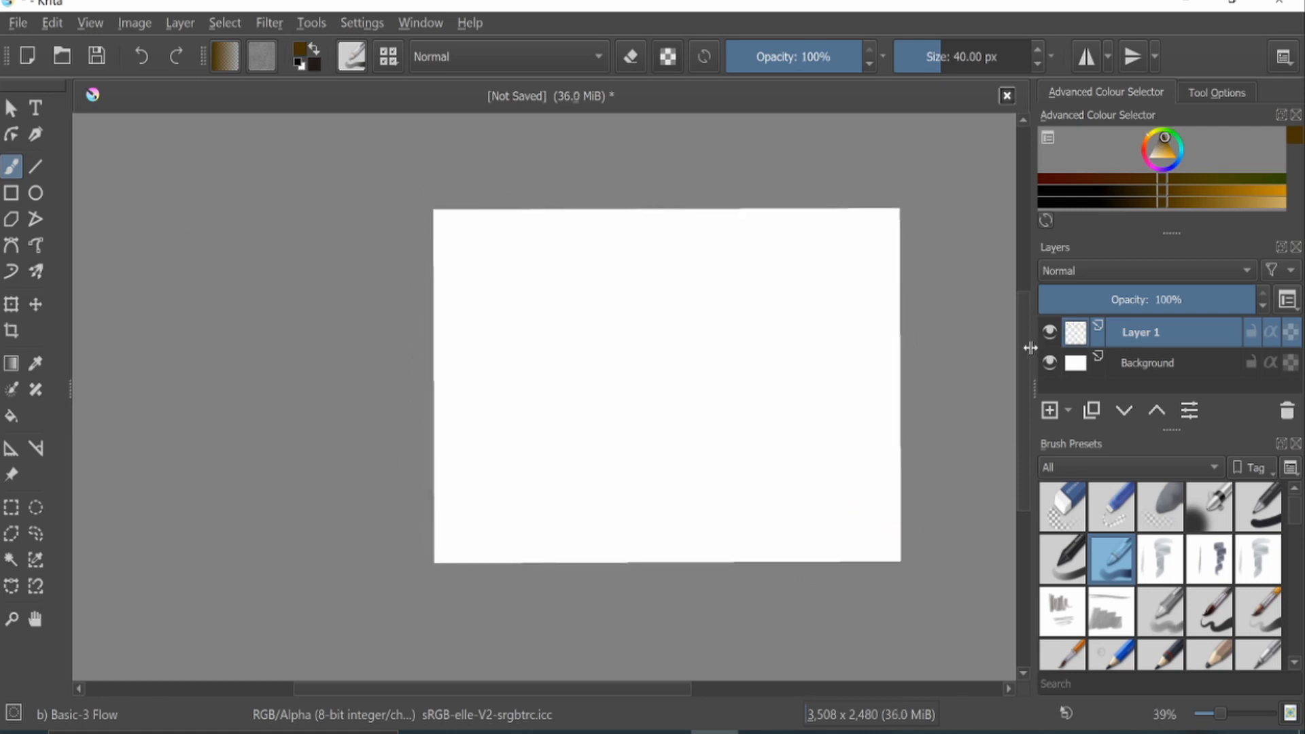
# - Extend the canvas downward and to the right from its edges, to 9,321 x 4,960 px
pyautogui.moveTo(1025, 348); pyautogui.dragTo(982, 472)
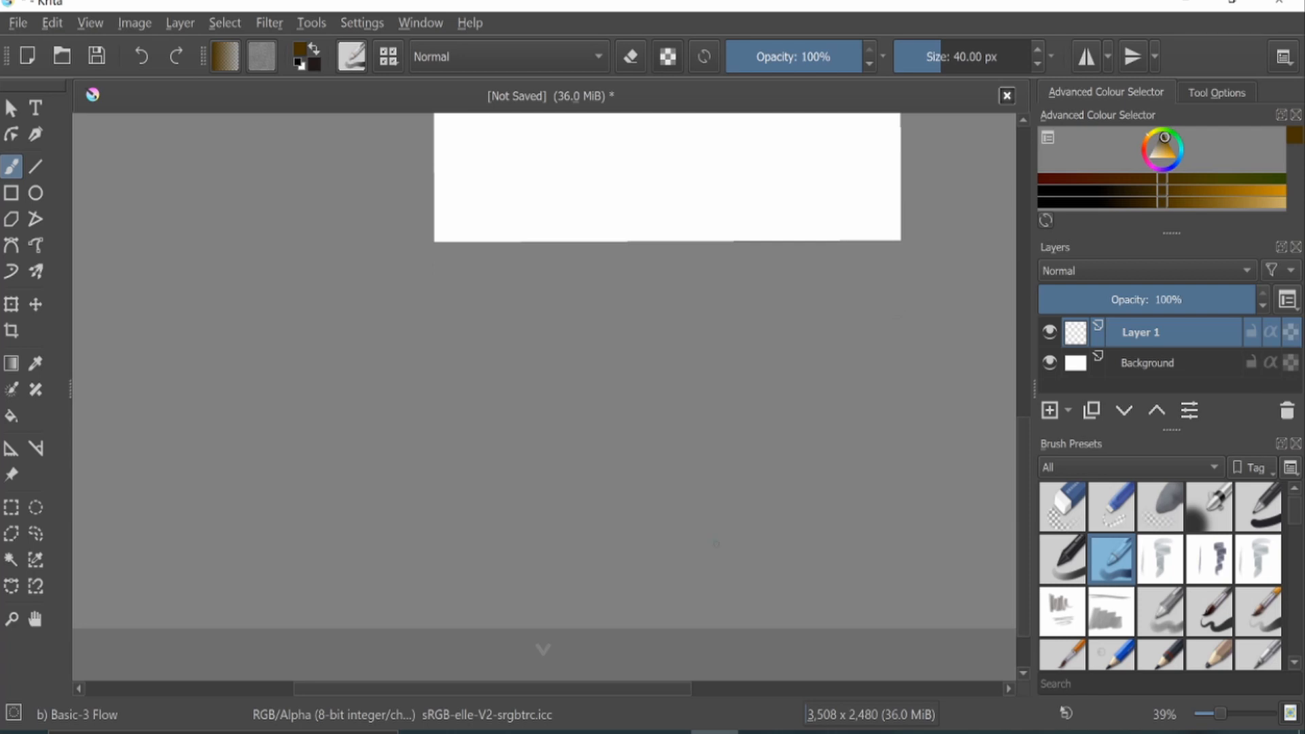
pyautogui.click(544, 663)
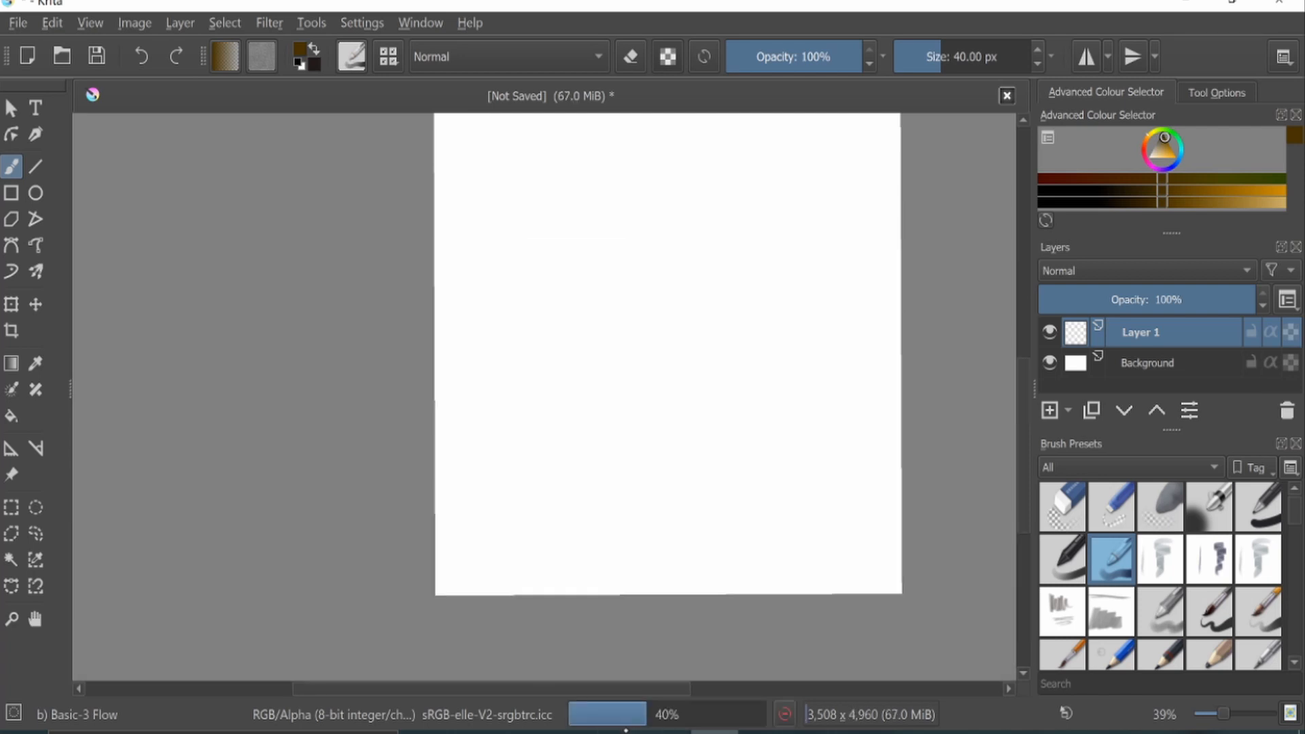
pyautogui.moveTo(706, 696); pyautogui.dragTo(906, 714)
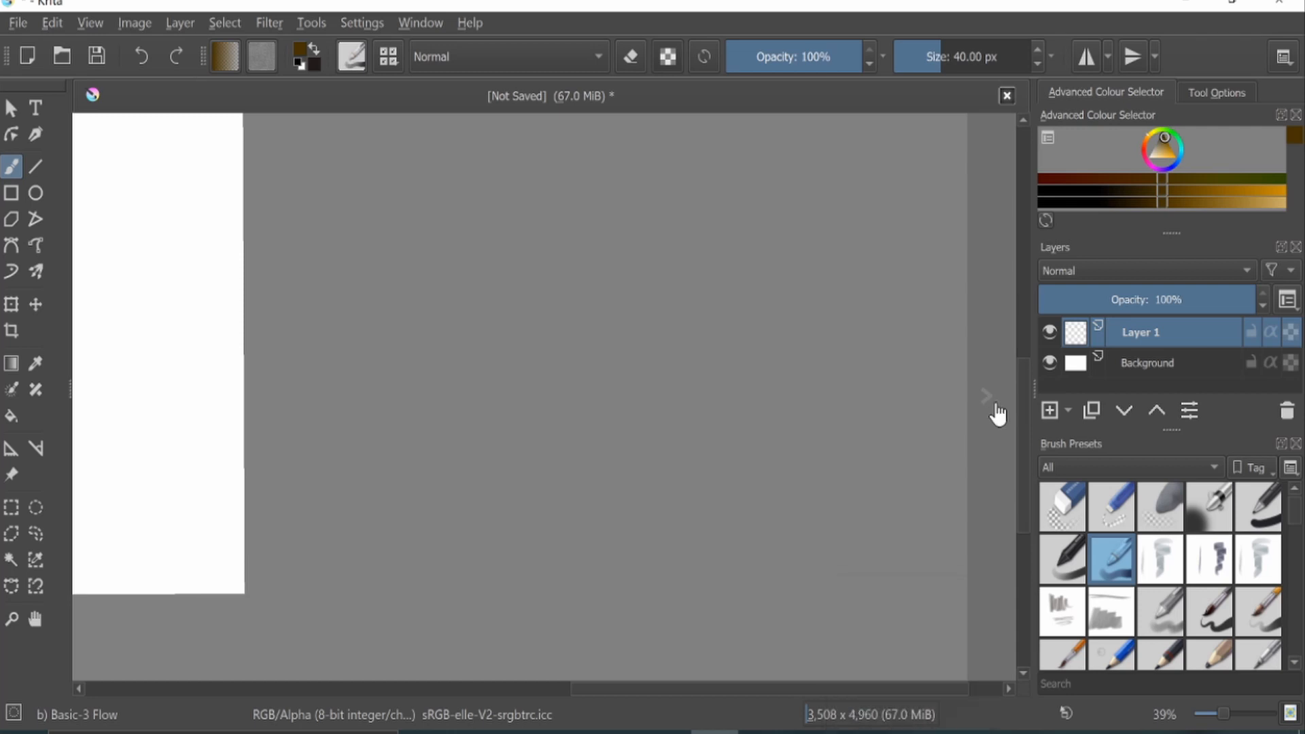
pyautogui.click(988, 401)
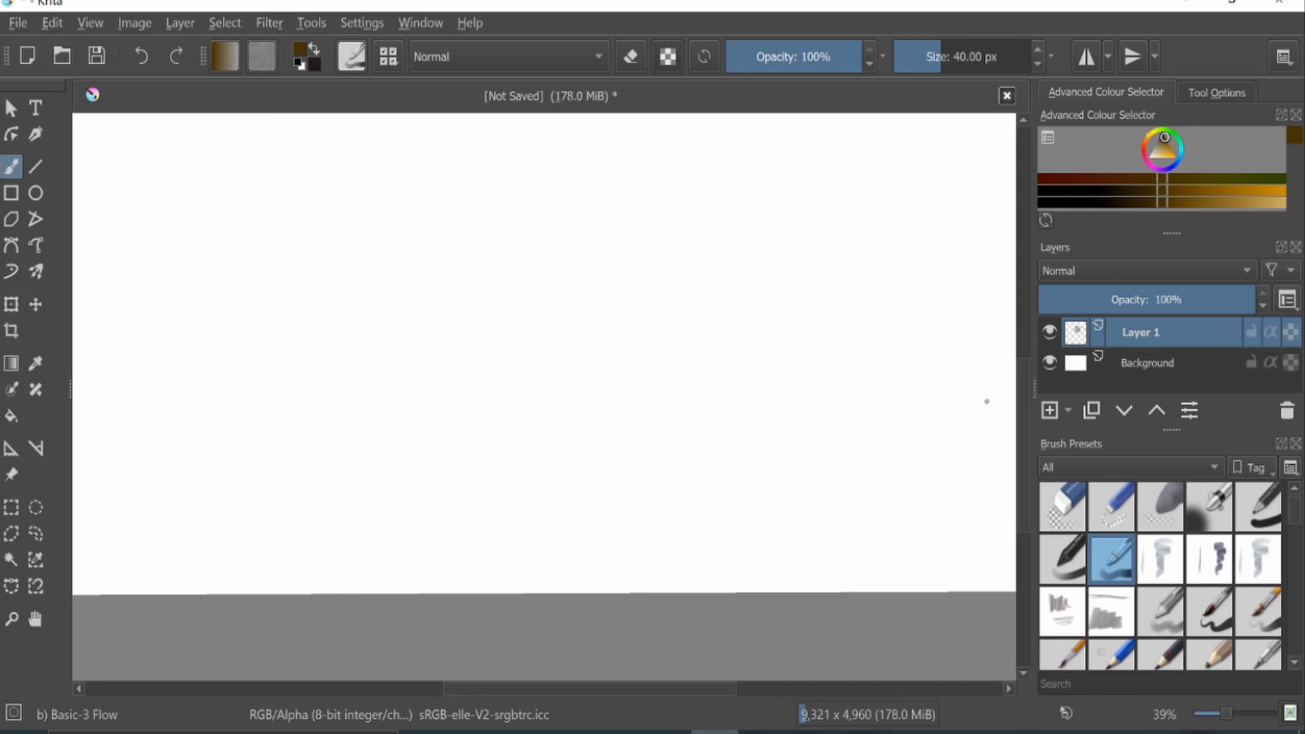
pyautogui.scroll(-6, 545, 397)
pyautogui.scroll(4, 545, 397)
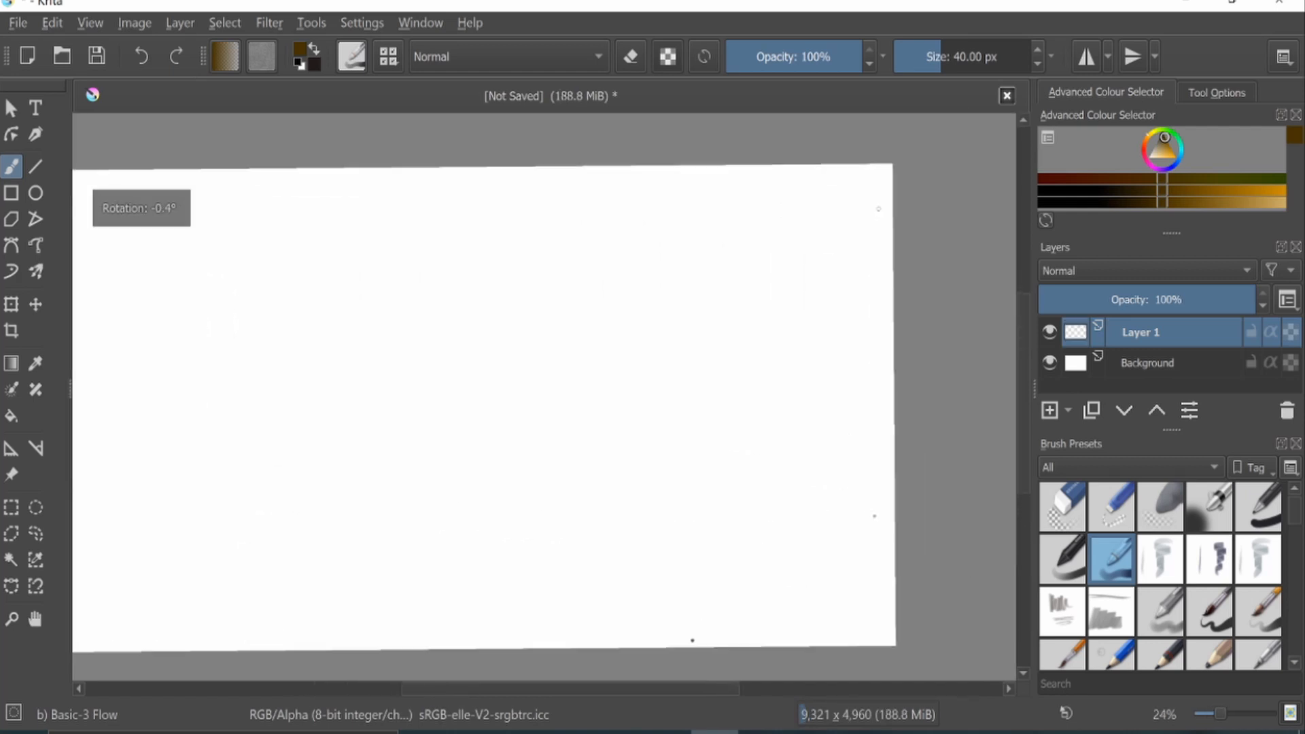
pyautogui.scroll(2, 878, 208)
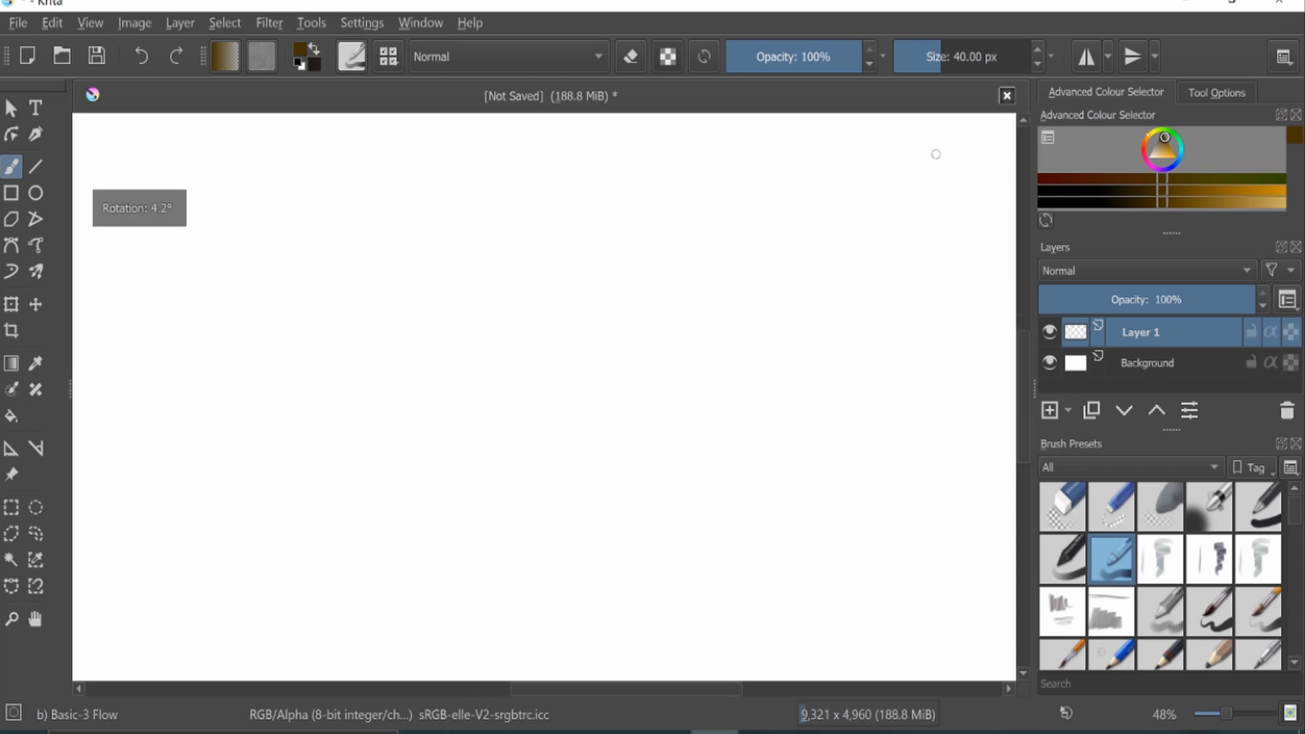
pyautogui.scroll(2, 950, 147)
# - Try a Resize Canvas width of 9341.83 px with offsets X 9 px and Y 224 px, and discard the changes
pyautogui.click(135, 23)
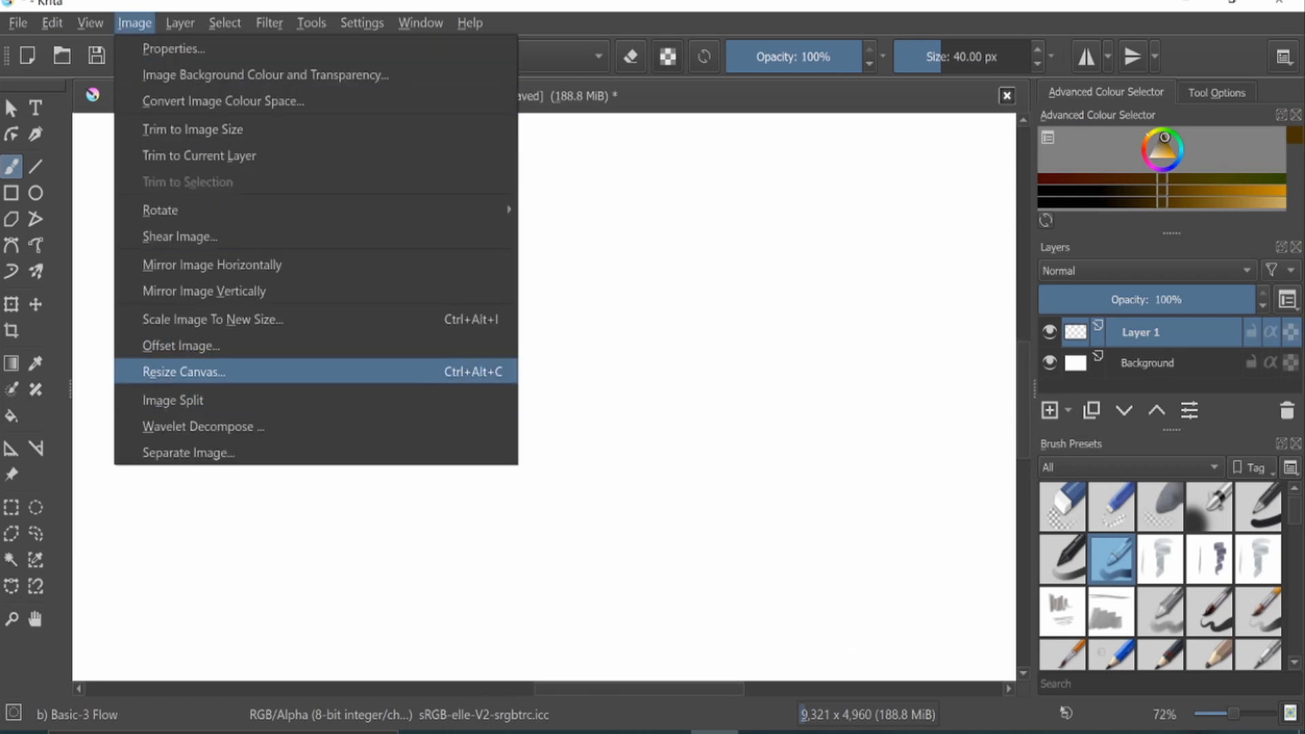
pyautogui.click(184, 372)
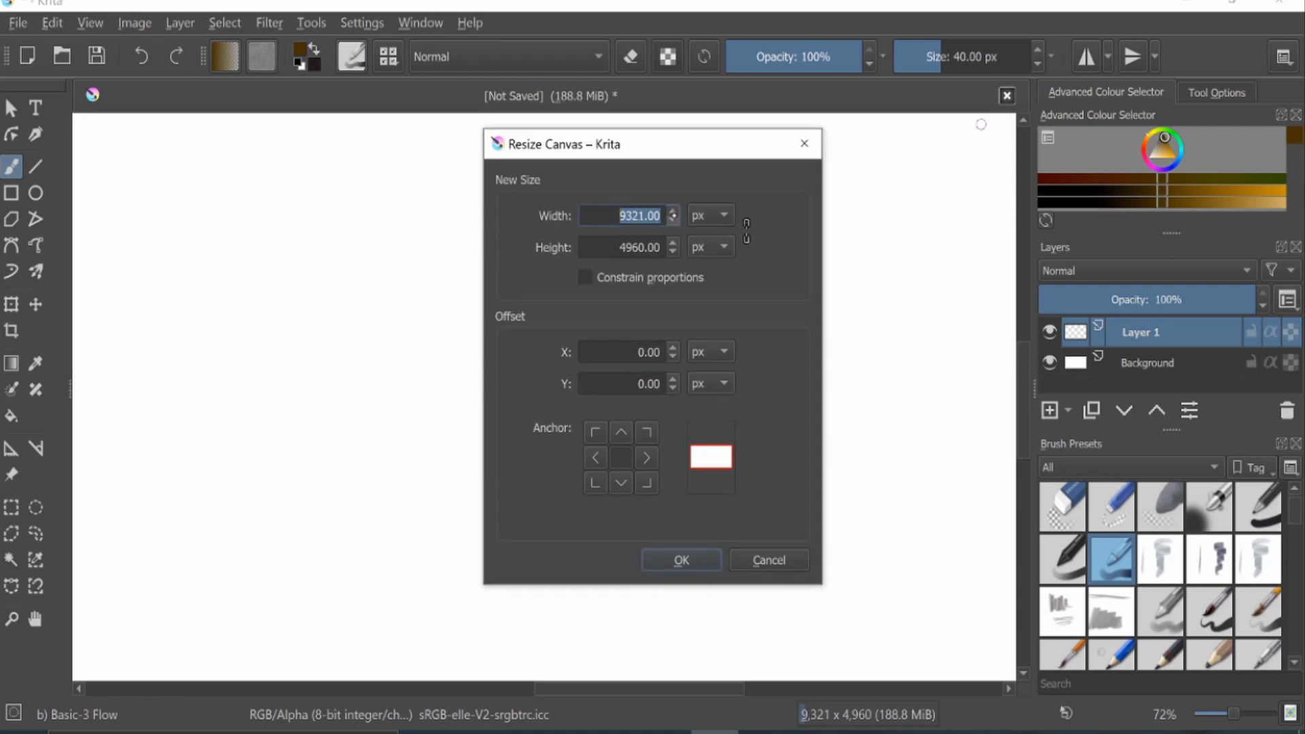
pyautogui.click(671, 210)
pyautogui.click(672, 211)
pyautogui.moveTo(712, 458); pyautogui.dragTo(702, 452)
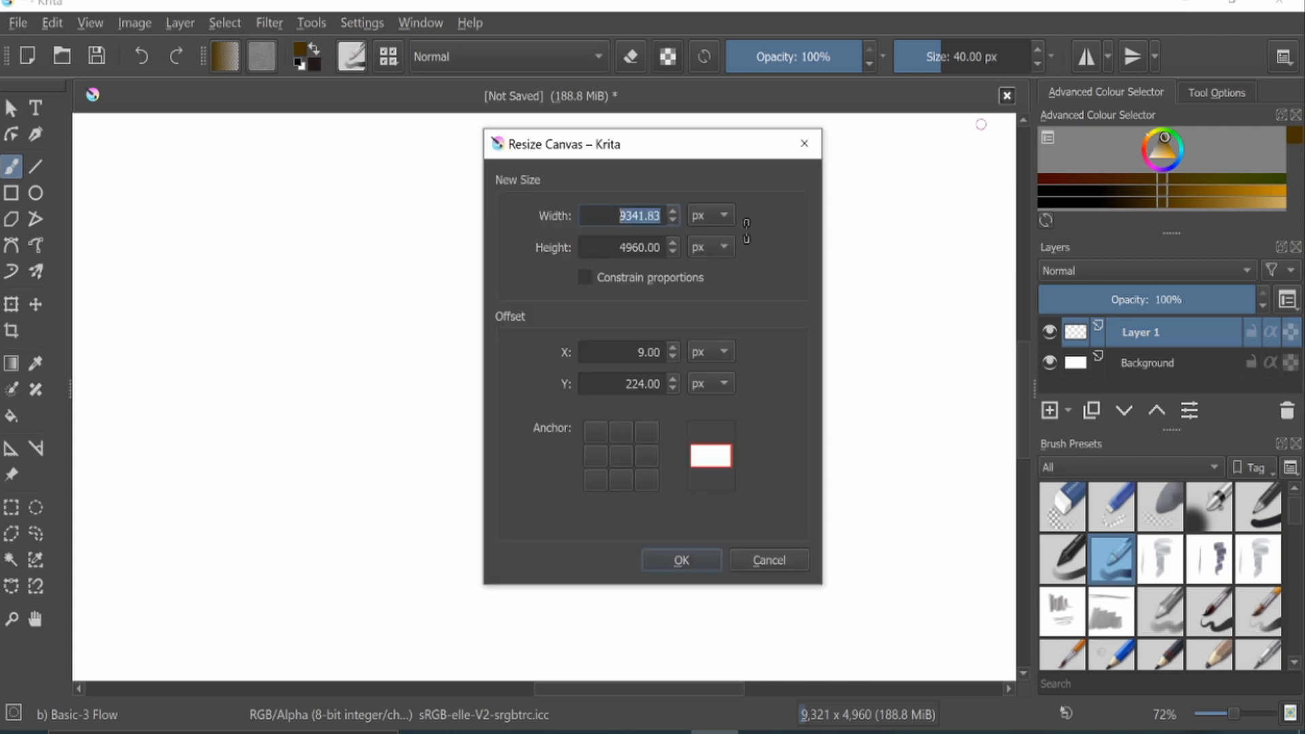
pyautogui.click(770, 561)
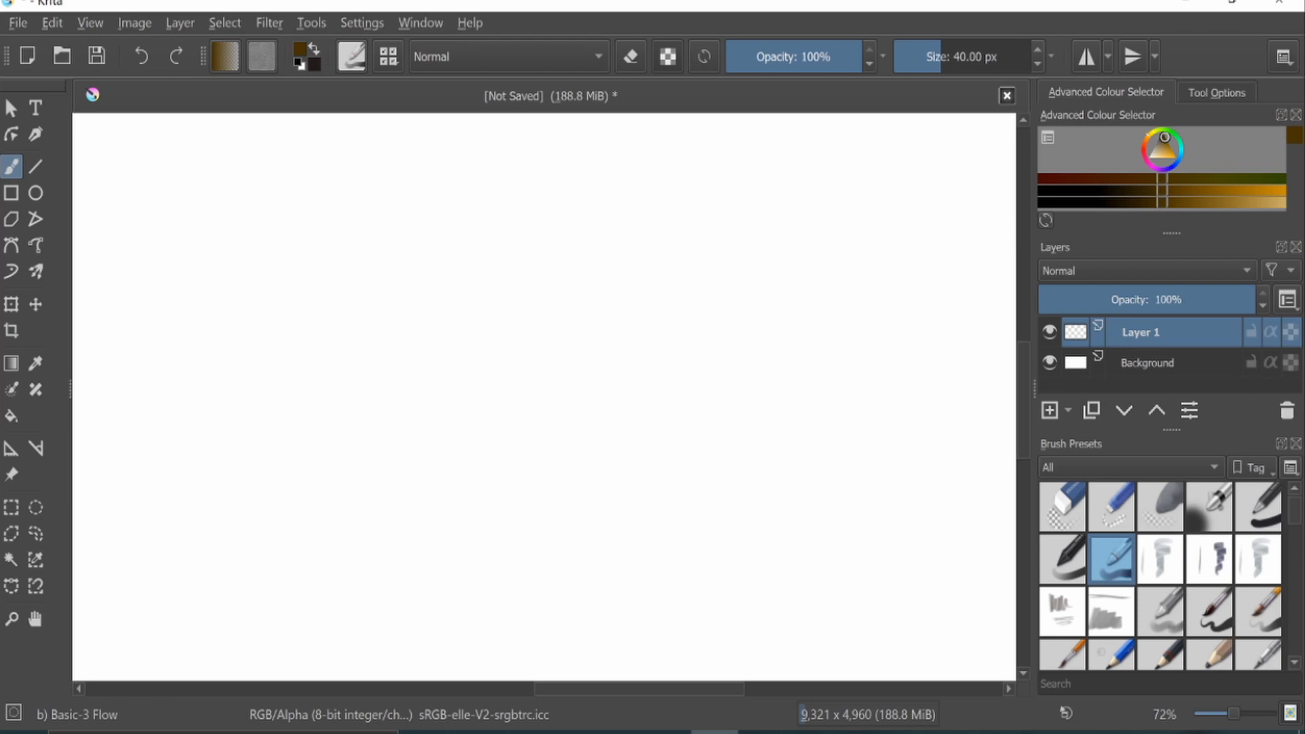
# - Detach the Layers docker, group it with Advanced Colour Selector and Tool Options, and switch between the grouped dockers
pyautogui.click(1282, 247)
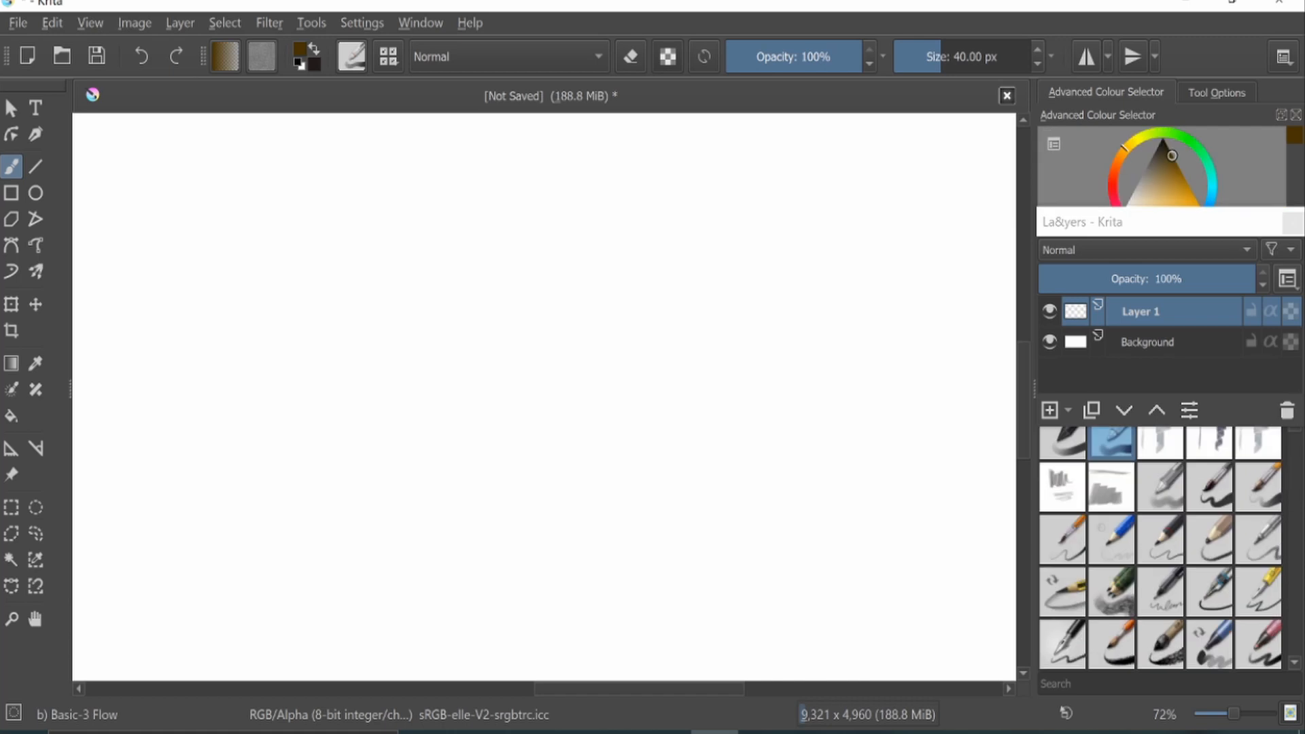
pyautogui.moveTo(1190, 221); pyautogui.dragTo(1175, 190)
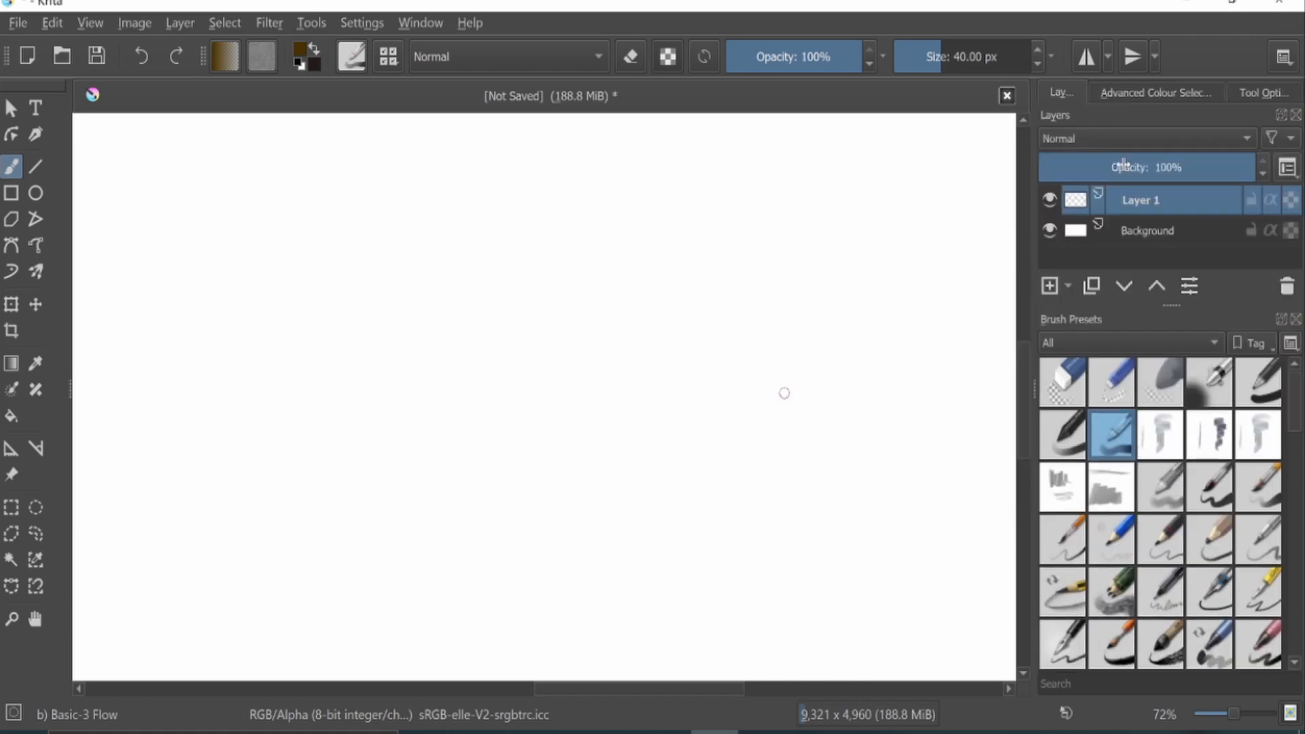
pyautogui.click(1150, 93)
pyautogui.click(1266, 93)
pyautogui.click(1157, 93)
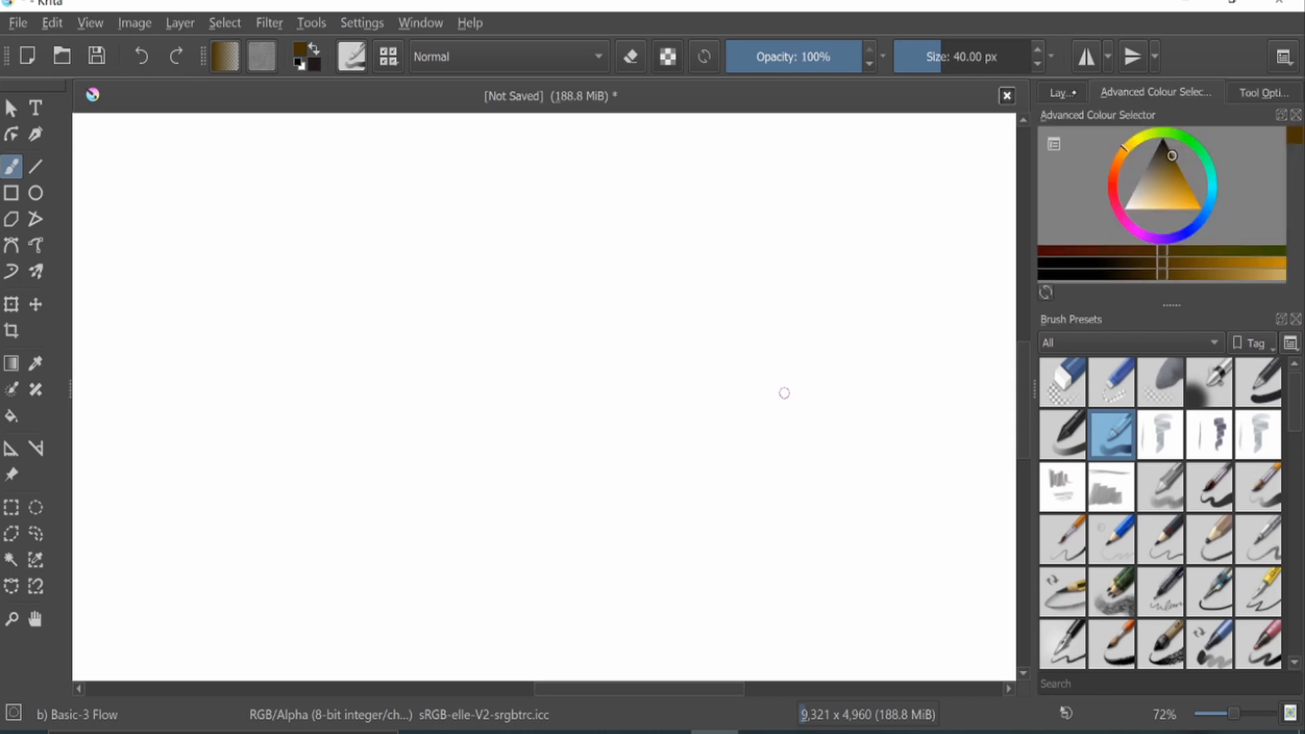
# - Detach the Layers docker from the group and dock it between Advanced Colour Selector and Brush Presets
pyautogui.click(1064, 93)
pyautogui.click(1280, 115)
pyautogui.moveTo(1189, 99); pyautogui.dragTo(1159, 301)
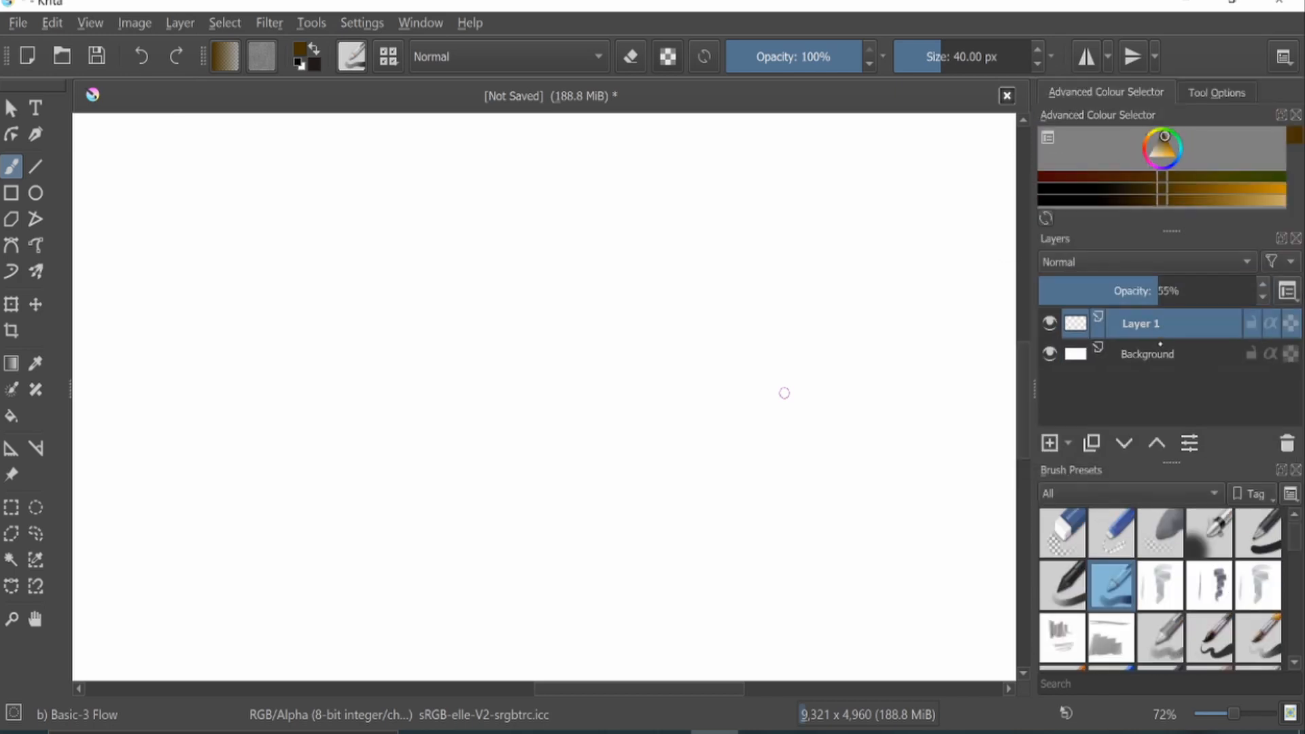
# - Show the Overview docker and move the floating window over the lower-left part of the canvas
pyautogui.click(363, 23)
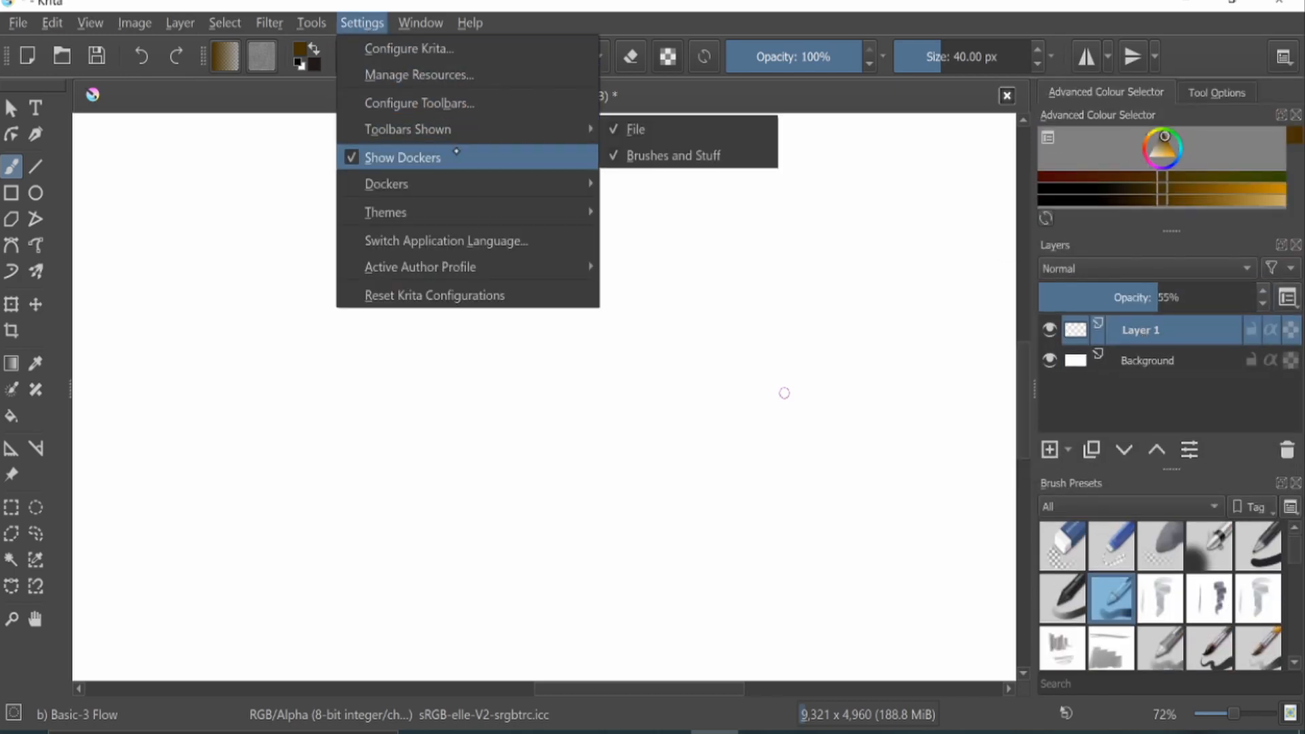
pyautogui.moveTo(415, 191)
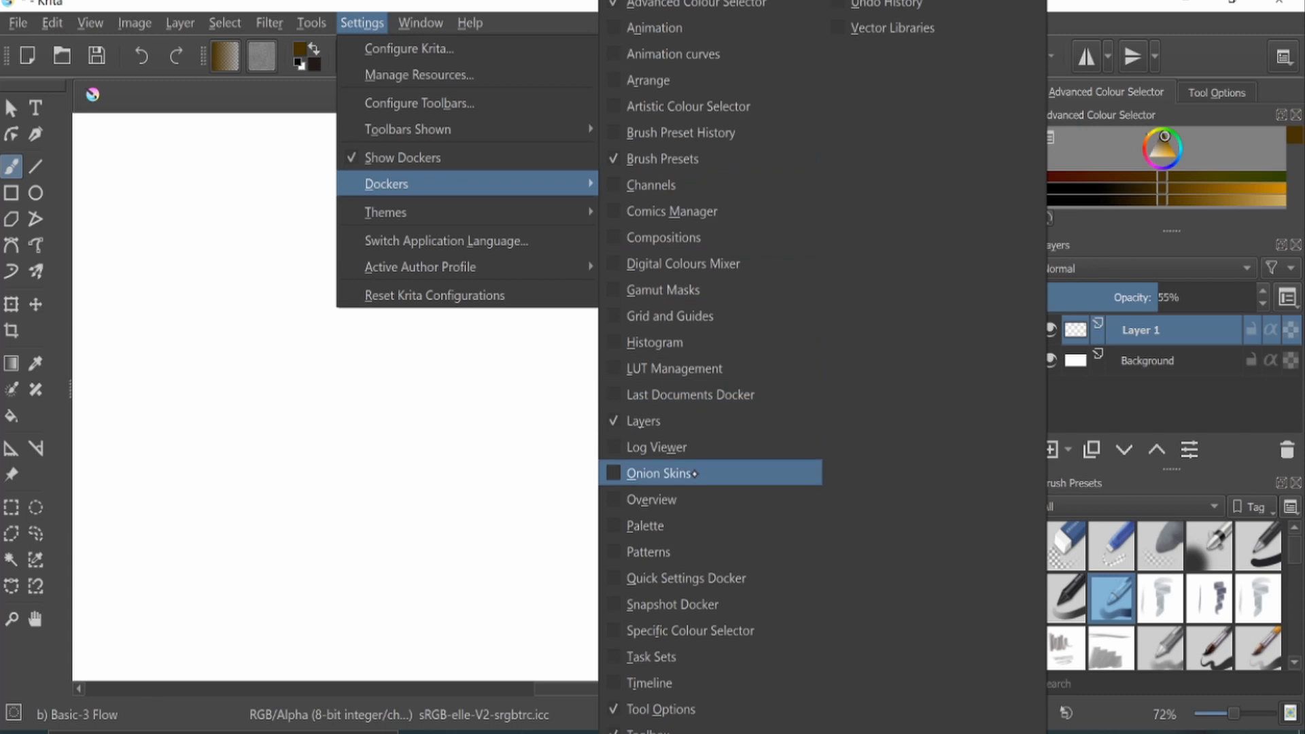
pyautogui.click(721, 500)
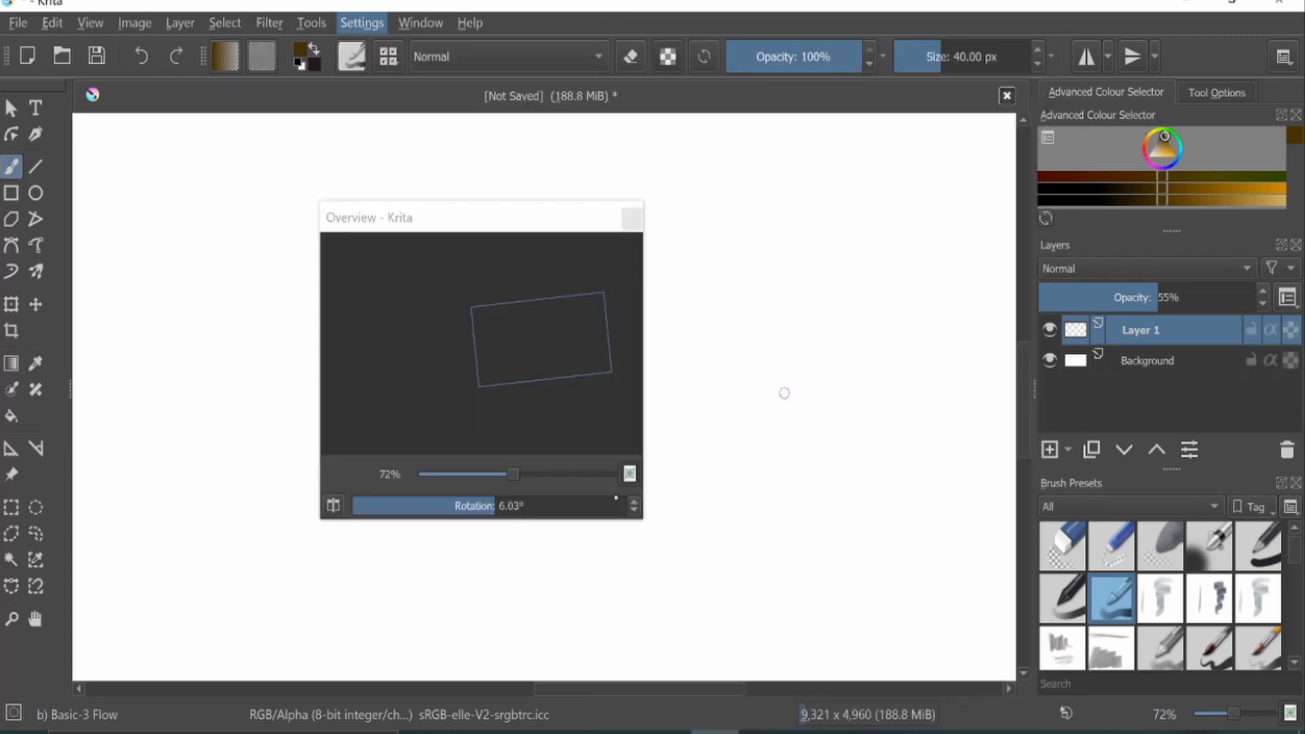
pyautogui.moveTo(524, 213); pyautogui.dragTo(357, 329)
# - Paint a dense brown scribble on Layer 1 beside the Overview window, at 400% zoom
pyautogui.press('+')
pyautogui.press('+')
pyautogui.press('+')
pyautogui.press('+')
pyautogui.press('+')
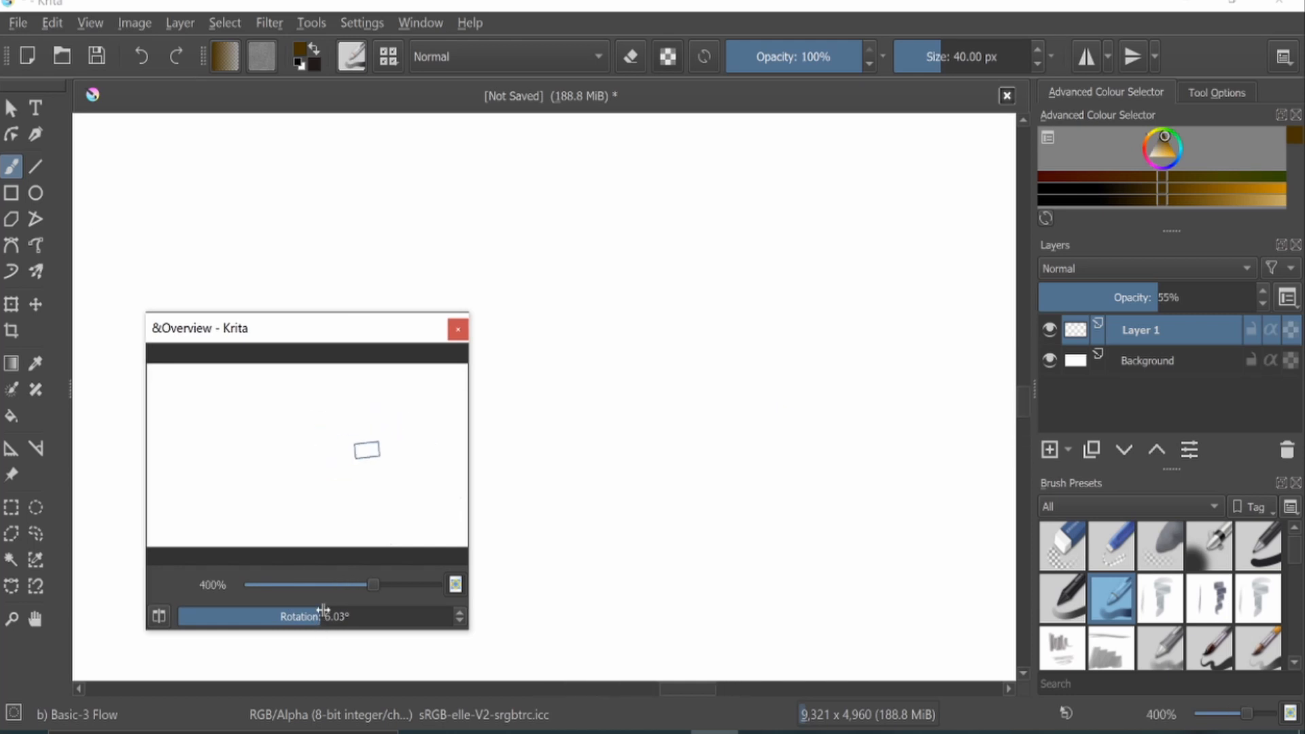
pyautogui.moveTo(642, 319)
pyautogui.mouseDown()
pyautogui.moveTo(684, 447)
pyautogui.moveTo(726, 480)
pyautogui.mouseUp()
pyautogui.moveTo(663, 285); pyautogui.dragTo(609, 326)
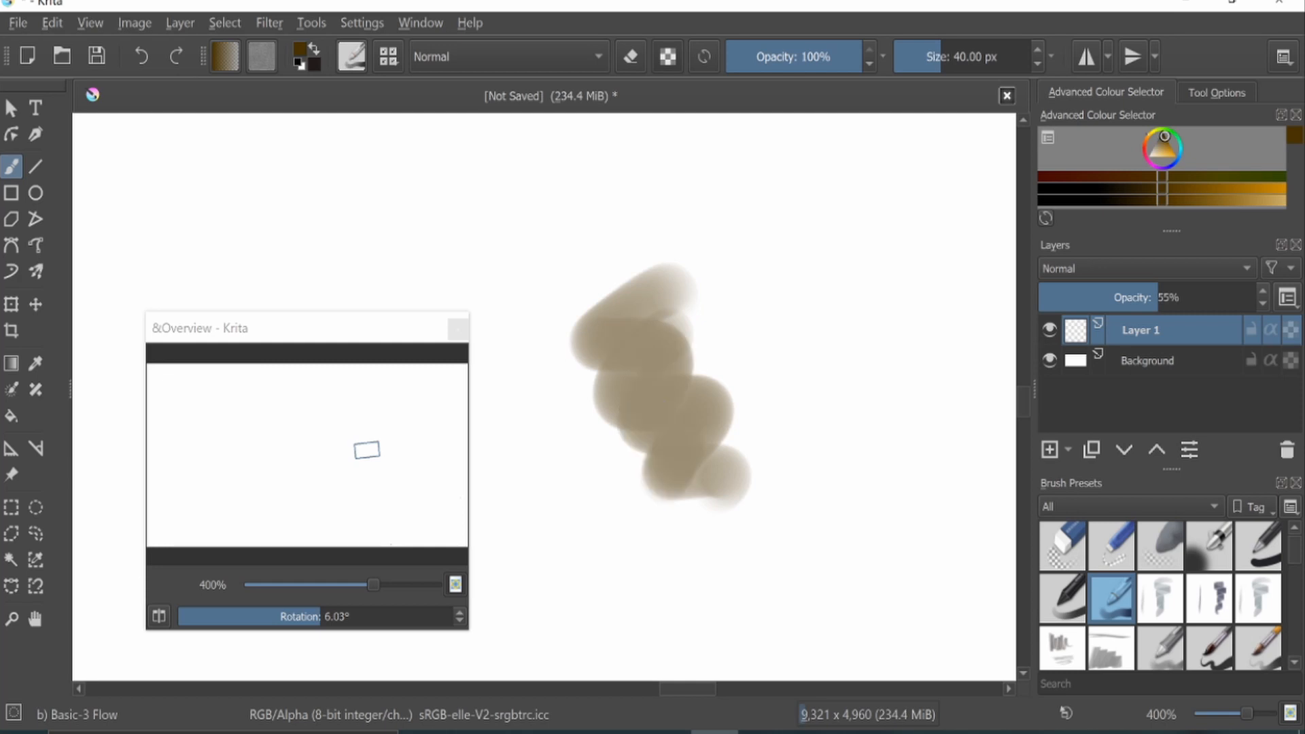
# - Rotate the canvas to 79.25° and shift the visible area within the Overview docker at 67% zoom
pyautogui.moveTo(319, 615); pyautogui.dragTo(331, 585)
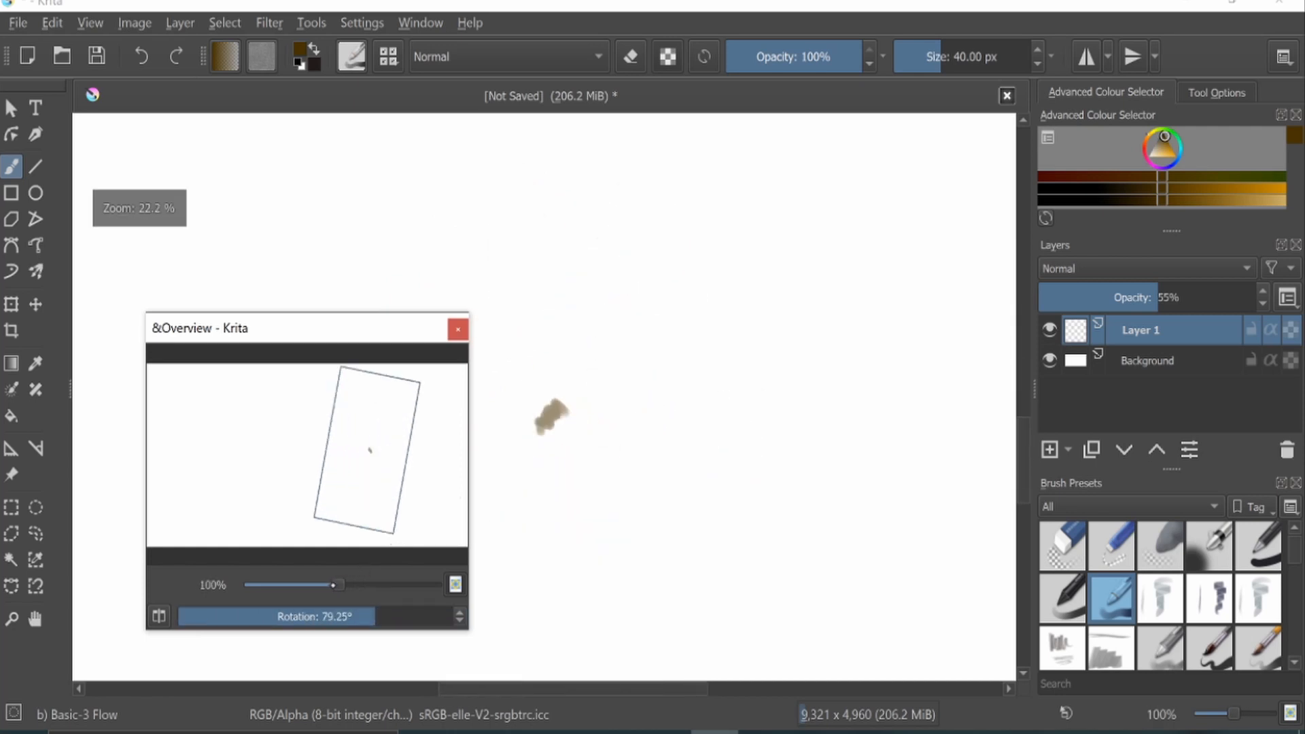
pyautogui.moveTo(373, 467)
pyautogui.mouseDown()
pyautogui.moveTo(329, 475)
pyautogui.moveTo(379, 470)
pyautogui.moveTo(361, 496)
pyautogui.mouseUp()
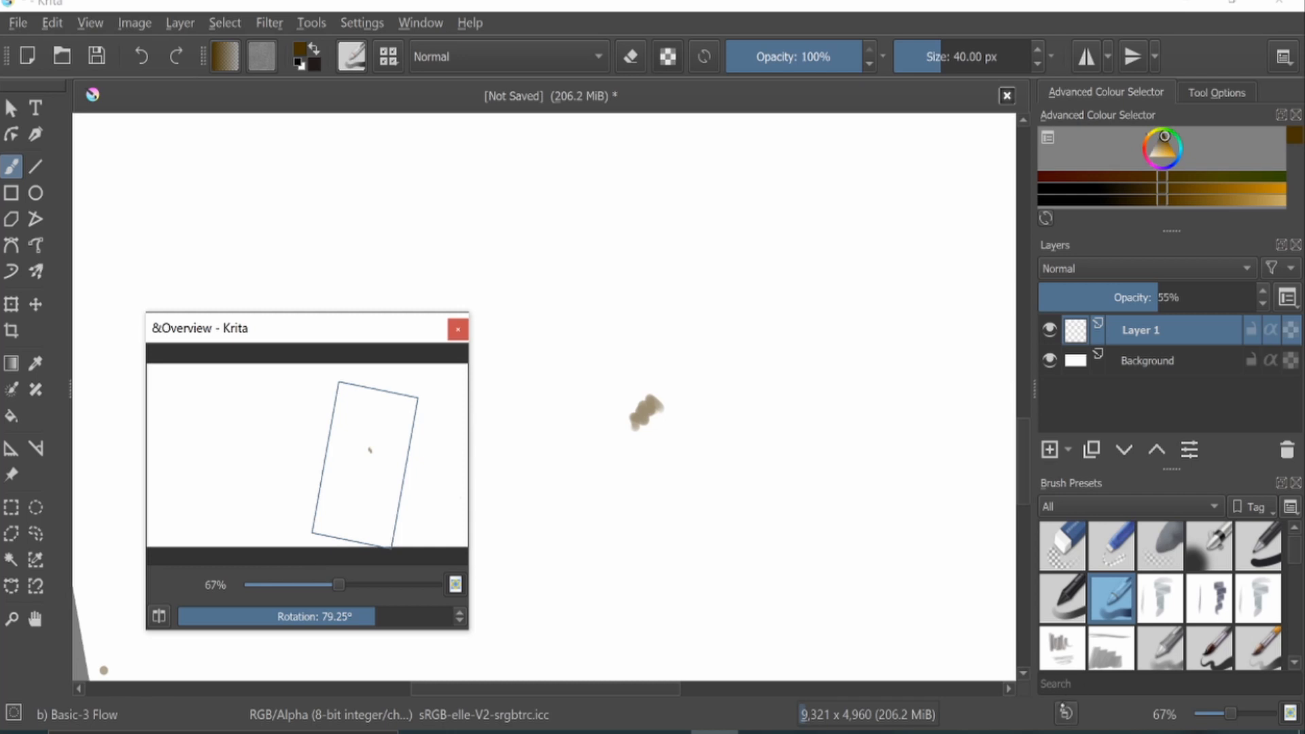
# - Reset the canvas rotation to 0° and close the Overview docker
pyautogui.click(1066, 713)
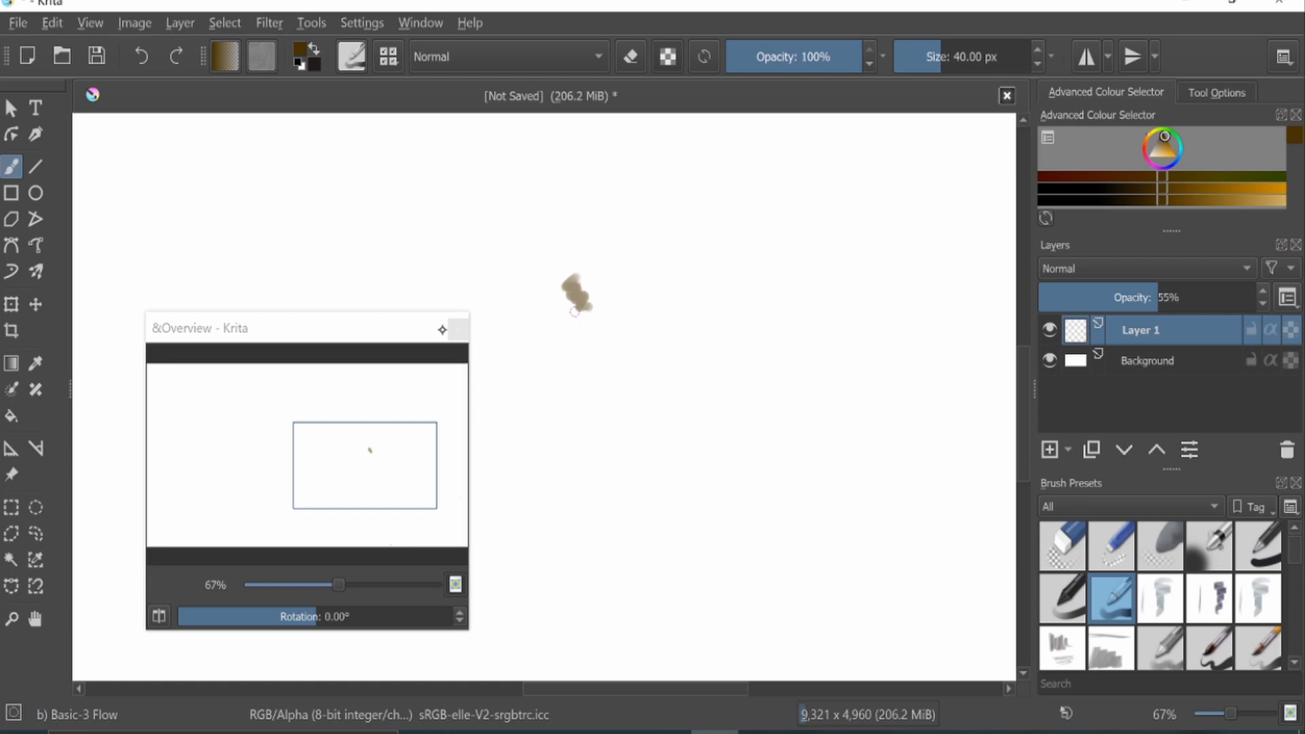
pyautogui.click(458, 330)
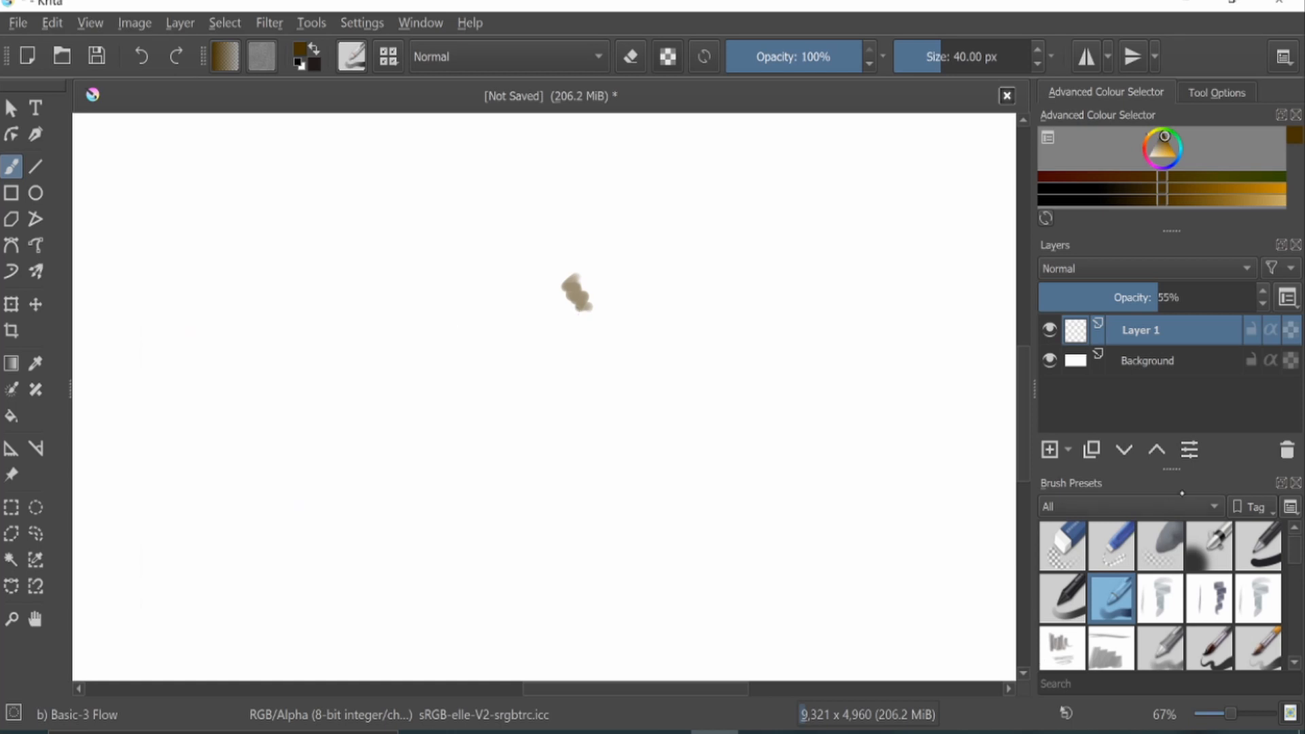
# - Paint a short zigzag below the scribble and set the b) Basic-3 Flow tip's diameter to 55.16 px and ratio to 0.63
pyautogui.moveTo(710, 501)
pyautogui.mouseDown()
pyautogui.moveTo(694, 534)
pyautogui.moveTo(719, 577)
pyautogui.mouseUp()
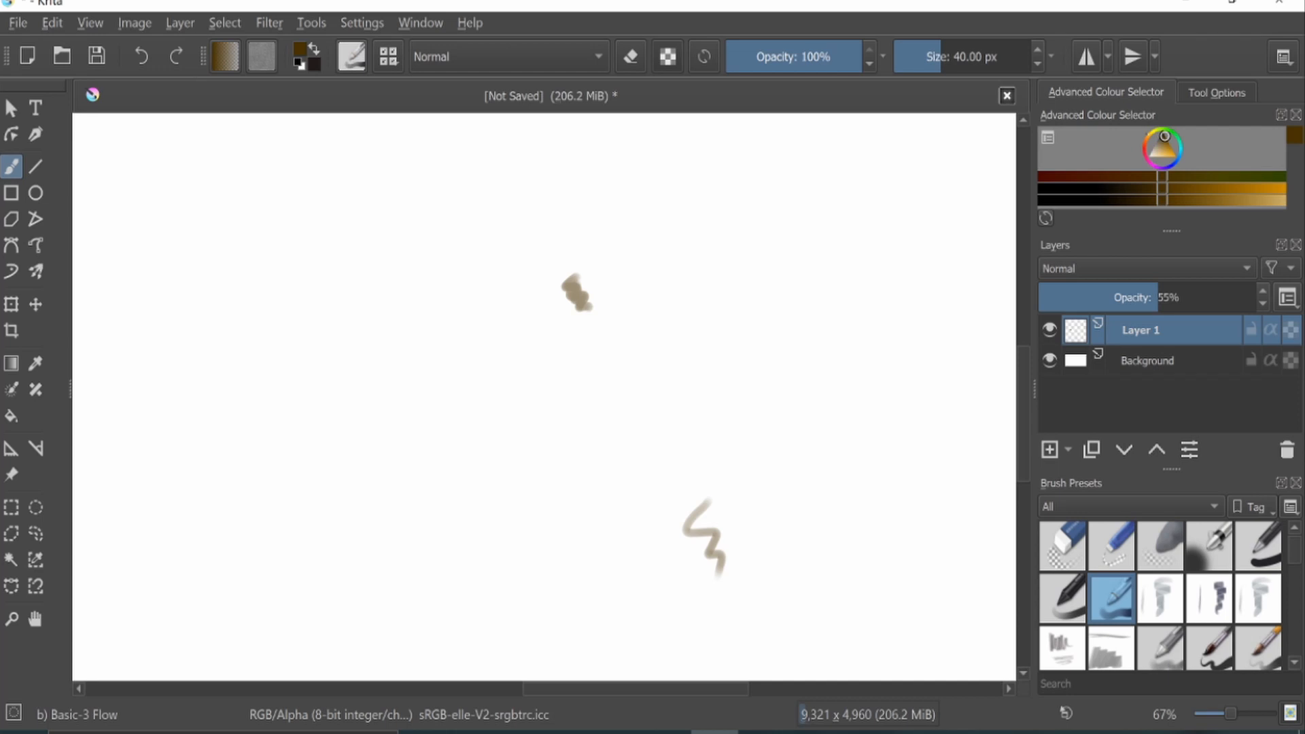
pyautogui.click(353, 59)
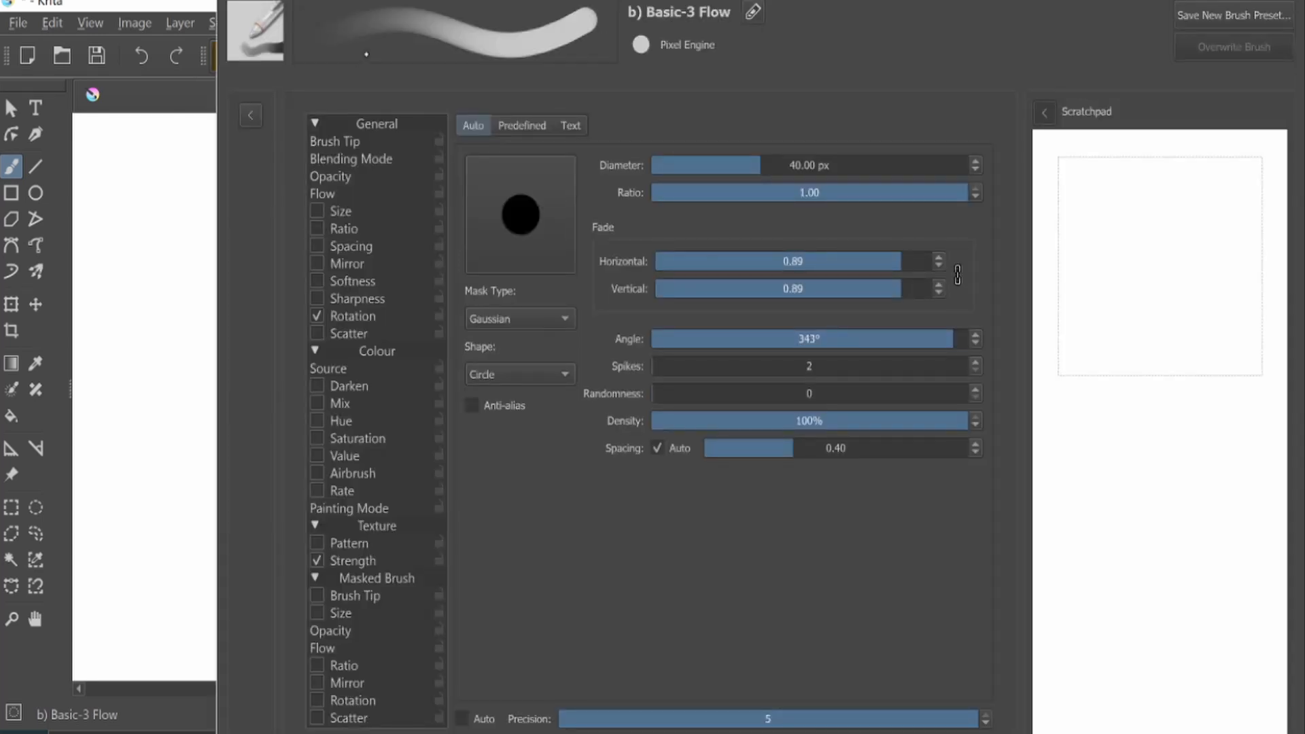
pyautogui.moveTo(760, 172)
pyautogui.mouseDown()
pyautogui.moveTo(813, 167)
pyautogui.moveTo(773, 172)
pyautogui.mouseUp()
pyautogui.moveTo(904, 190)
pyautogui.mouseDown()
pyautogui.moveTo(789, 200)
pyautogui.moveTo(863, 192)
pyautogui.mouseUp()
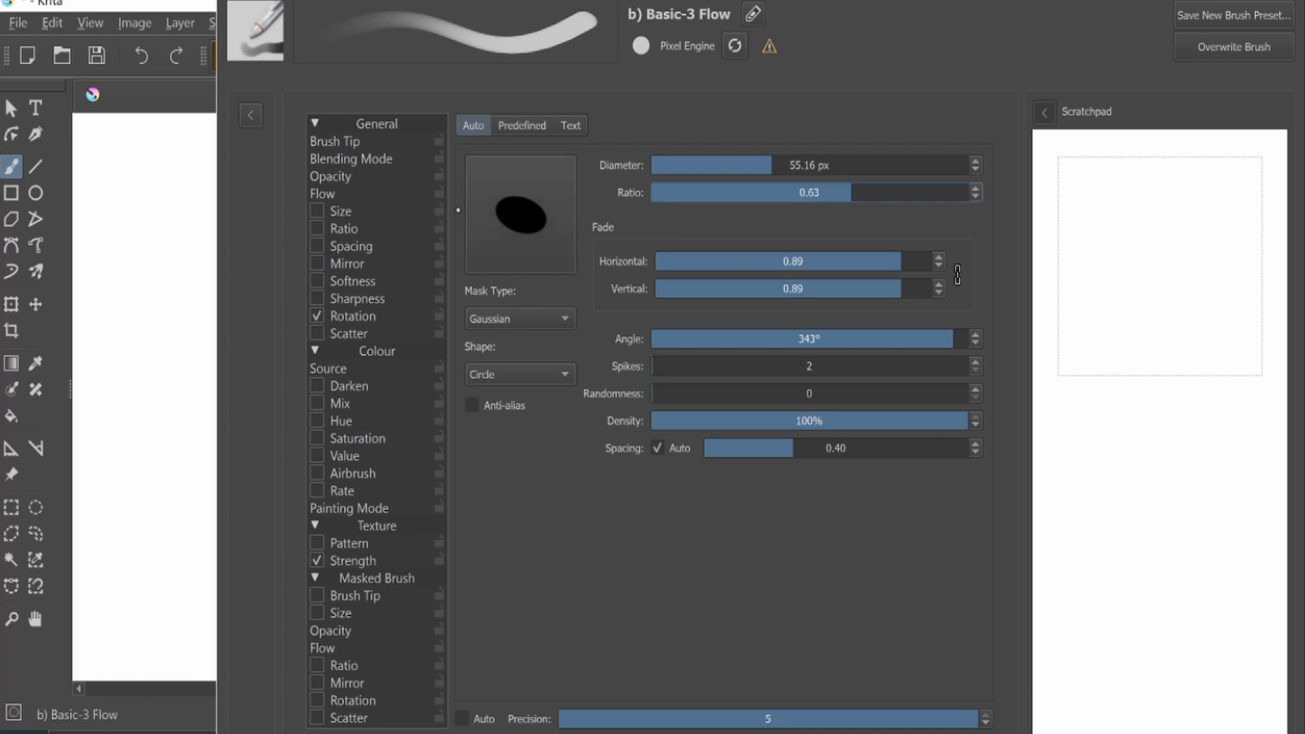
# - Enable pressure-controlled Size with the curve's low point at 3%/50%, and paint two test strokes on the scratchpad
pyautogui.click(346, 213)
pyautogui.click(317, 211)
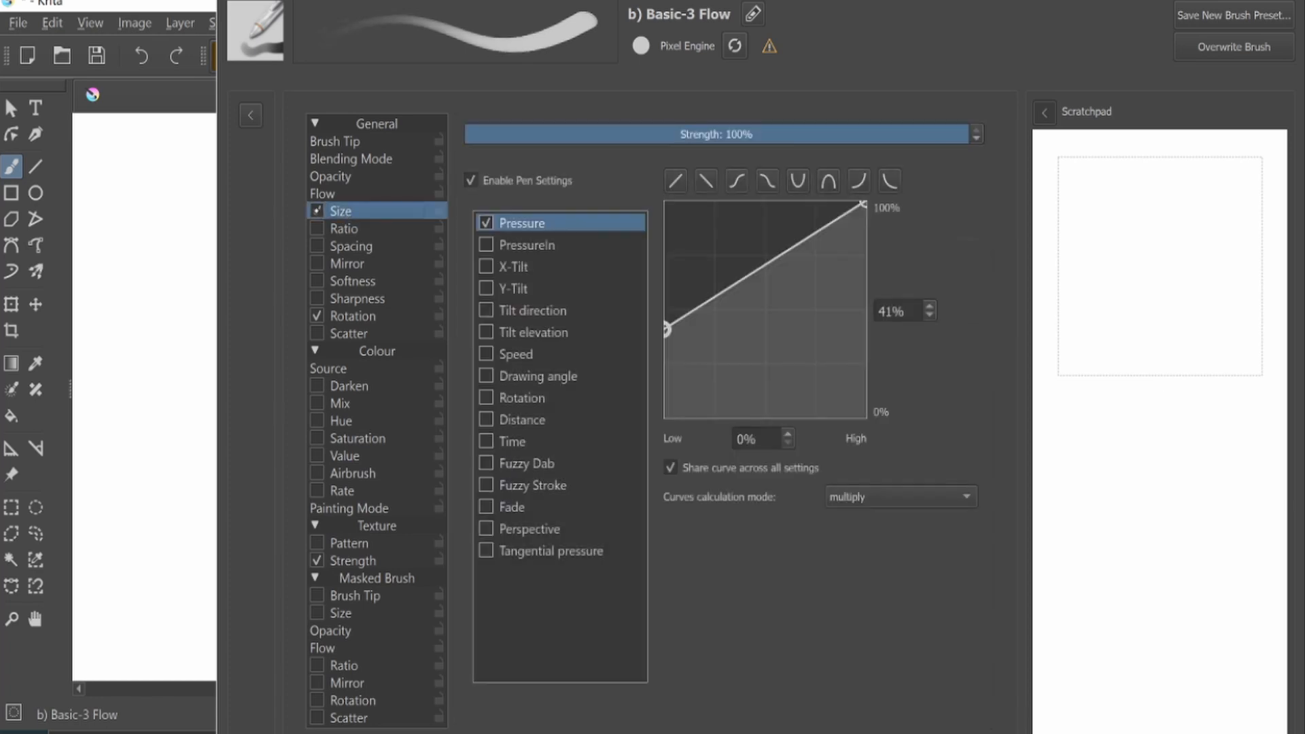
pyautogui.click(317, 211)
pyautogui.click(317, 211)
pyautogui.moveTo(658, 325)
pyautogui.mouseDown()
pyautogui.moveTo(696, 442)
pyautogui.moveTo(670, 311)
pyautogui.mouseUp()
pyautogui.moveTo(1211, 252)
pyautogui.mouseDown()
pyautogui.moveTo(1169, 283)
pyautogui.moveTo(1175, 358)
pyautogui.mouseUp()
pyautogui.moveTo(1129, 241)
pyautogui.mouseDown()
pyautogui.moveTo(1086, 255)
pyautogui.moveTo(1080, 379)
pyautogui.mouseUp()
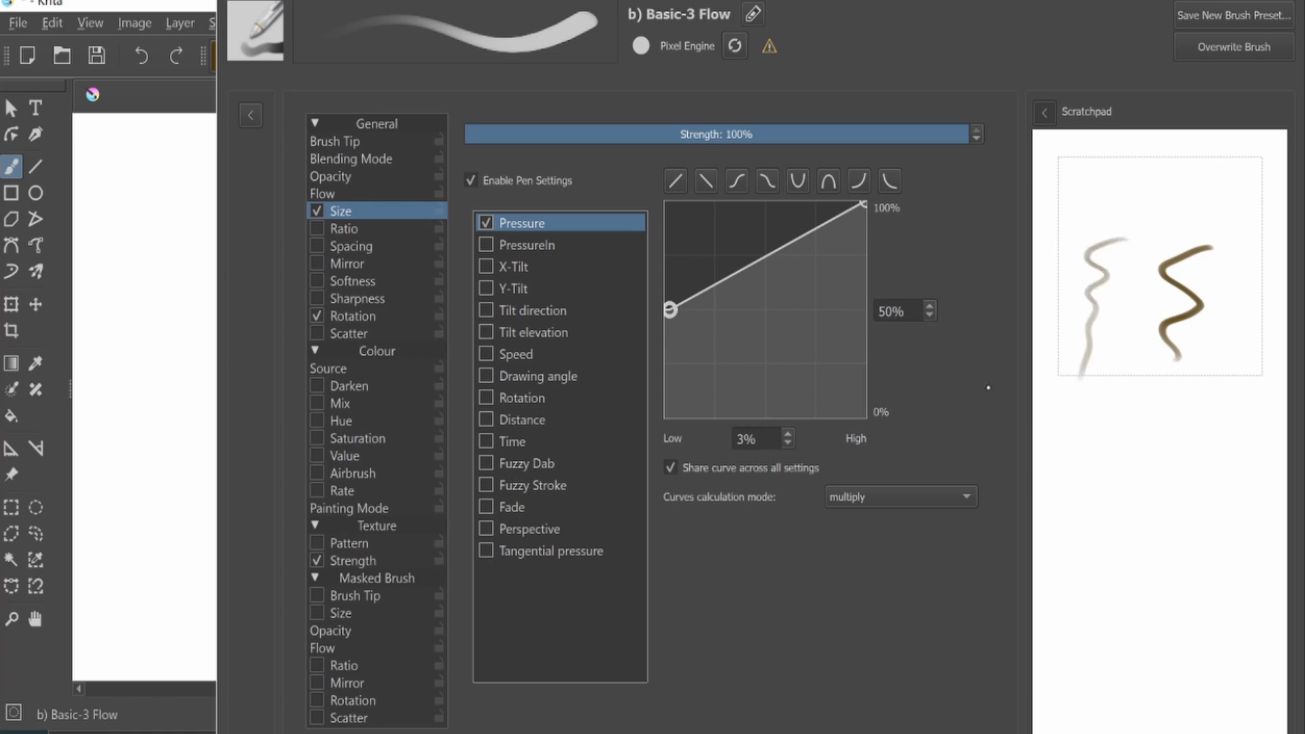
# - Lower the Size pressure curve's start point to 13%/3%, test it on the scratchpad, and disable the Size pen settings
pyautogui.moveTo(670, 310); pyautogui.dragTo(689, 410)
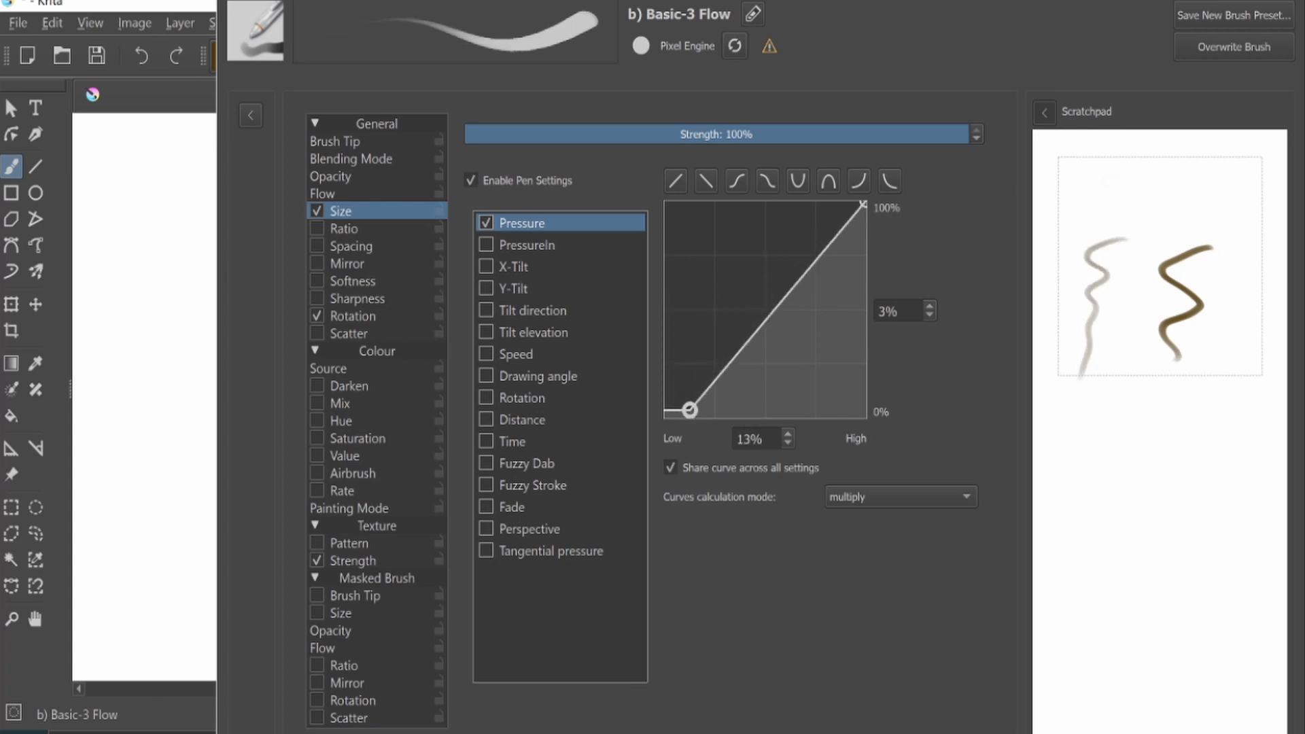
pyautogui.moveTo(1188, 191)
pyautogui.mouseDown()
pyautogui.moveTo(1148, 269)
pyautogui.moveTo(1144, 327)
pyautogui.mouseUp()
pyautogui.click(471, 181)
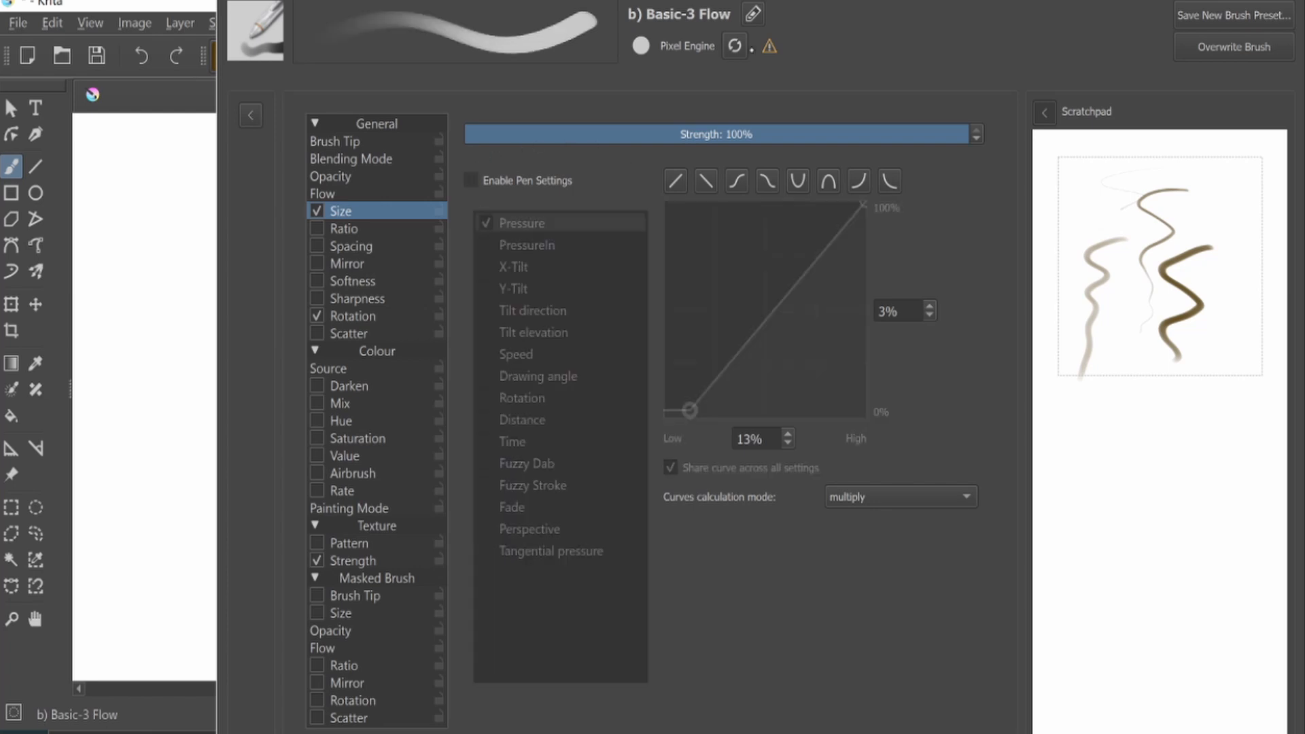
# - Reload the original b) Basic-3 Flow preset settings and paint a looping test stroke on the scratchpad
pyautogui.click(735, 45)
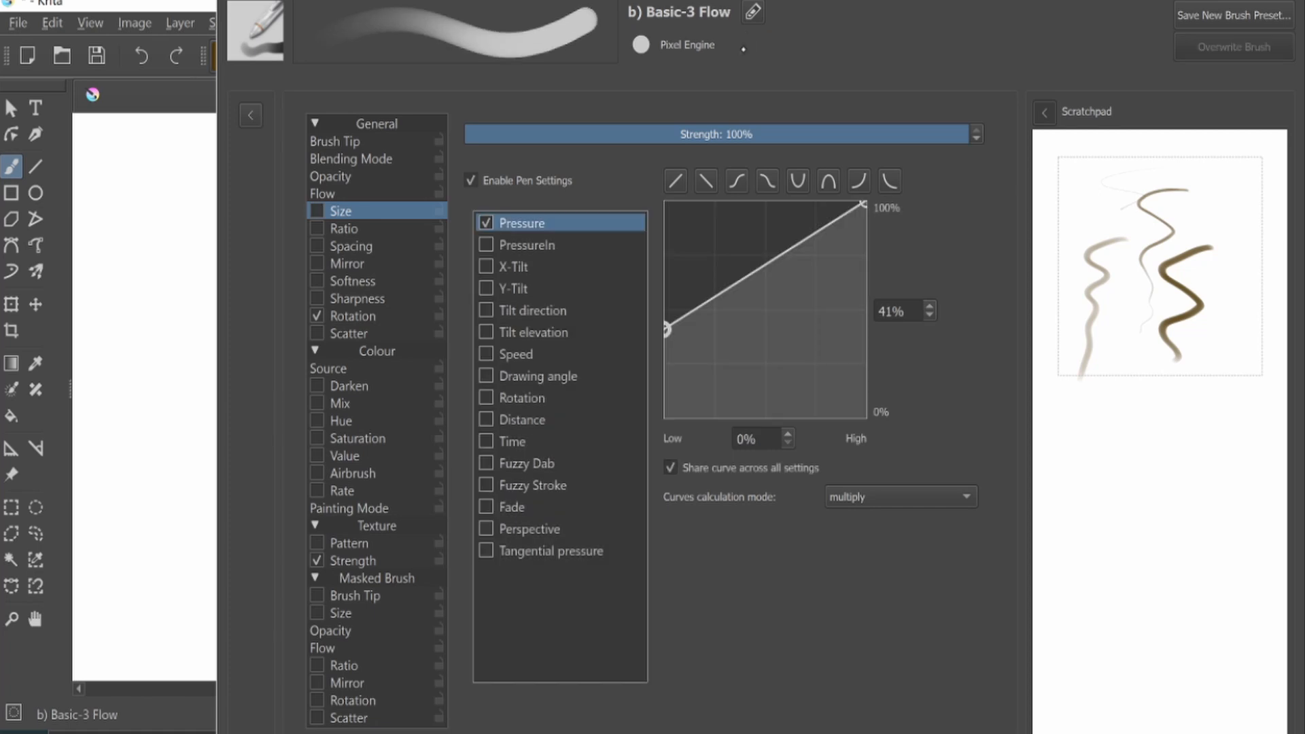
pyautogui.moveTo(1125, 193)
pyautogui.mouseDown()
pyautogui.moveTo(1115, 269)
pyautogui.moveTo(1140, 304)
pyautogui.mouseUp()
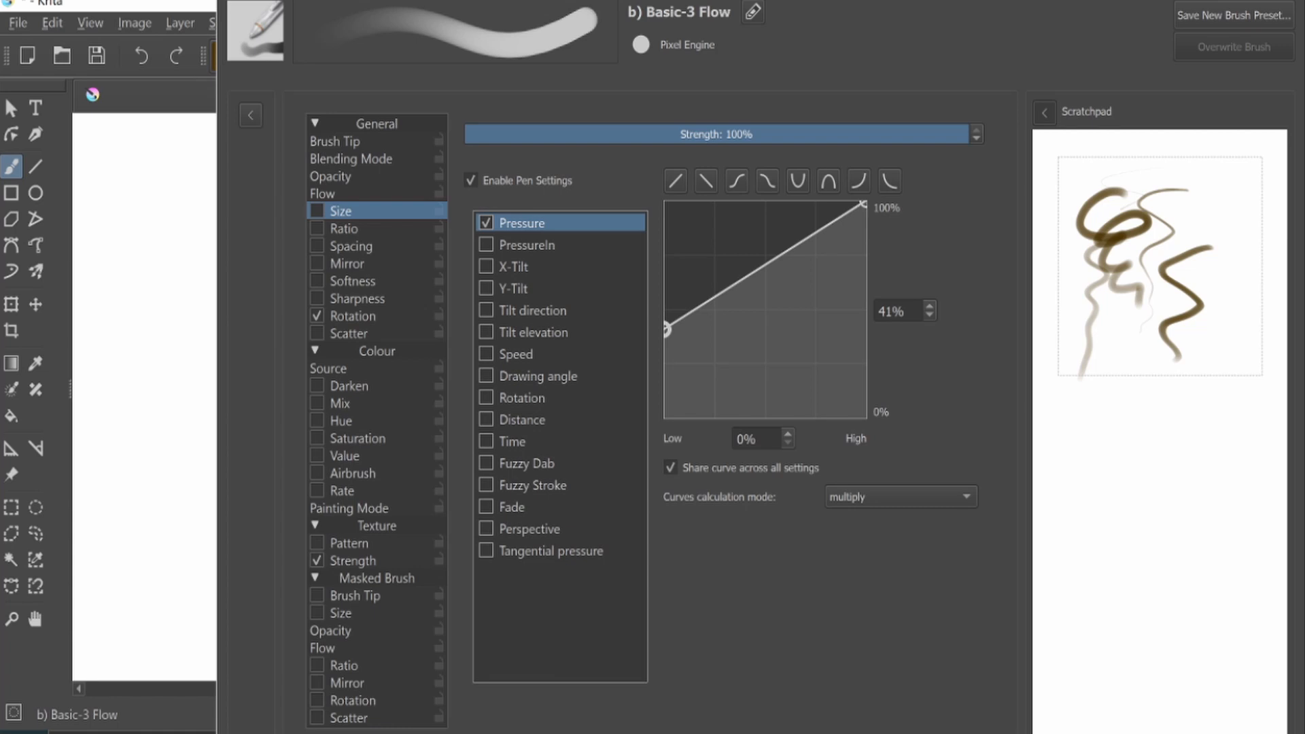
# - Try to save a new brush preset "b)_Basic-3_Flow Copy" with the scratchpad drawing as its thumbnail
pyautogui.click(1234, 15)
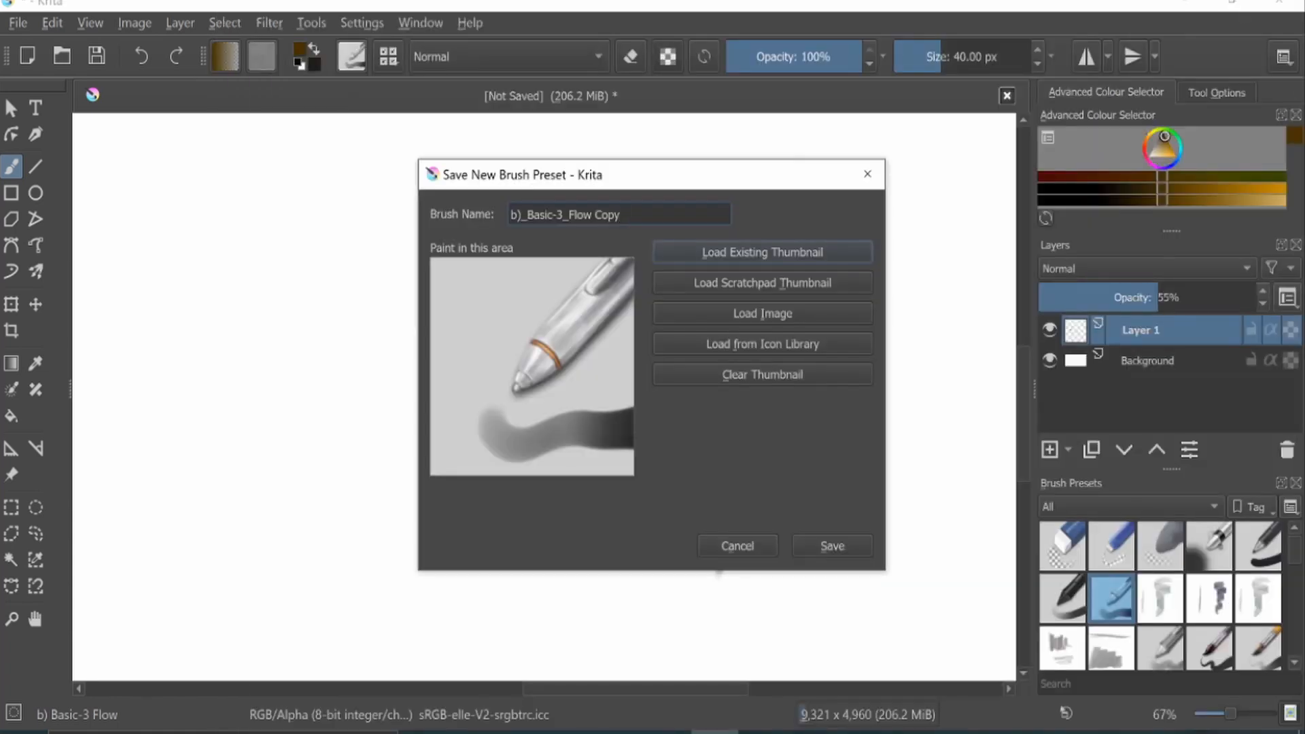
pyautogui.click(793, 291)
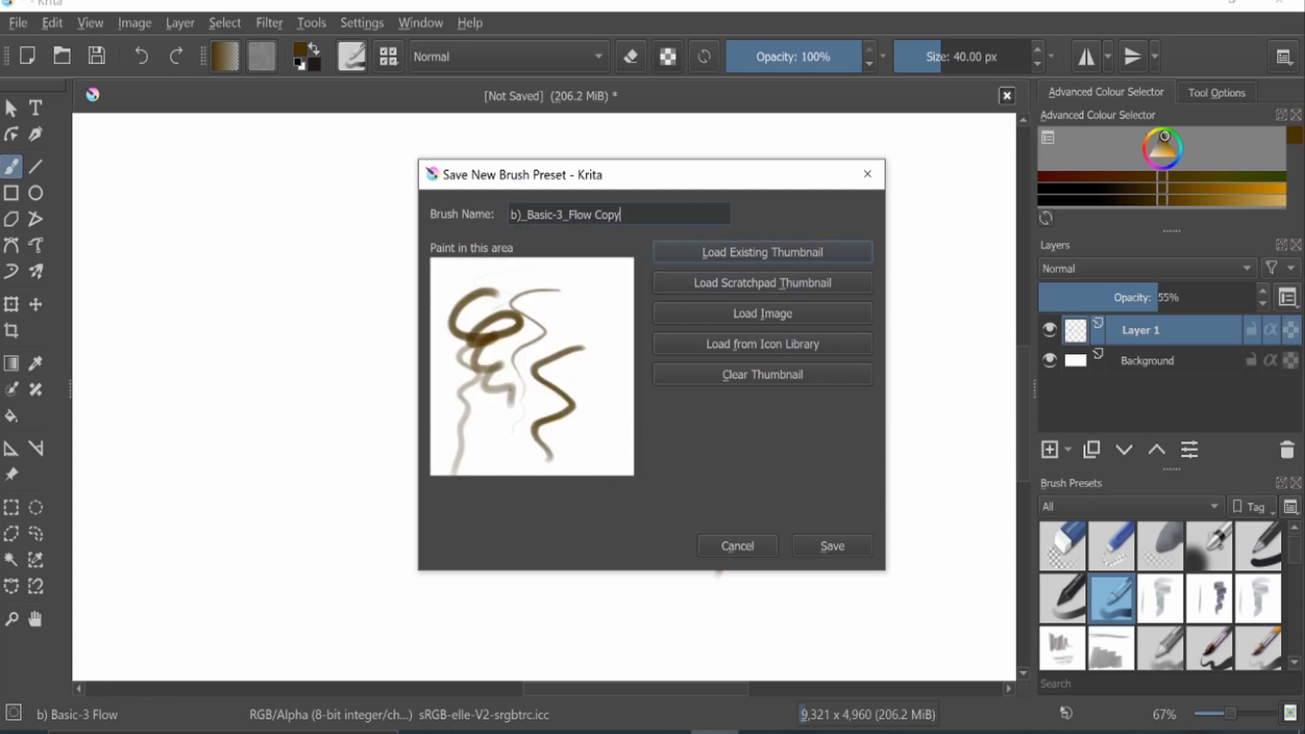
pyautogui.press('Return')
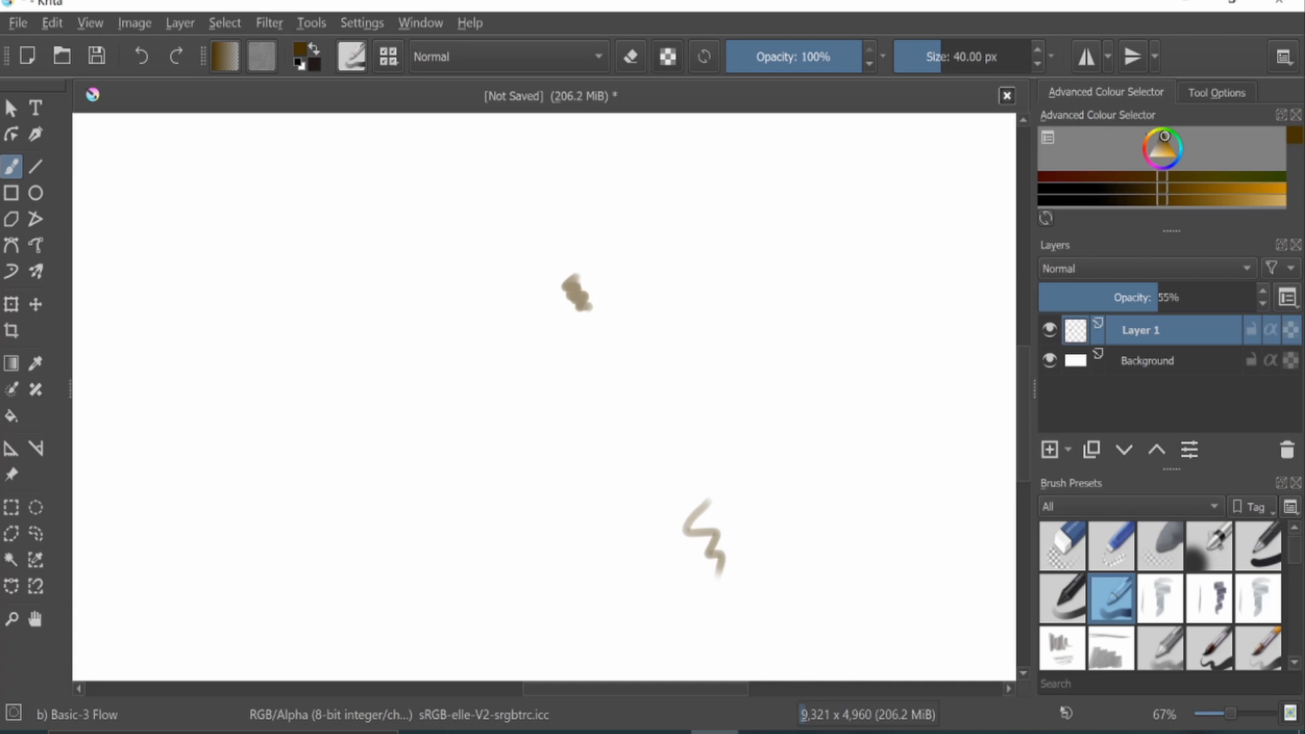
# - Create a brush preset tag named "new" and return the preset list to All
pyautogui.click(1251, 507)
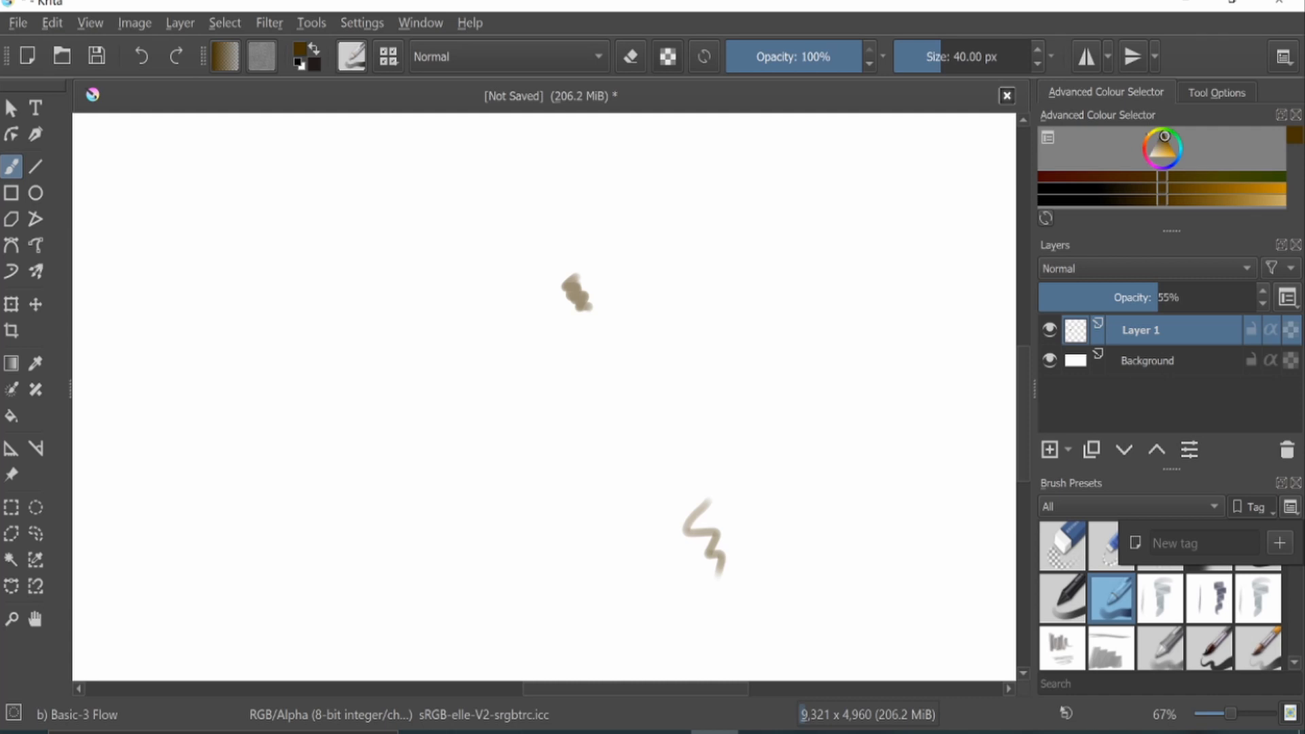
pyautogui.click(1203, 543)
pyautogui.write('new')
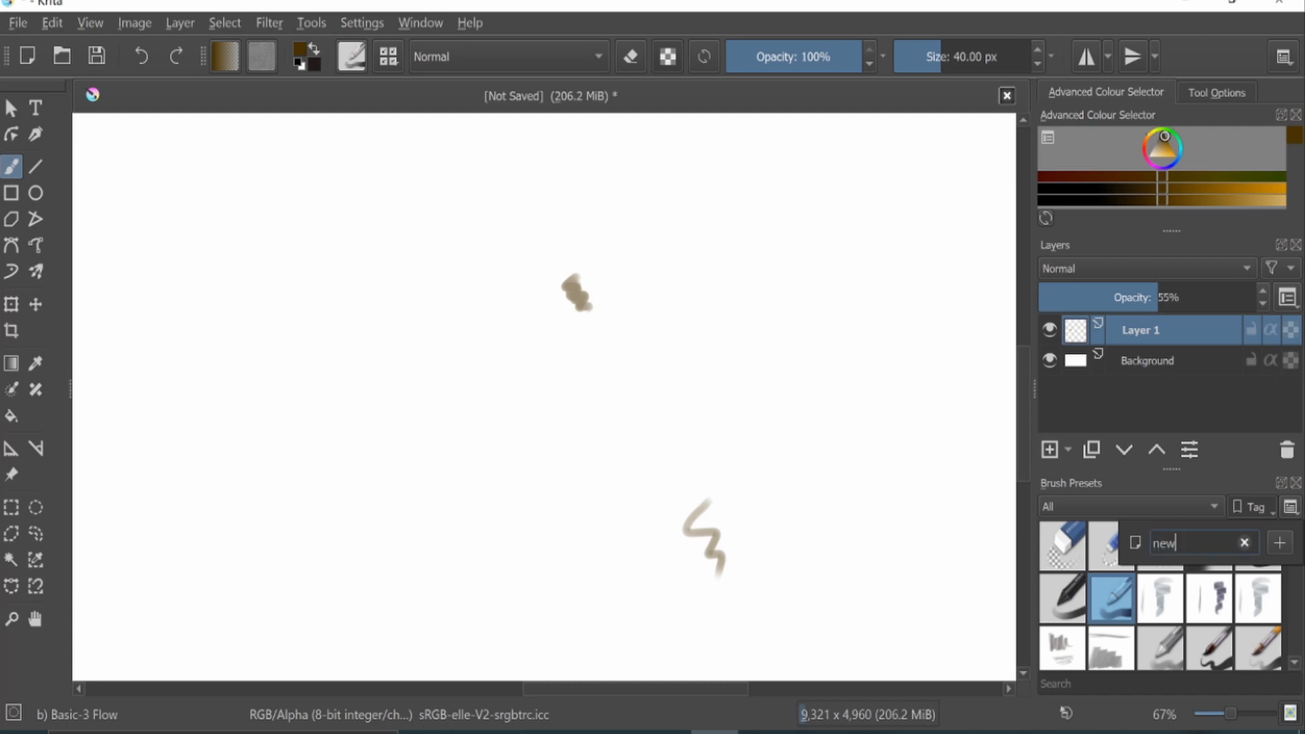
pyautogui.press('Return')
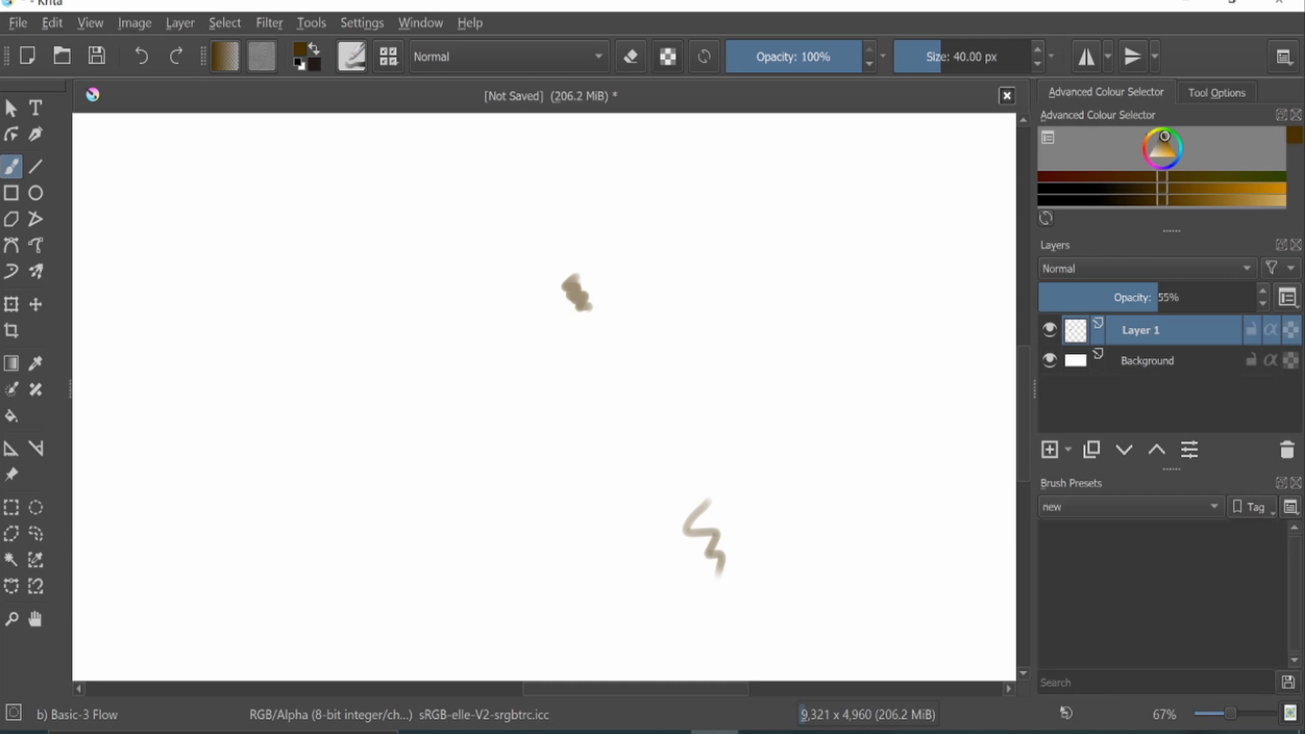
pyautogui.click(1128, 506)
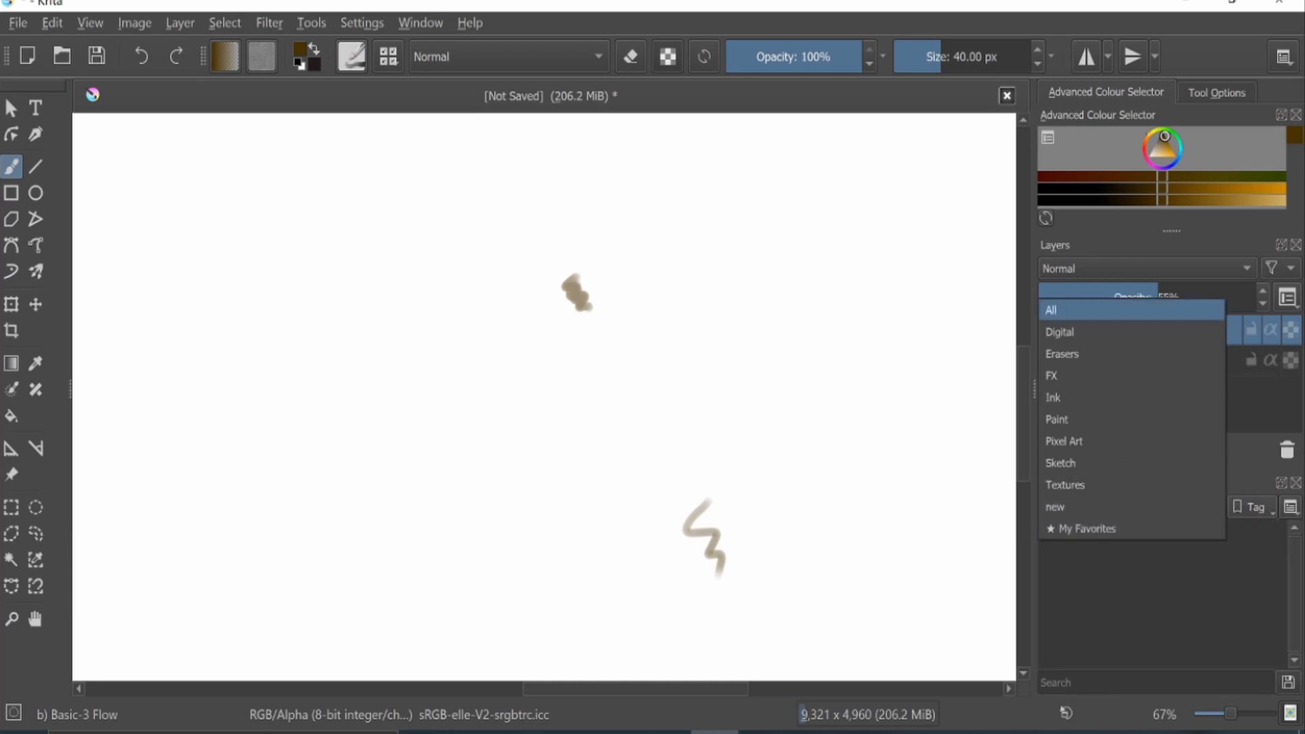
pyautogui.click(1060, 304)
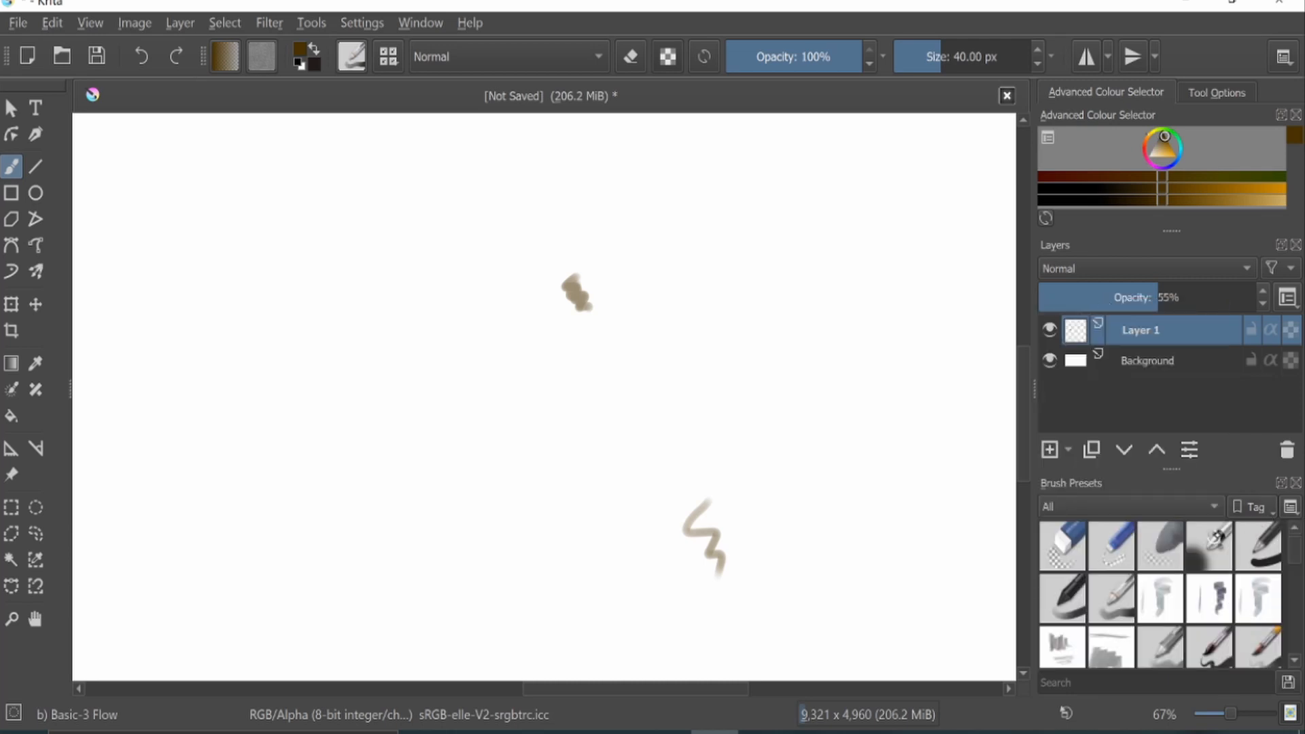
# - Assign the b)_Airbrush_Soft preset to the "new" tag and filter the brush presets by that tag
pyautogui.rightClick(1215, 534)
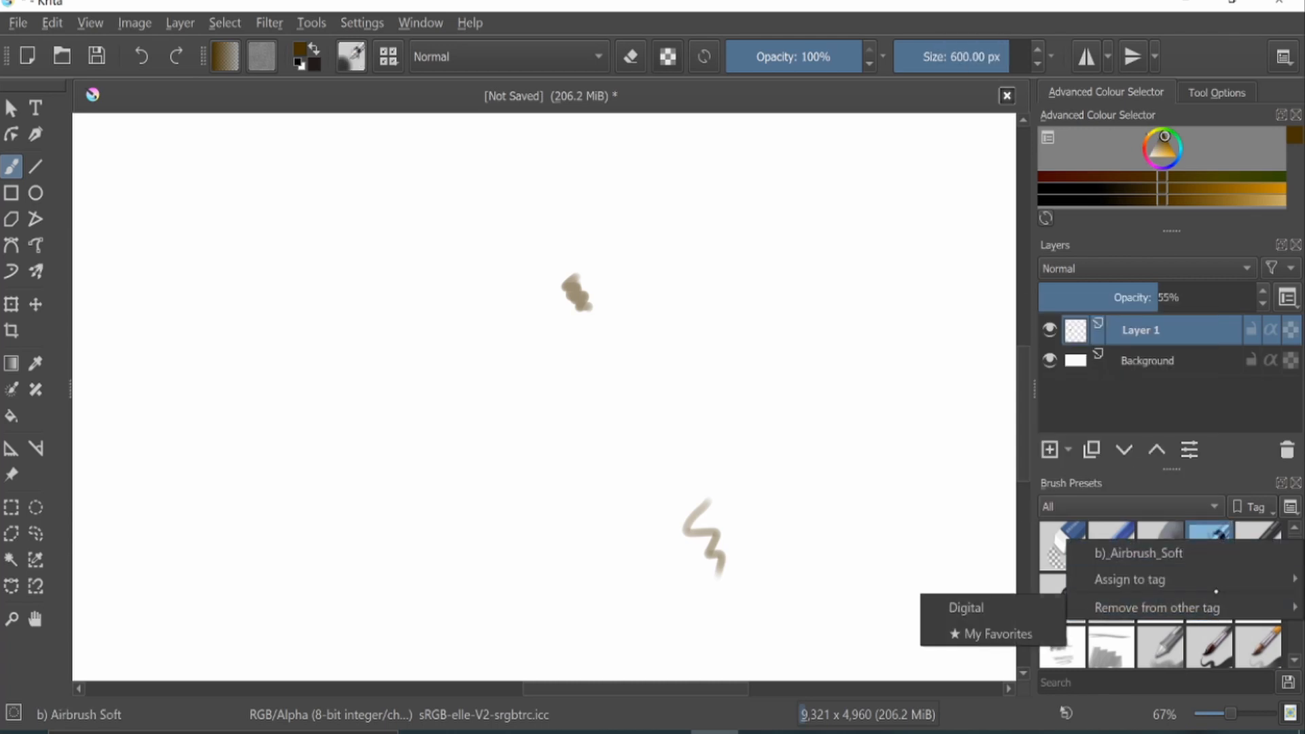
pyautogui.moveTo(1219, 583)
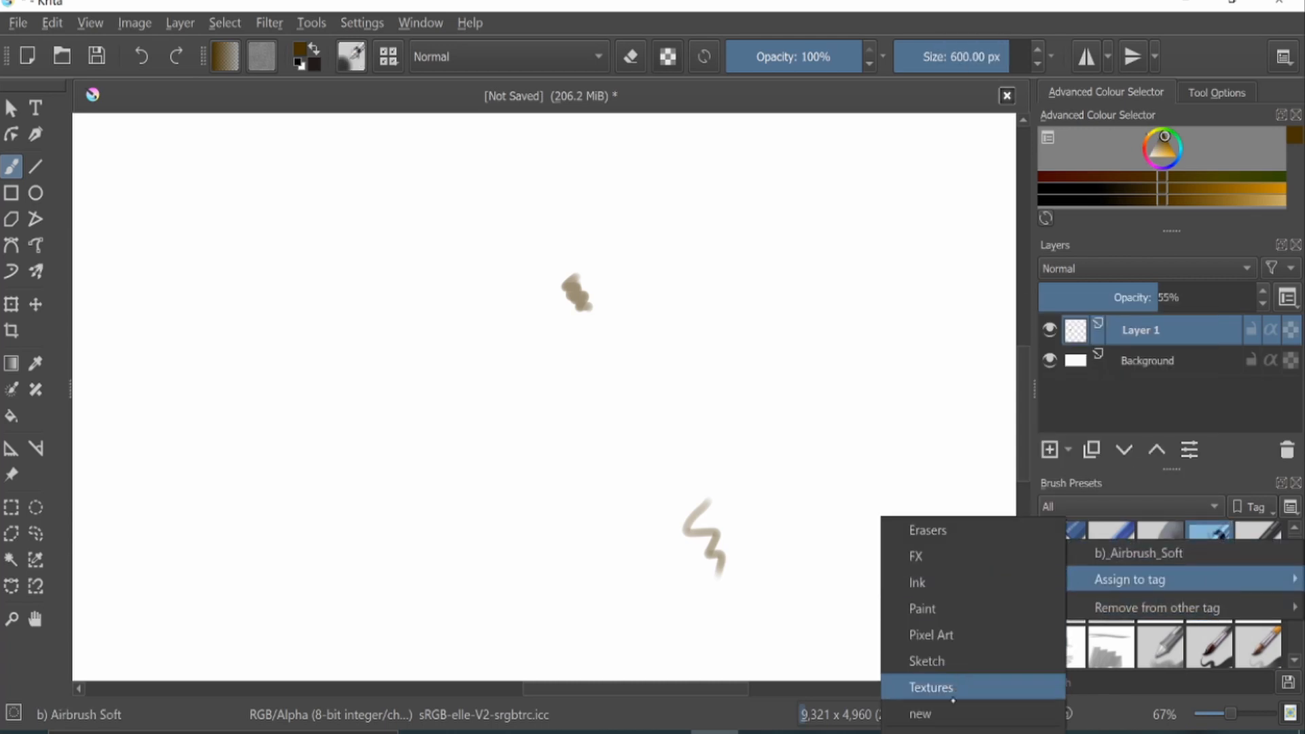
pyautogui.click(952, 712)
pyautogui.click(1128, 506)
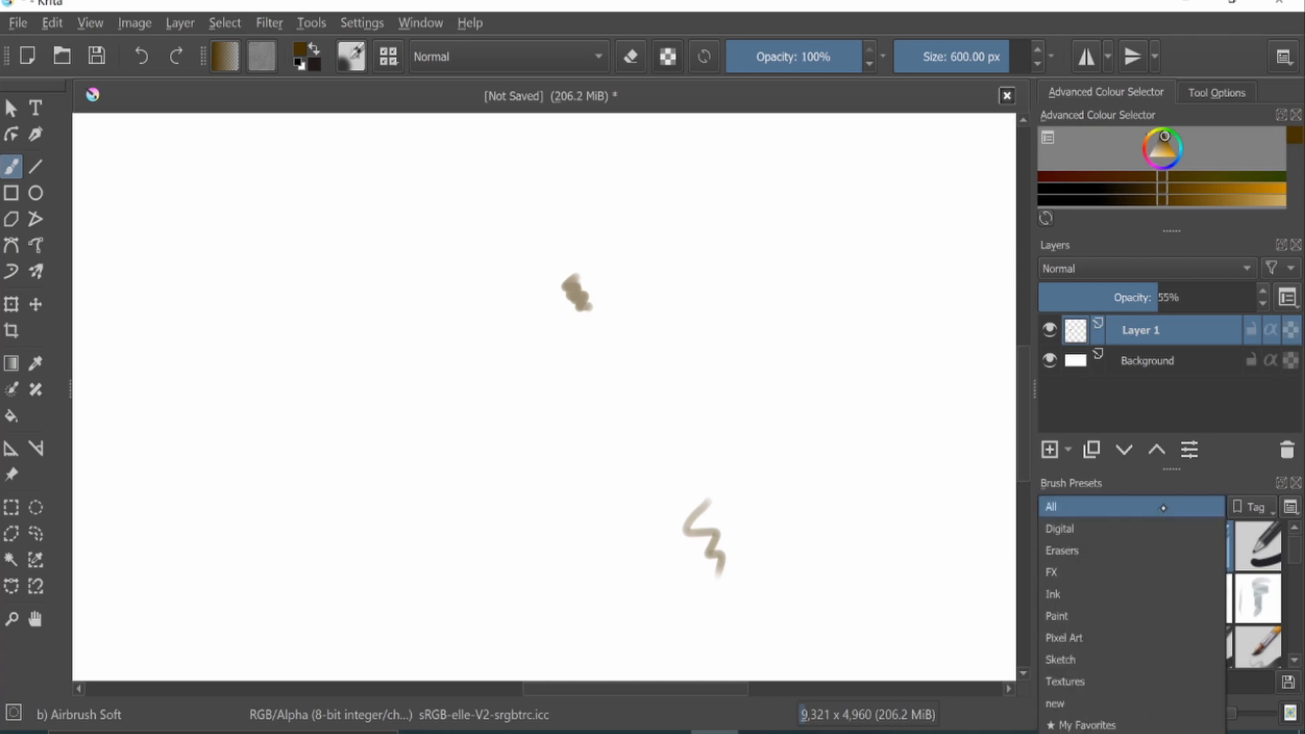
pyautogui.click(1100, 701)
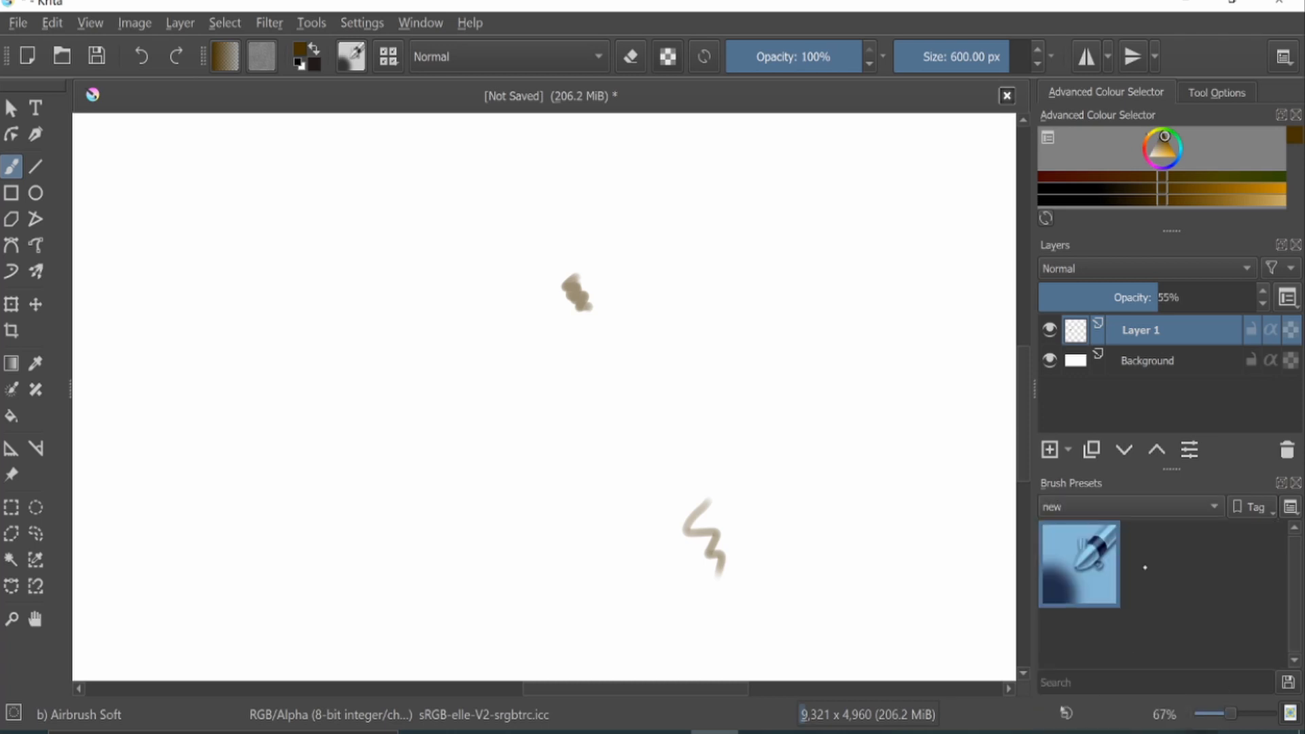
# - Try the My Favorites filter in the brush presets and set the filter back to All
pyautogui.click(1180, 503)
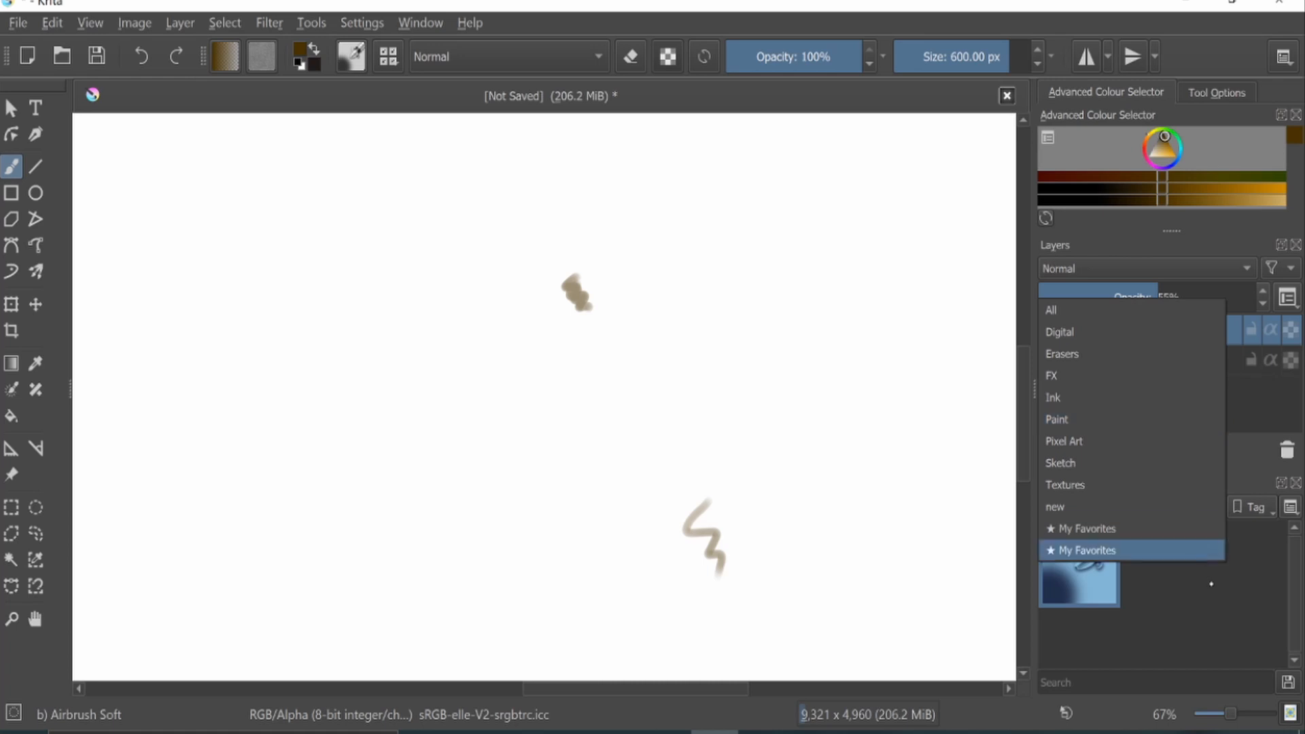
pyautogui.click(1101, 550)
pyautogui.click(1183, 506)
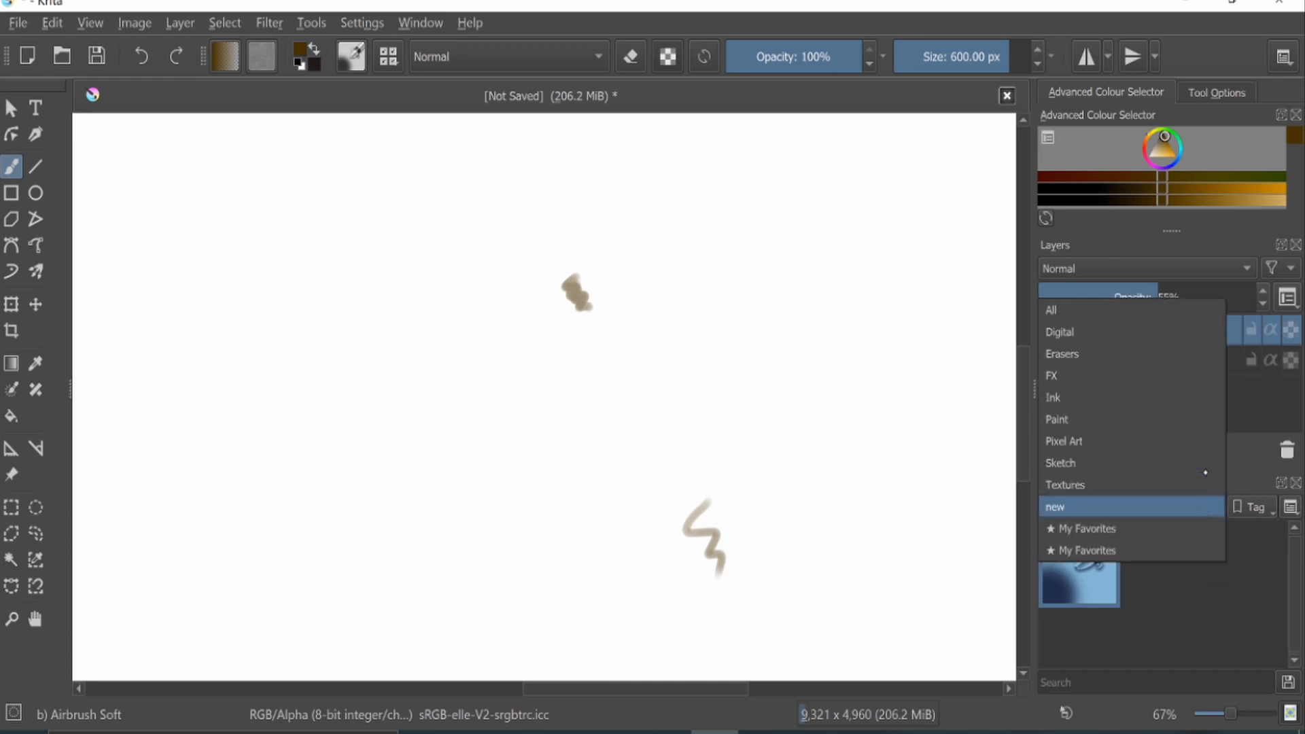
pyautogui.click(1107, 311)
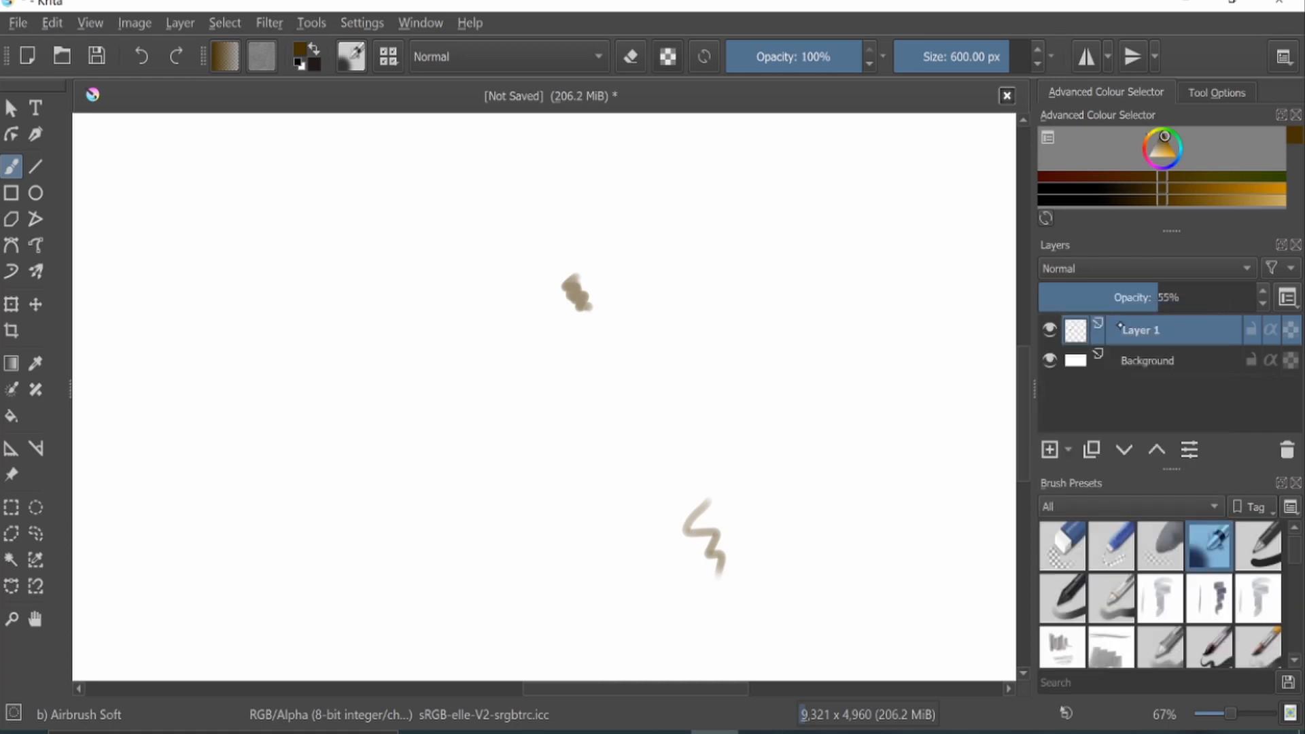
# - Clear Layer 1 and paint a smiley face with two vertical eyes and a curved mouth using b) Basic-3 Flow
pyautogui.press('Delete')
pyautogui.click(1112, 598)
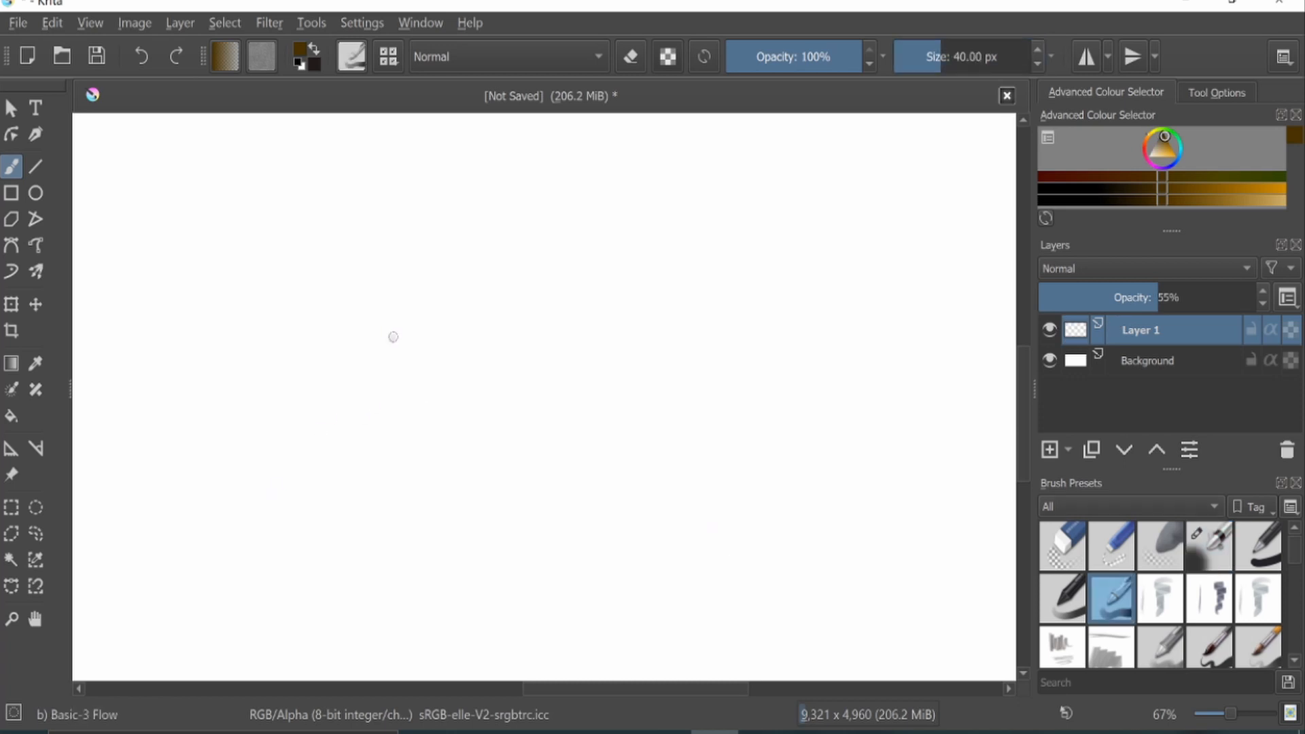
pyautogui.moveTo(392, 333); pyautogui.dragTo(402, 427)
pyautogui.moveTo(436, 337); pyautogui.dragTo(448, 427)
pyautogui.moveTo(352, 475)
pyautogui.mouseDown()
pyautogui.moveTo(428, 528)
pyautogui.moveTo(484, 429)
pyautogui.mouseUp()
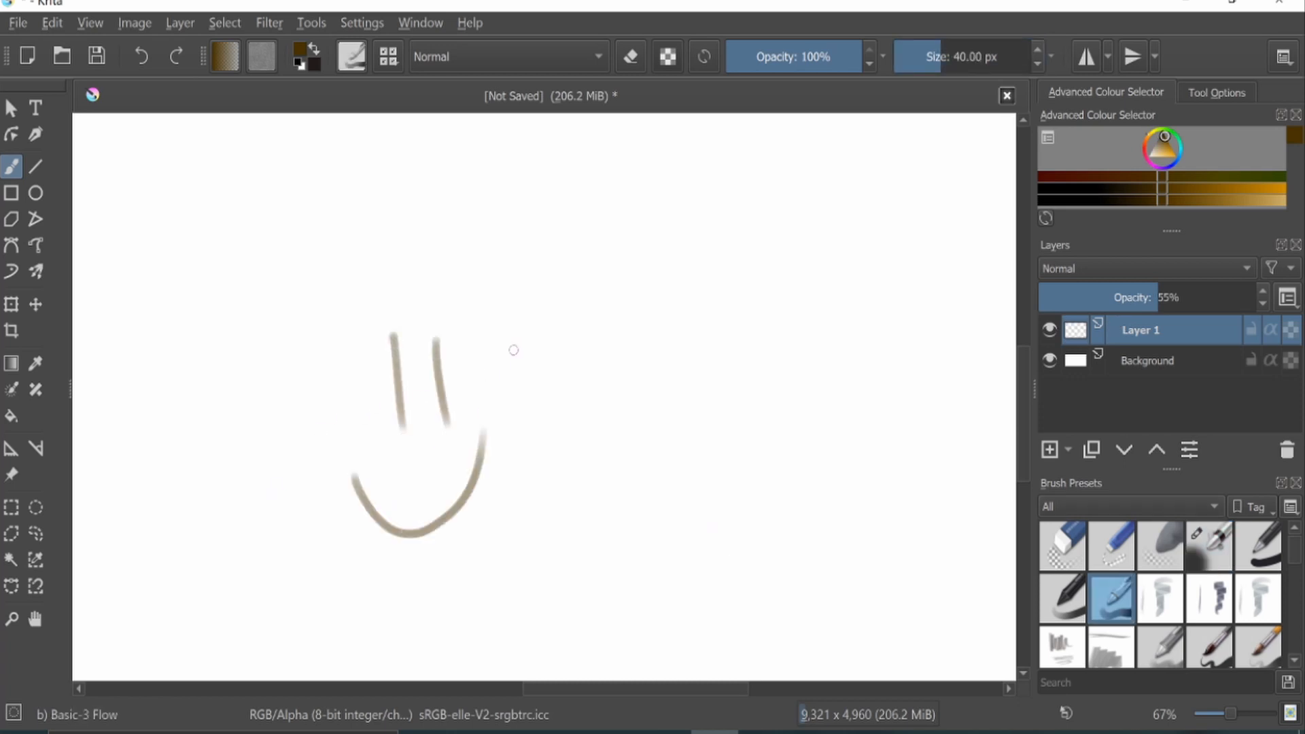